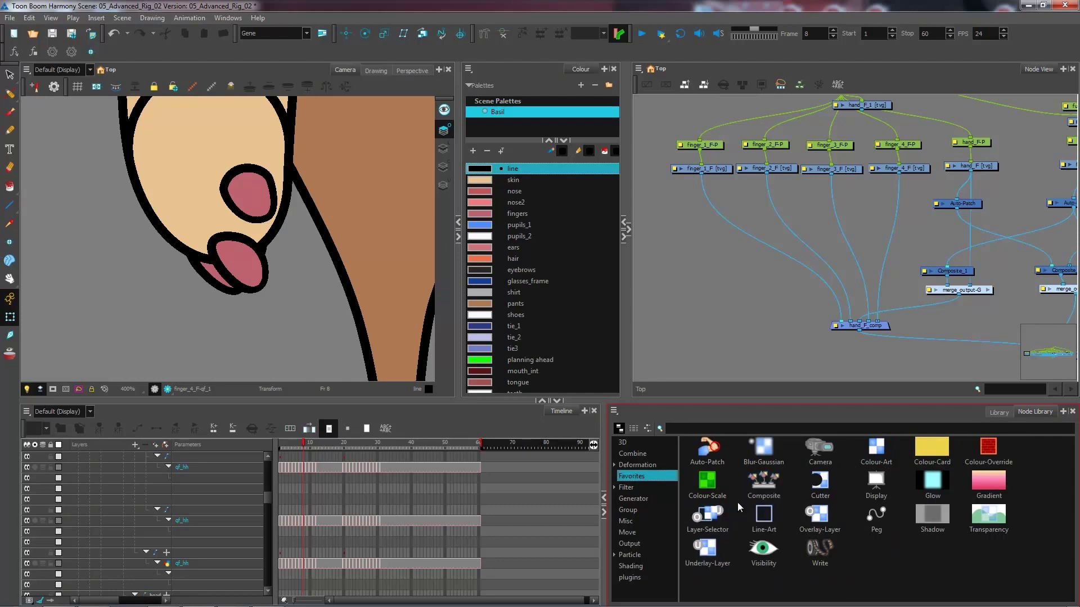
- Insert an Overlay-Layer node on the connection below the finger_1 drawing and check that drawing's overlay art
left_click_drag(818, 515, 841, 321)
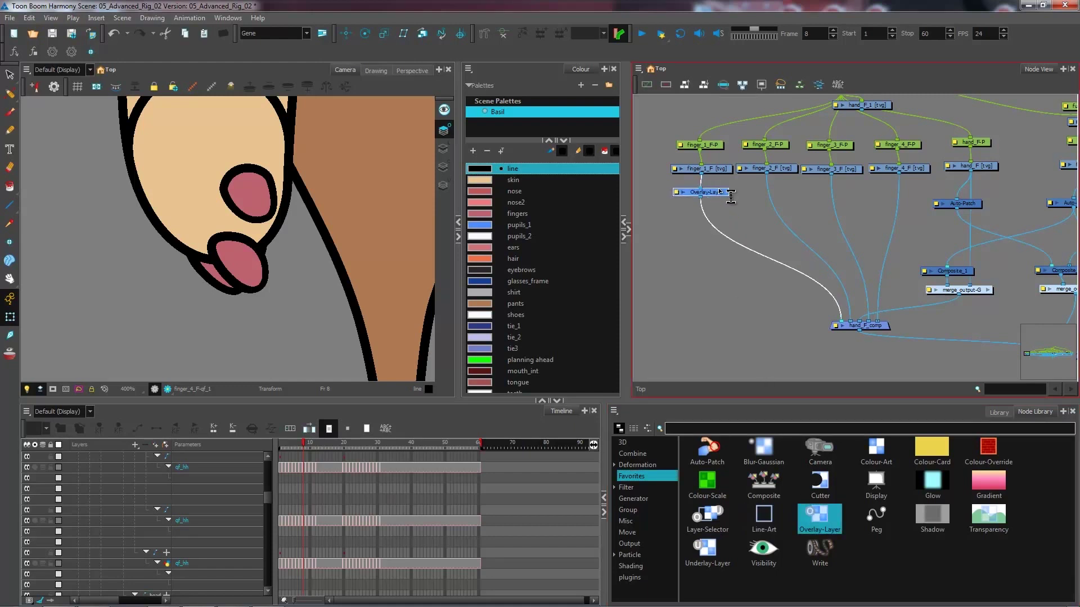
left_click(332, 175)
left_click(689, 170)
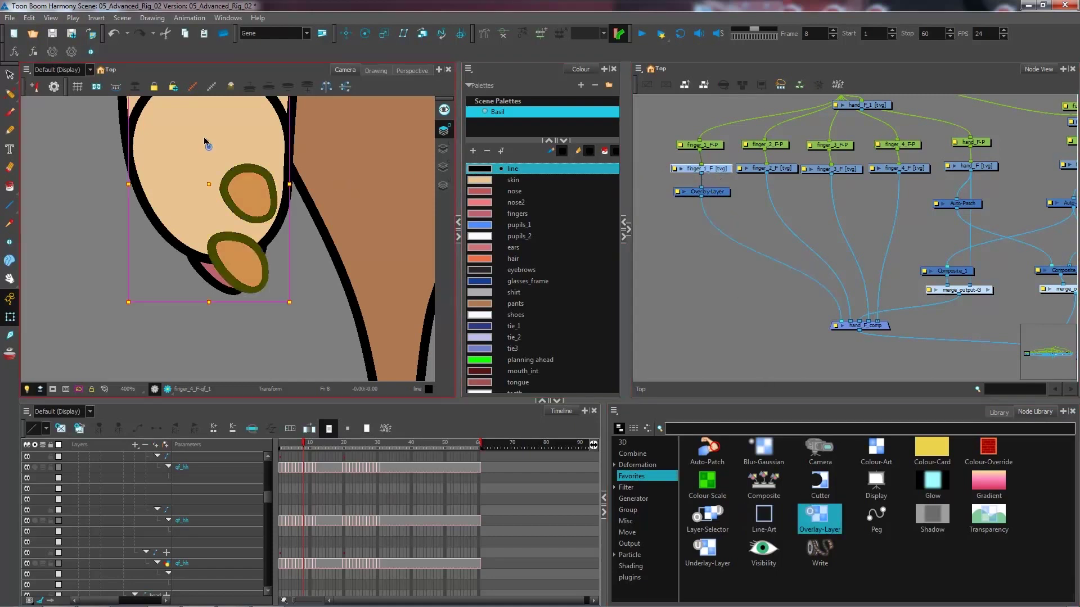
left_click(10, 75)
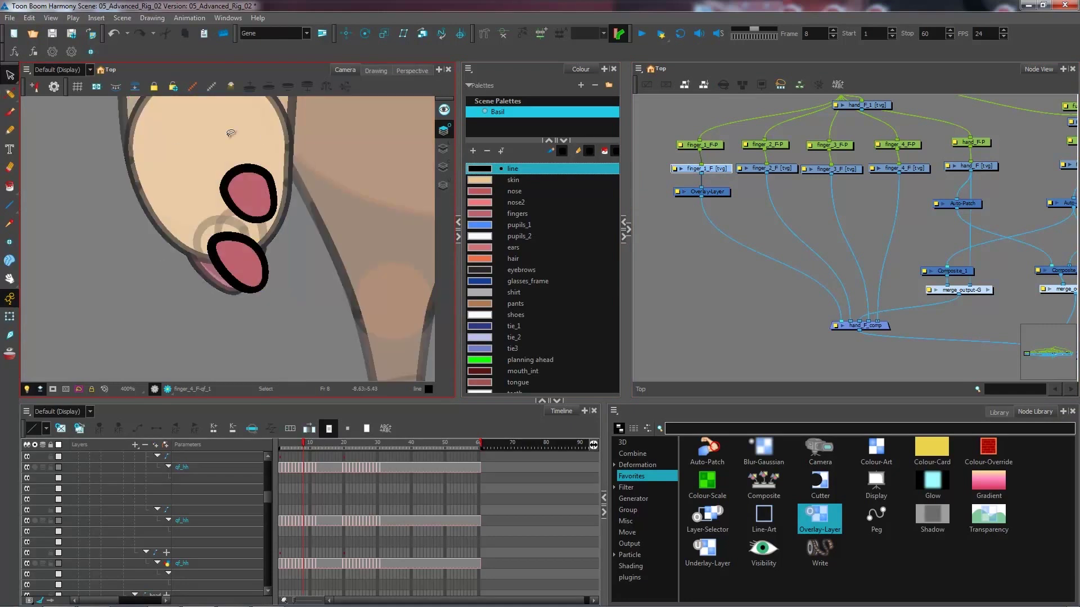
left_click(444, 131)
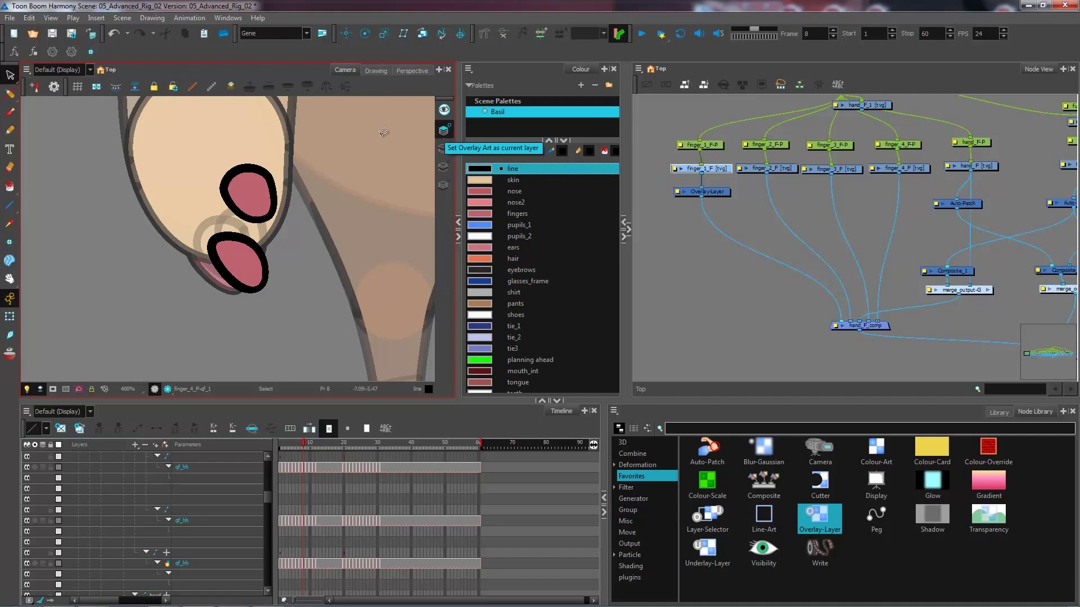
key("shift+t")
left_click(775, 298)
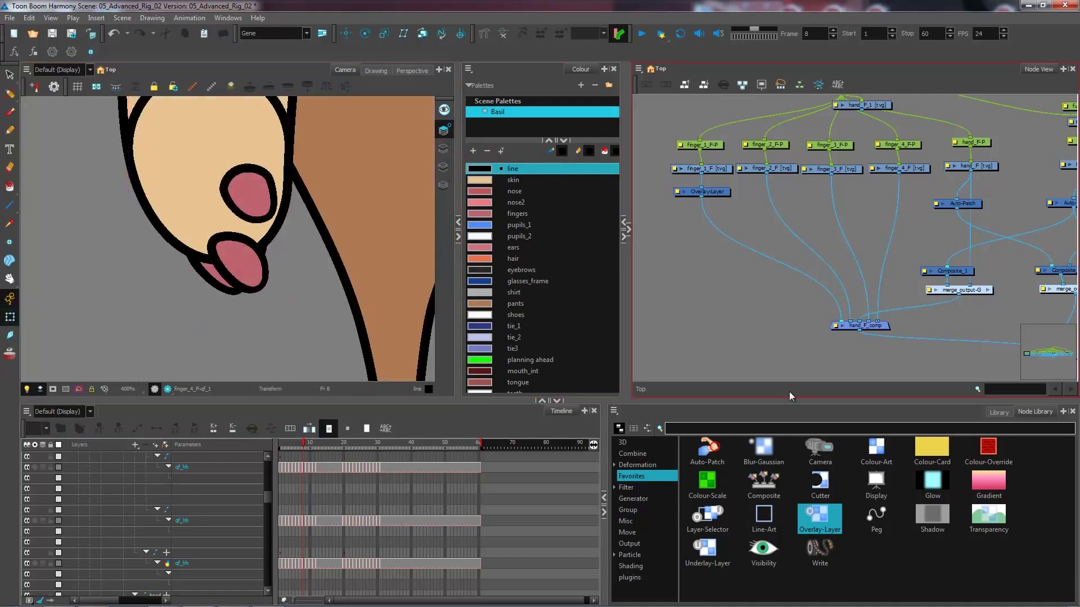
- Insert an Overlay-Layer node below the finger_2 drawing and check the finger artwork on the underlay art layer
left_click_drag(822, 529, 783, 190)
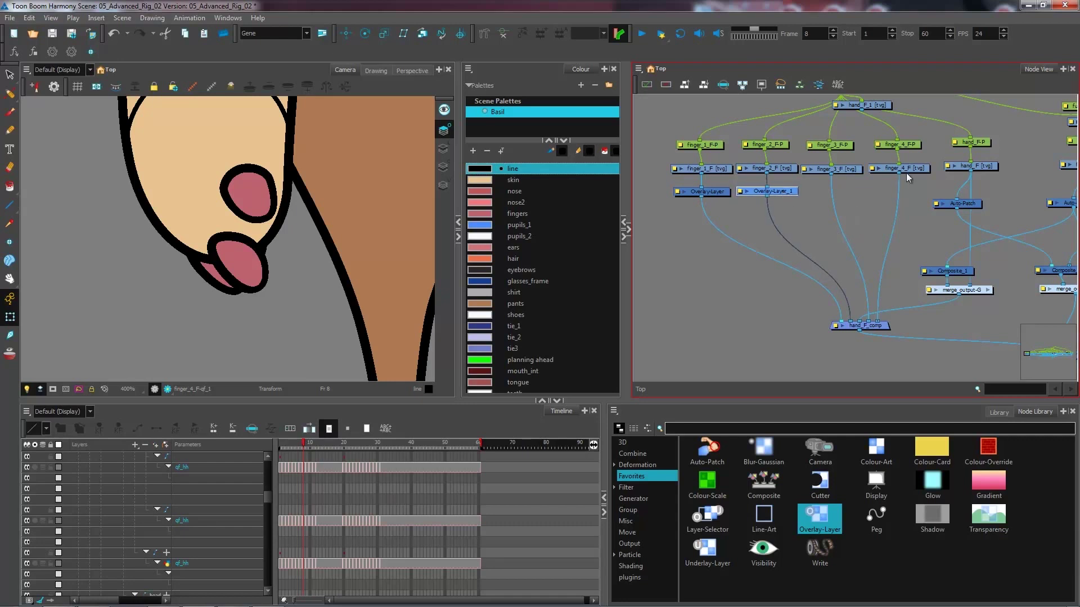
left_click(9, 75)
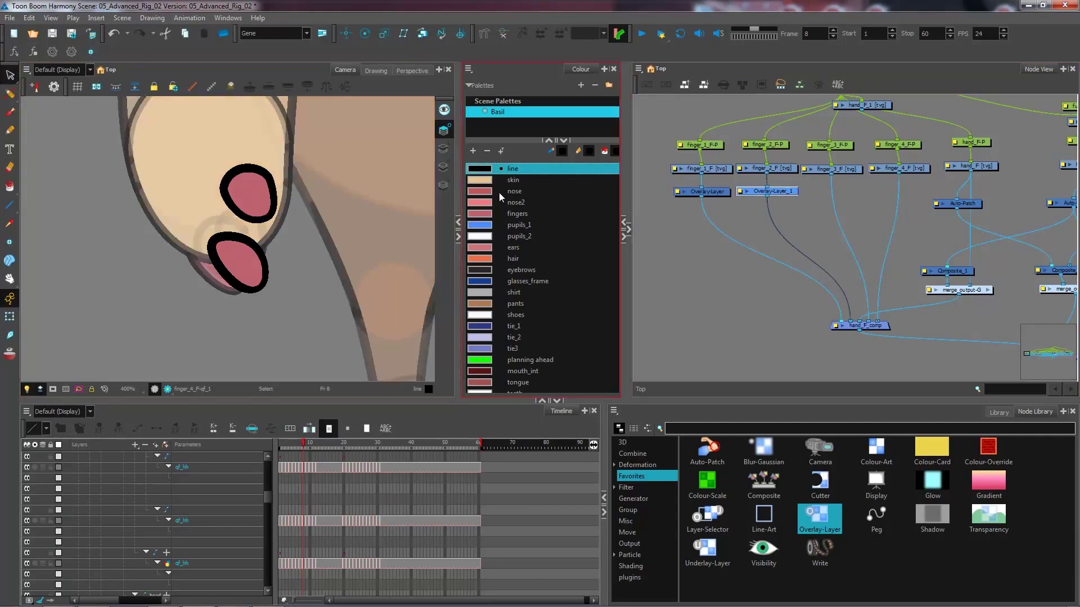
left_click(445, 186)
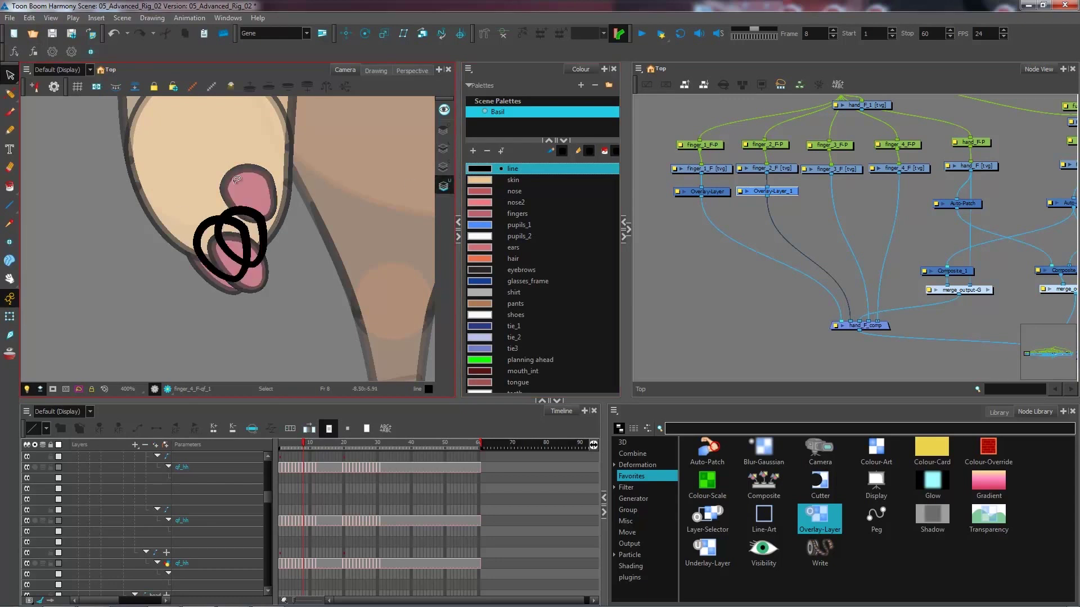
left_click(10, 317)
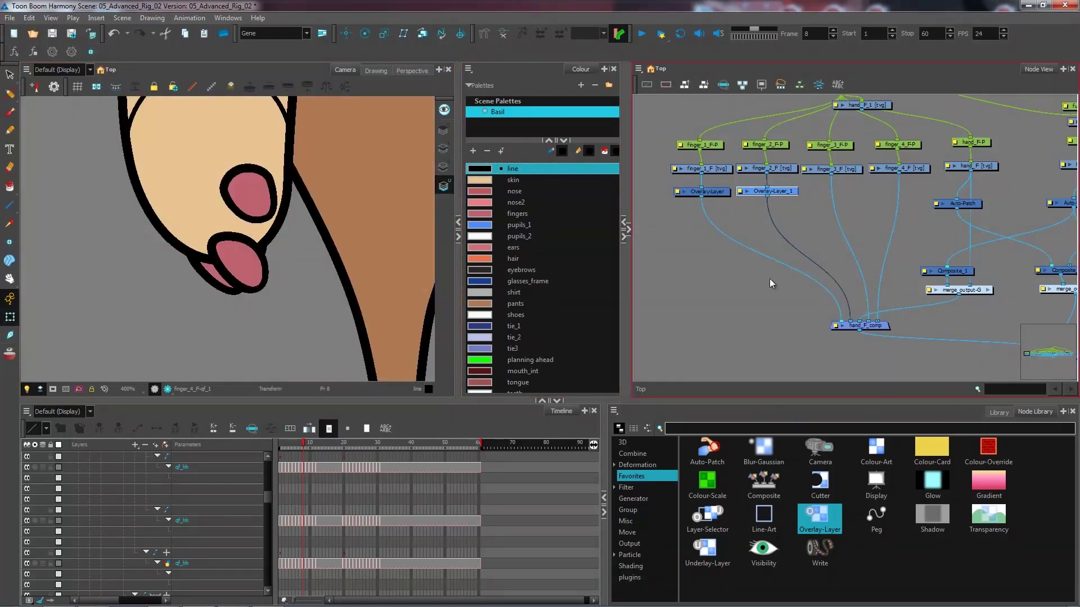
- Insert an Underlay-Layer node below each of the finger_3 and finger_4 drawings
left_click(705, 548)
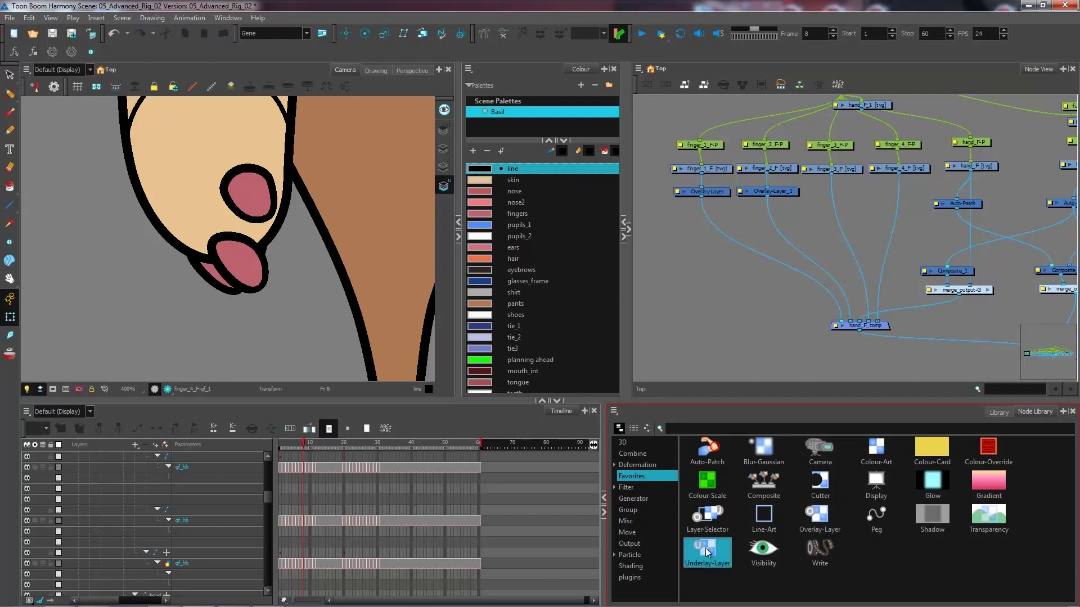
left_click_drag(817, 197, 854, 196)
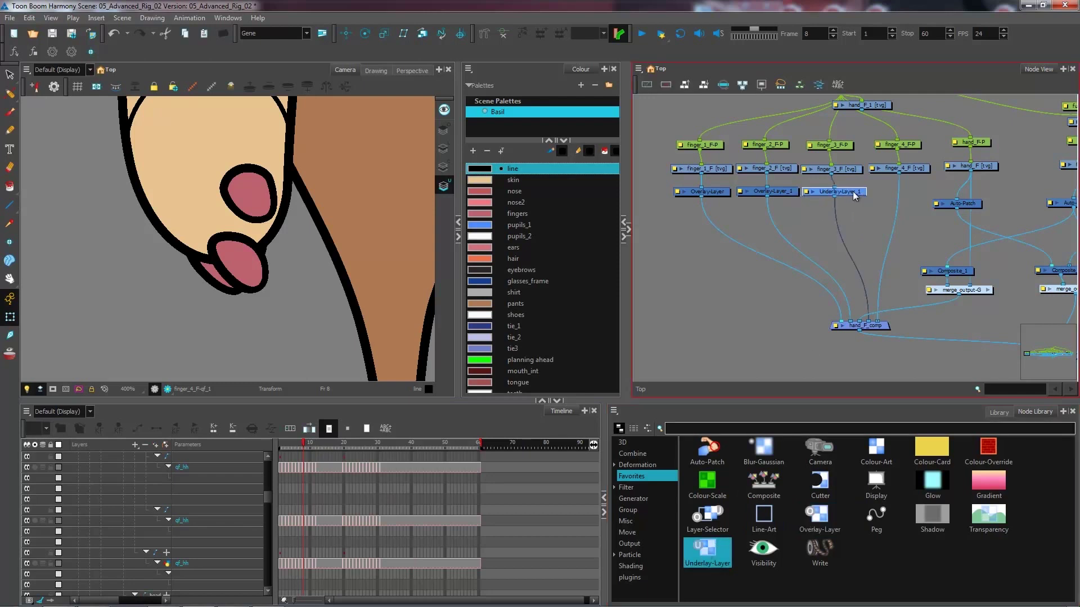
left_click_drag(709, 545, 918, 194)
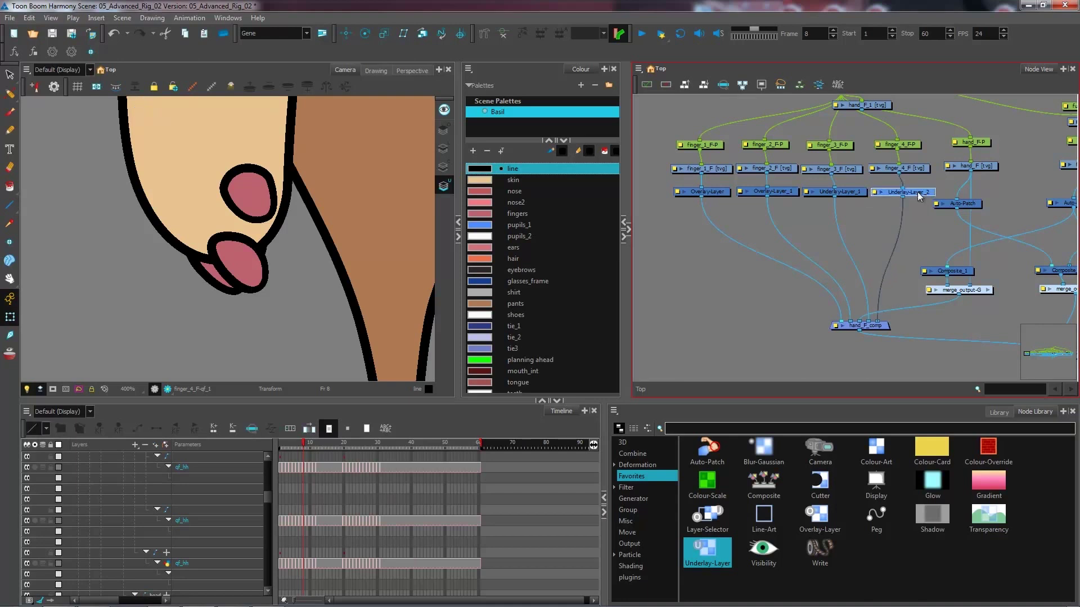
left_click(865, 230)
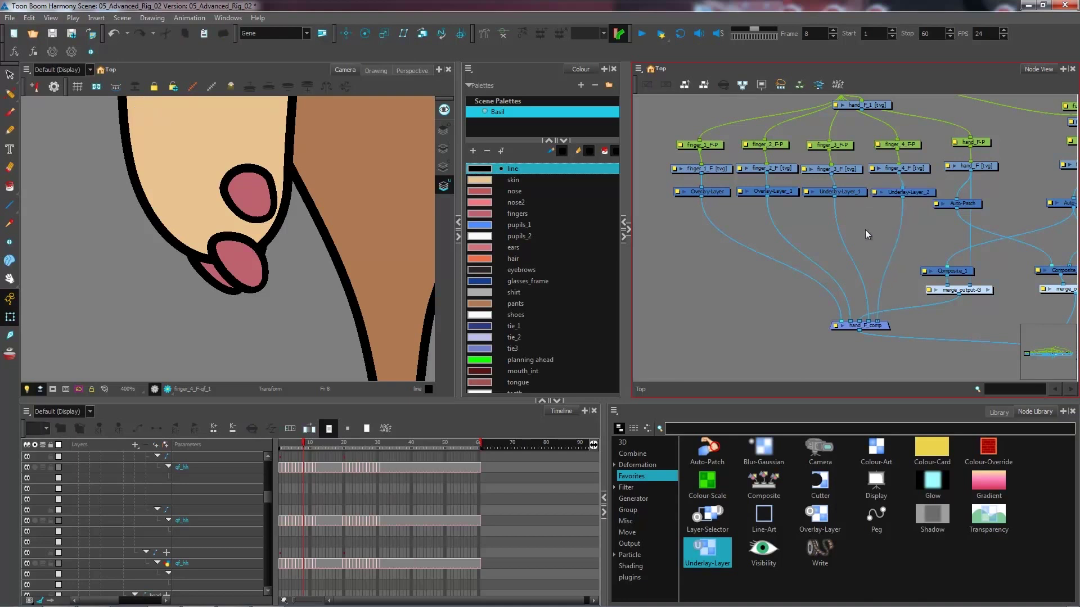
- Try shifting the finger_1 and finger_2 pegs in the camera view, undo each move, and clear the selection
left_click(9, 317)
left_click(249, 243)
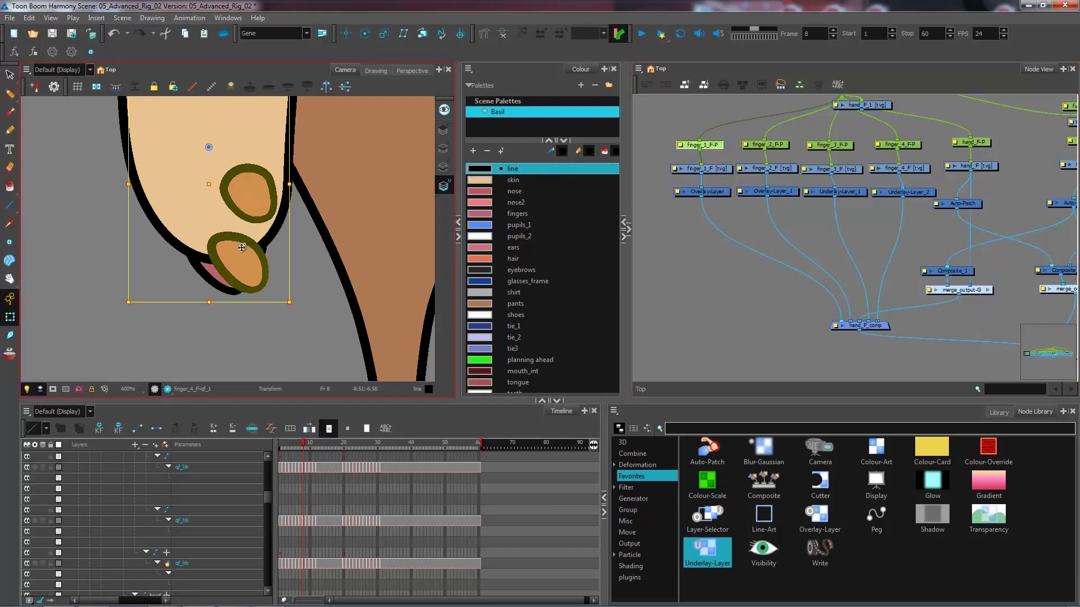
left_click_drag(239, 258, 227, 244)
key("ctrl+z")
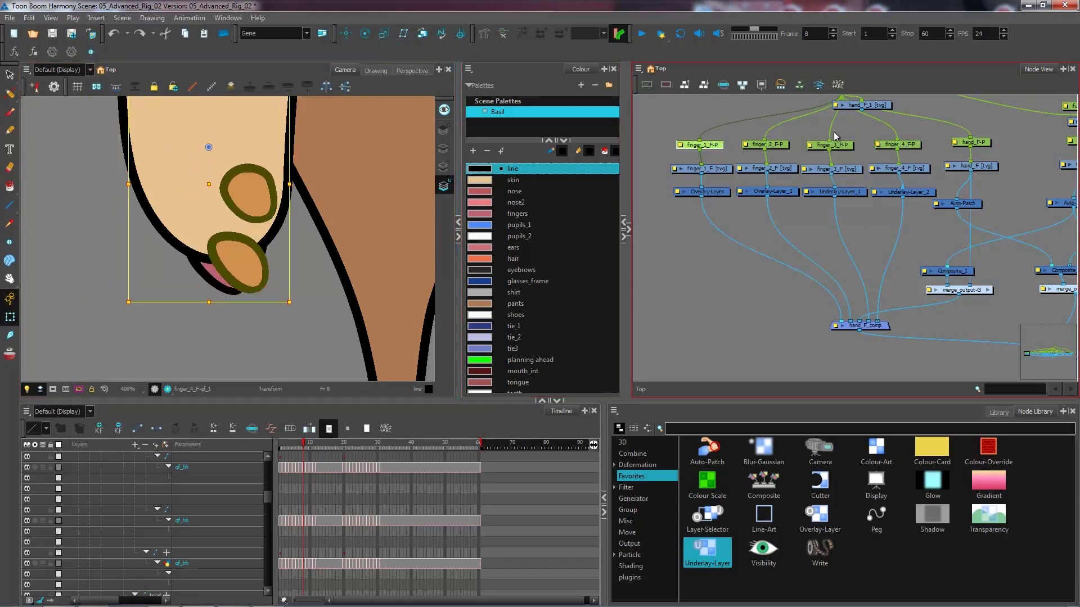
left_click(774, 144)
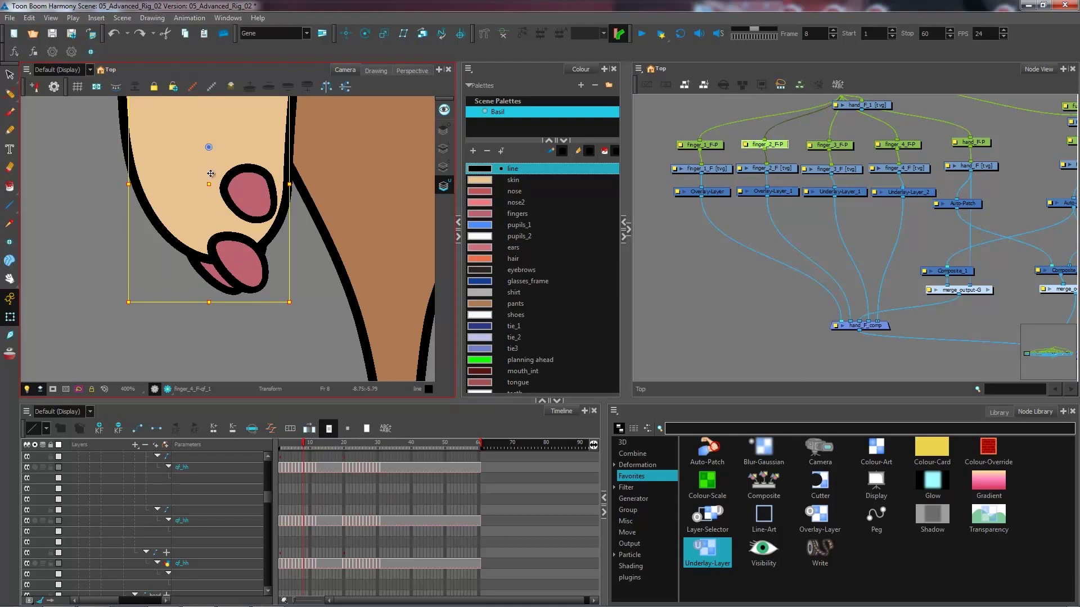
left_click_drag(208, 185, 200, 190)
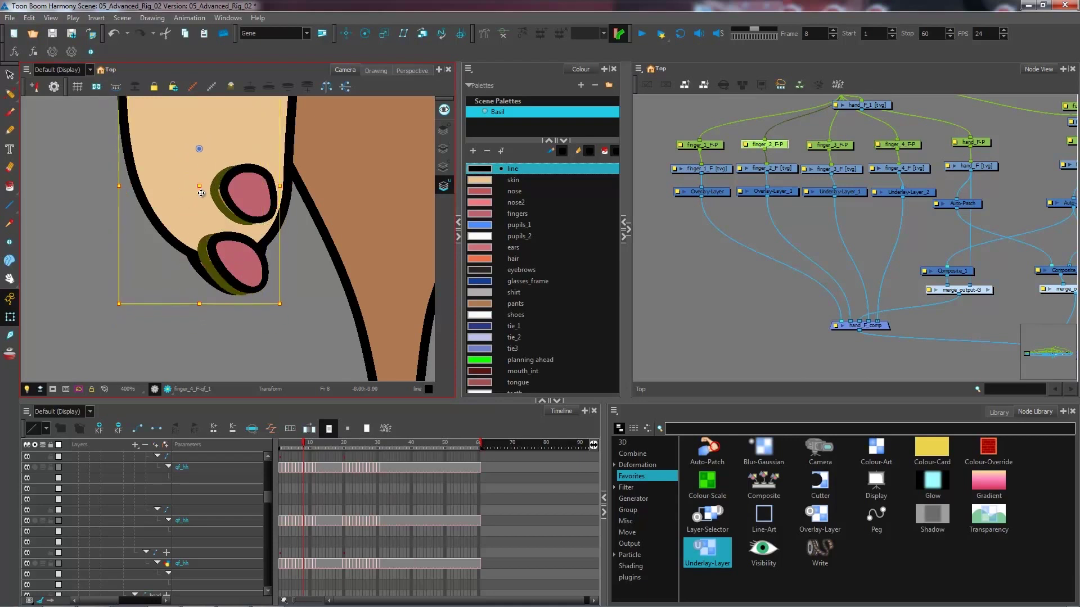
key("ctrl+z")
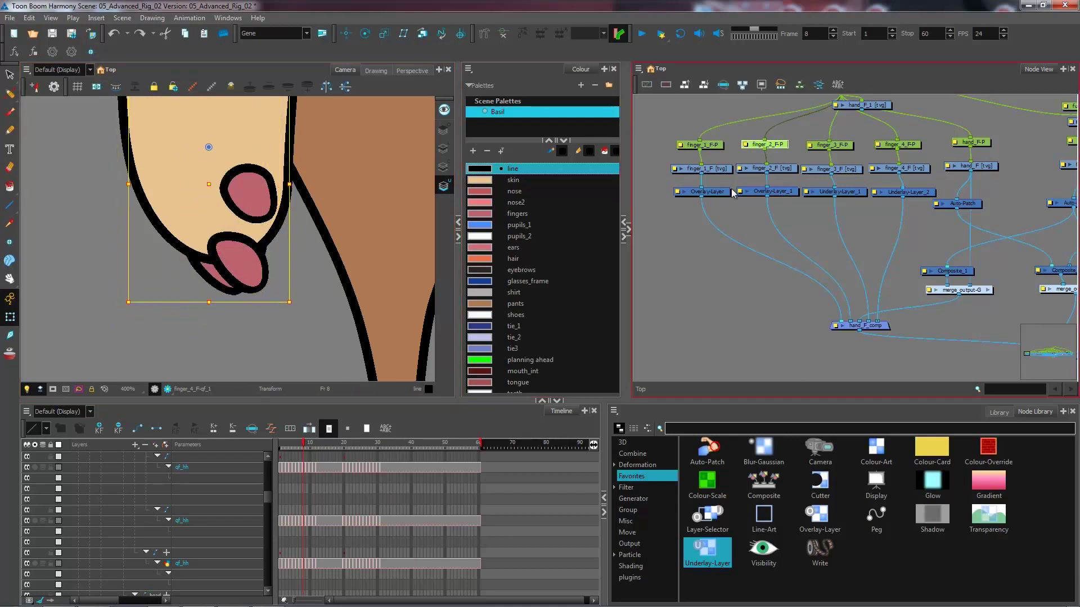
left_click(854, 169)
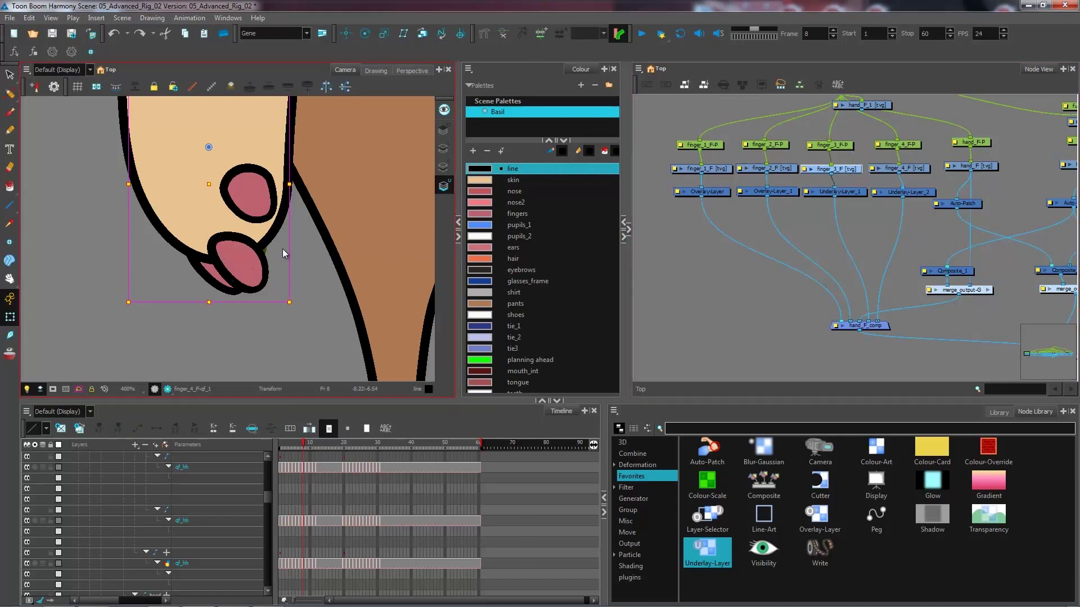
left_click(742, 278)
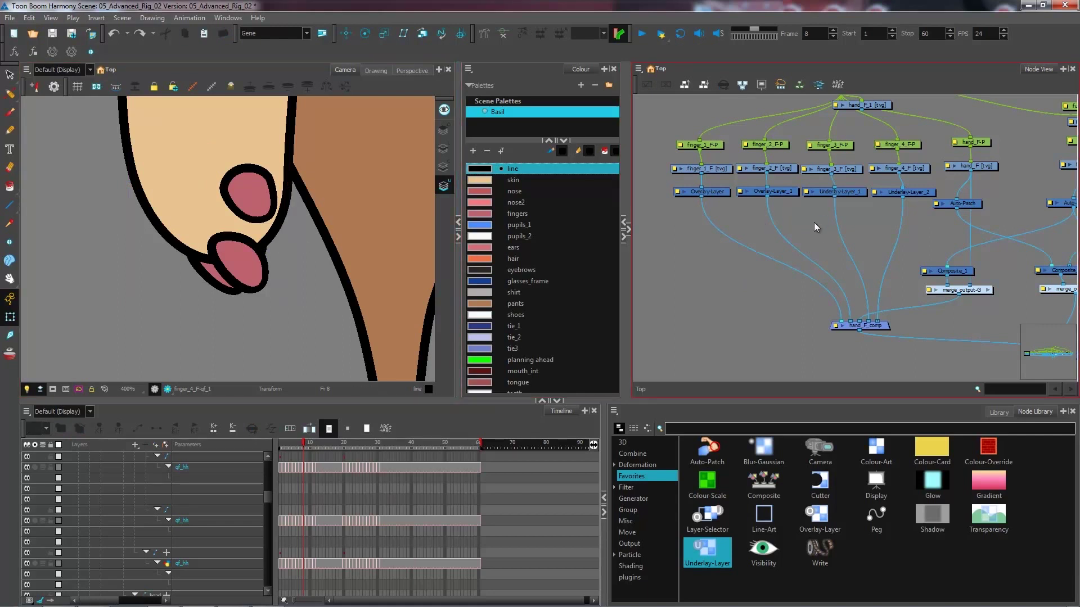
- Make Overlay Art the active layer of the finger_1 drawing and inspect the colour settings of the line swatch
left_click(246, 208)
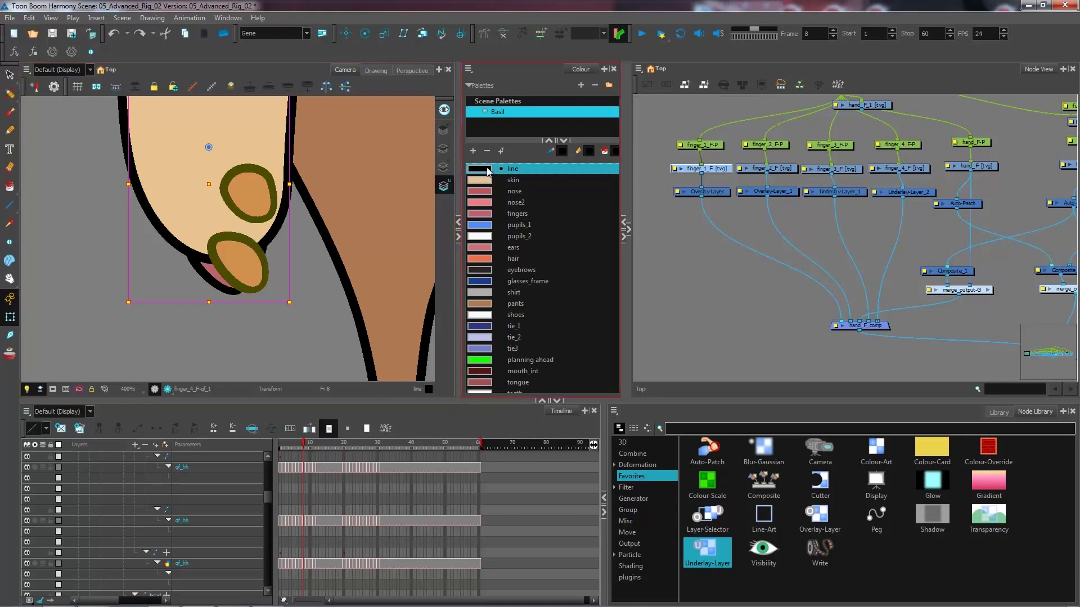
left_click(9, 76)
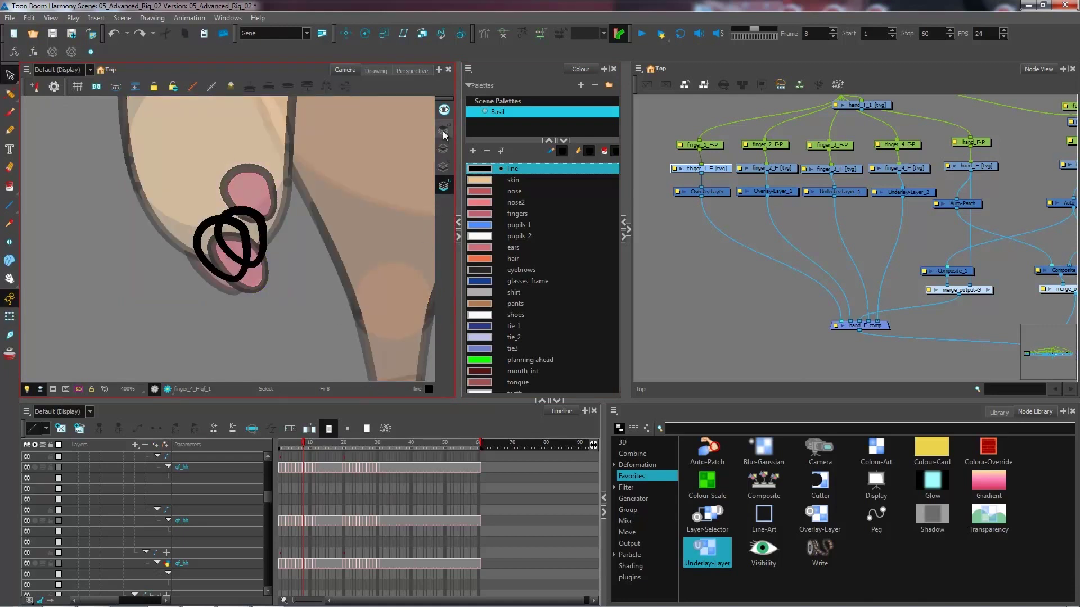
left_click(443, 129)
key("2")
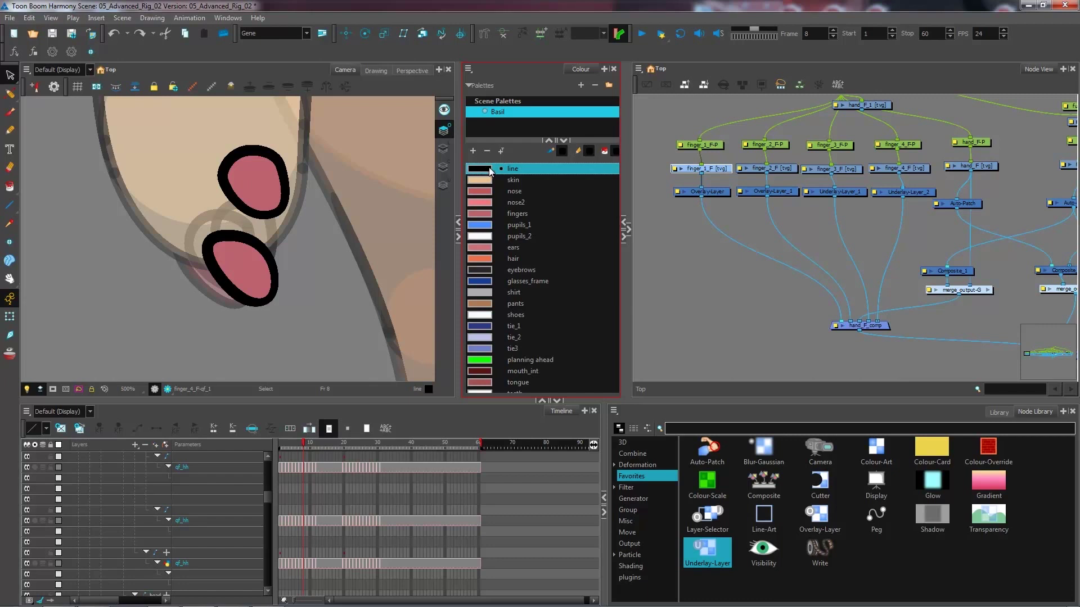
double_click(488, 171)
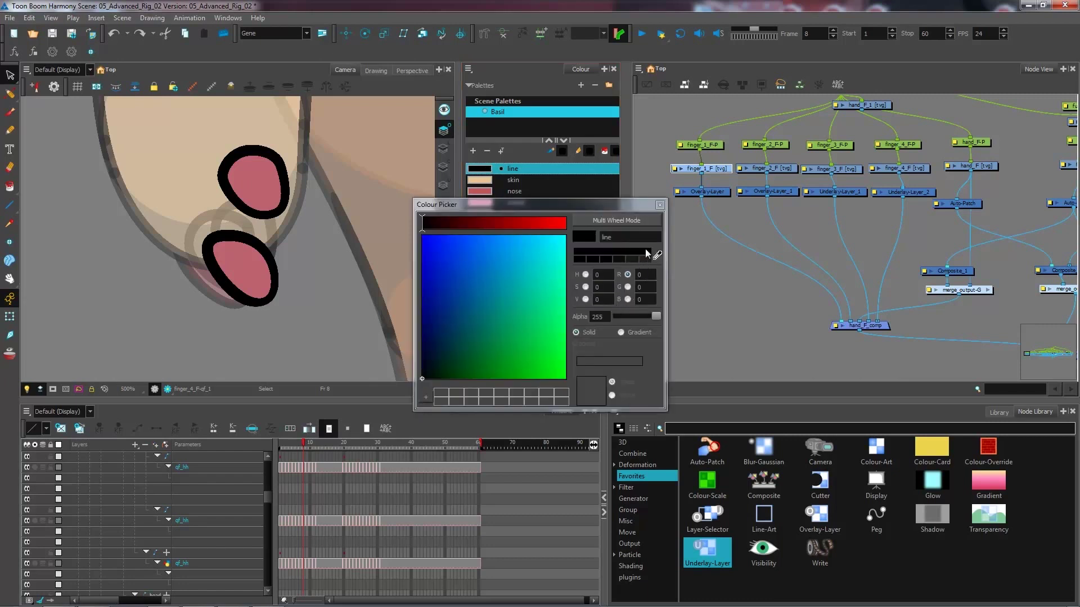
left_click(660, 205)
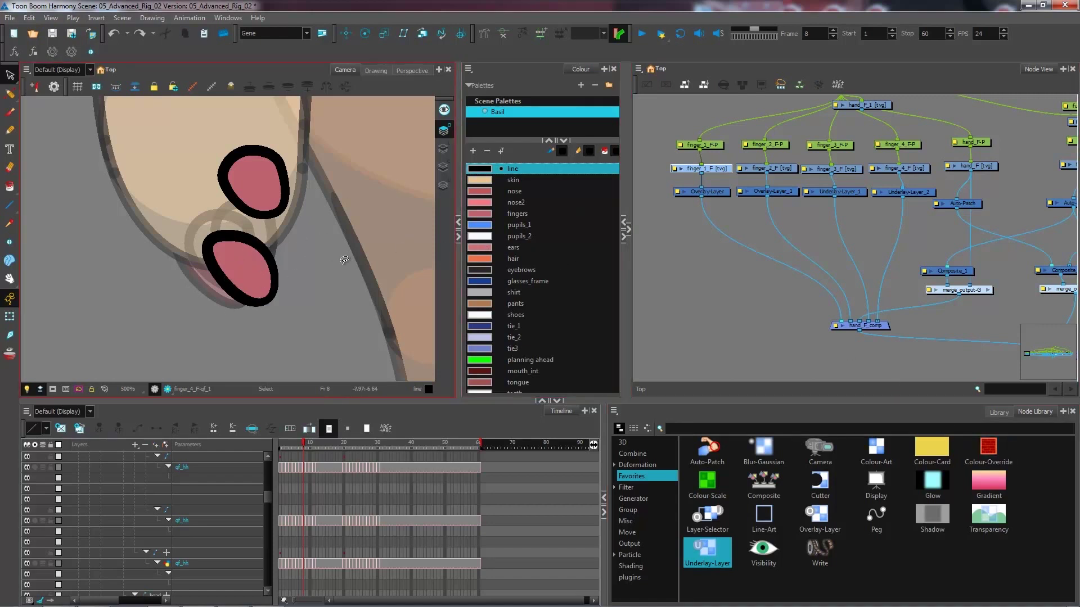
- Recolour the lower fingertip's outline with the line_finger2 swatch using the Ink tool
scroll(494, 282, "down", 2)
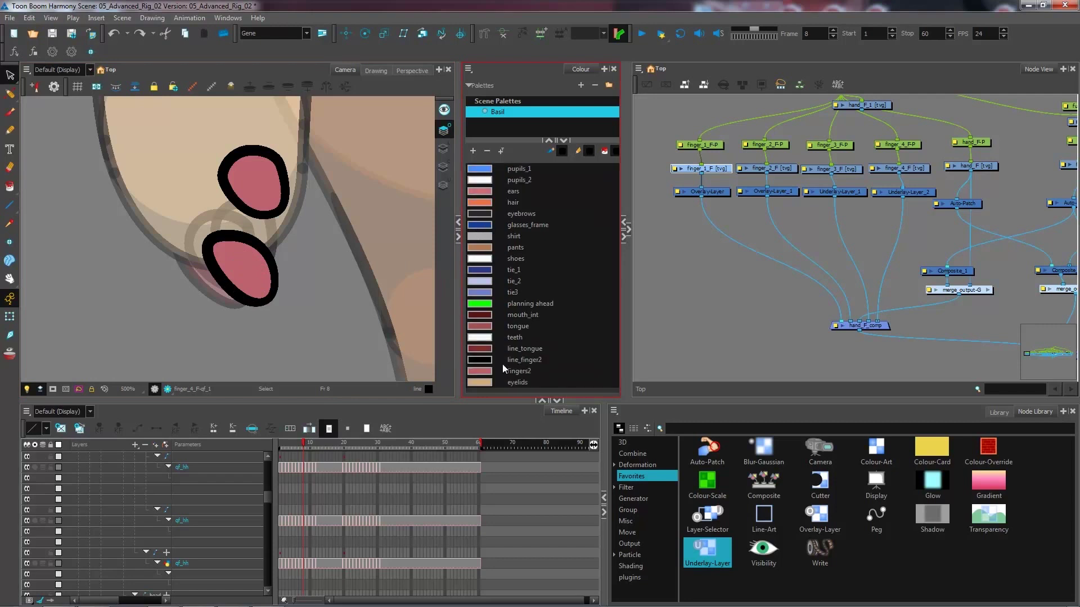
left_click(267, 246)
left_click(80, 194)
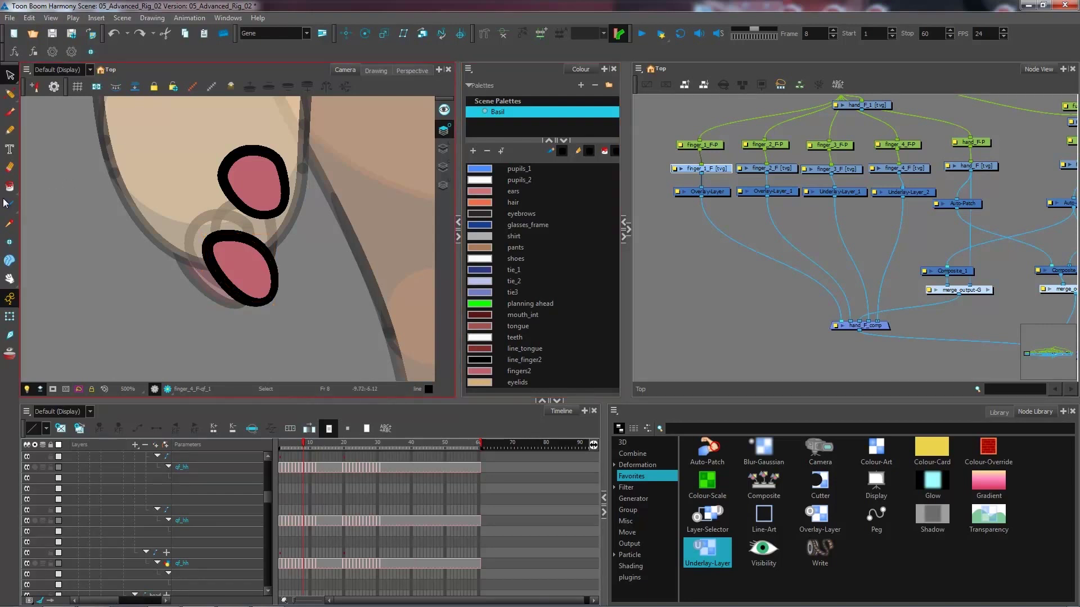
left_click(10, 190)
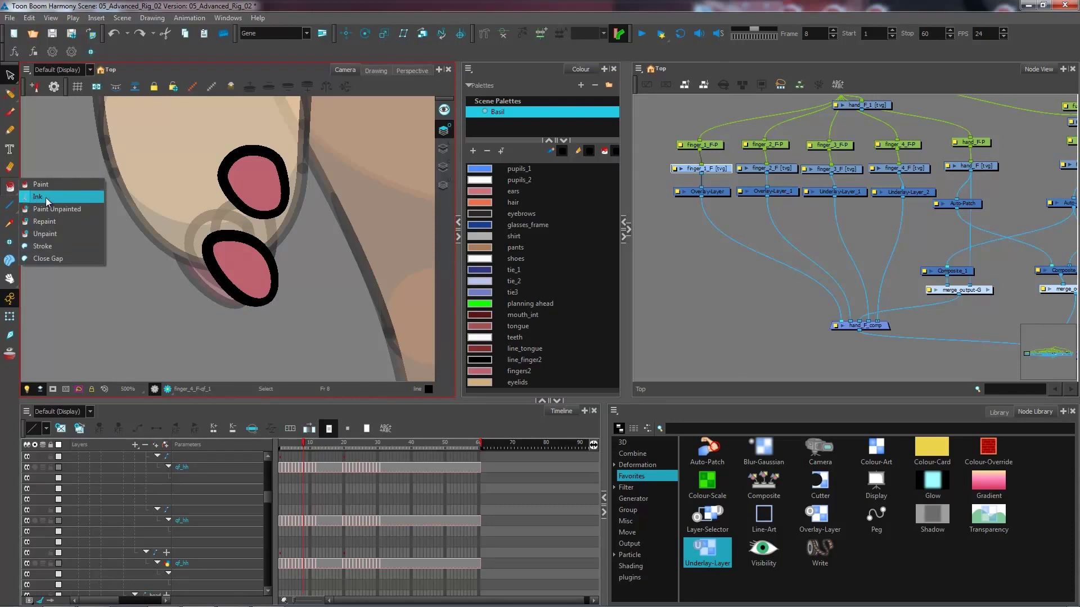
left_click(46, 197)
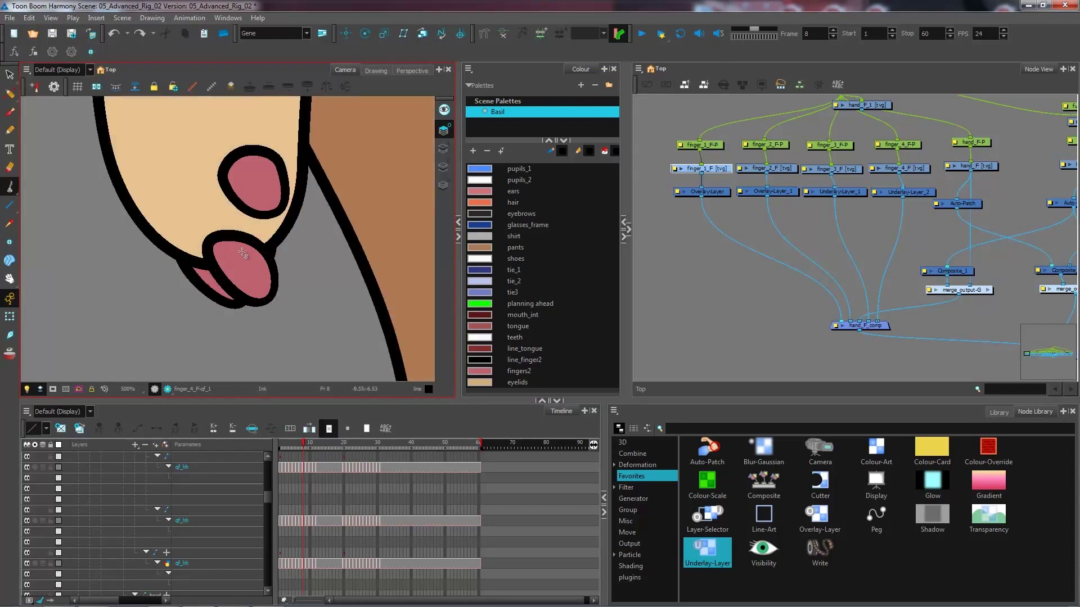
left_click(529, 360)
left_click(241, 235)
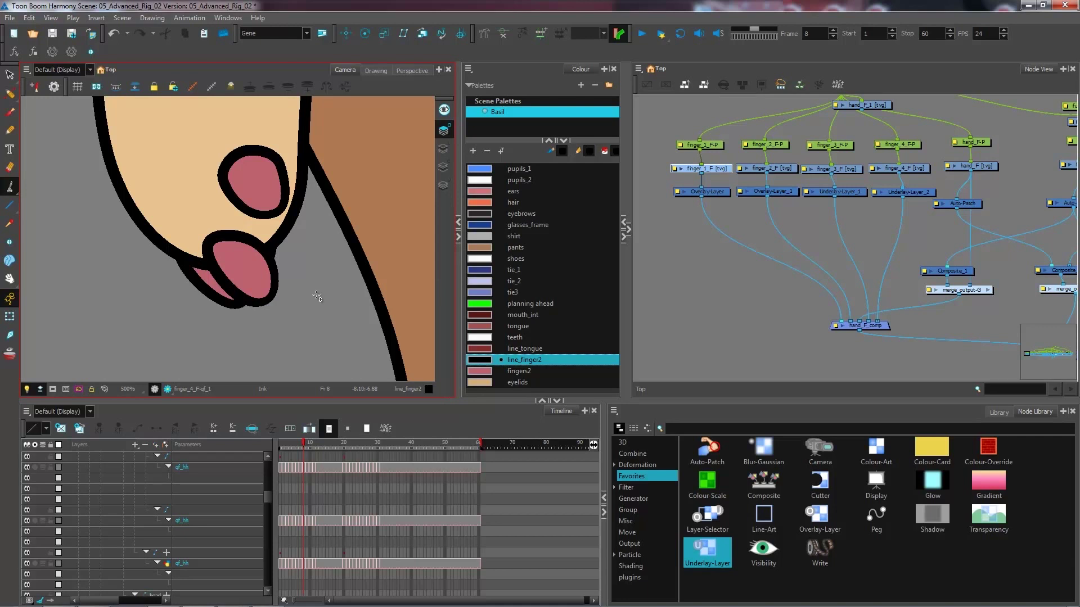
- Set the line_finger2 swatch to a teal colour, RGB 0, 176, 135
double_click(479, 363)
mouse_move(517, 295)
left_mouse_down()
mouse_move(531, 291)
mouse_move(506, 303)
mouse_move(521, 302)
left_mouse_up()
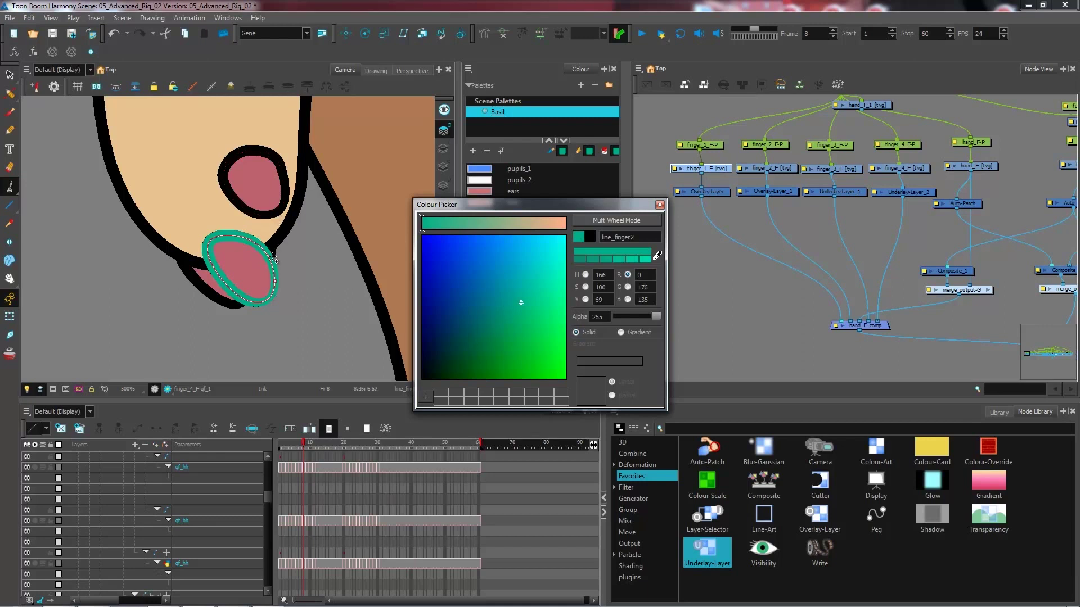
left_click(283, 211)
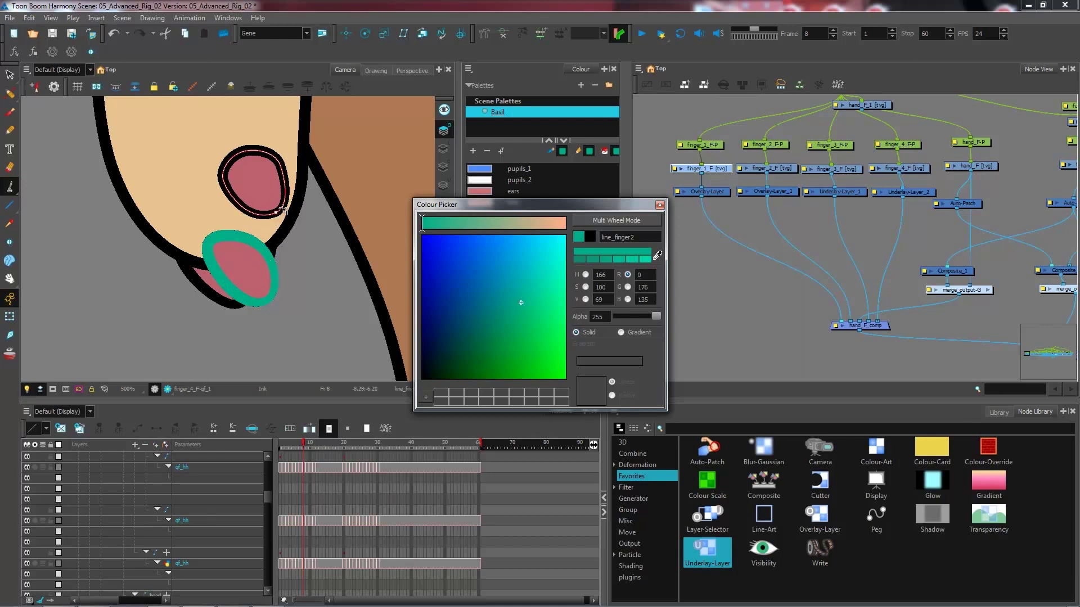
left_click(265, 249)
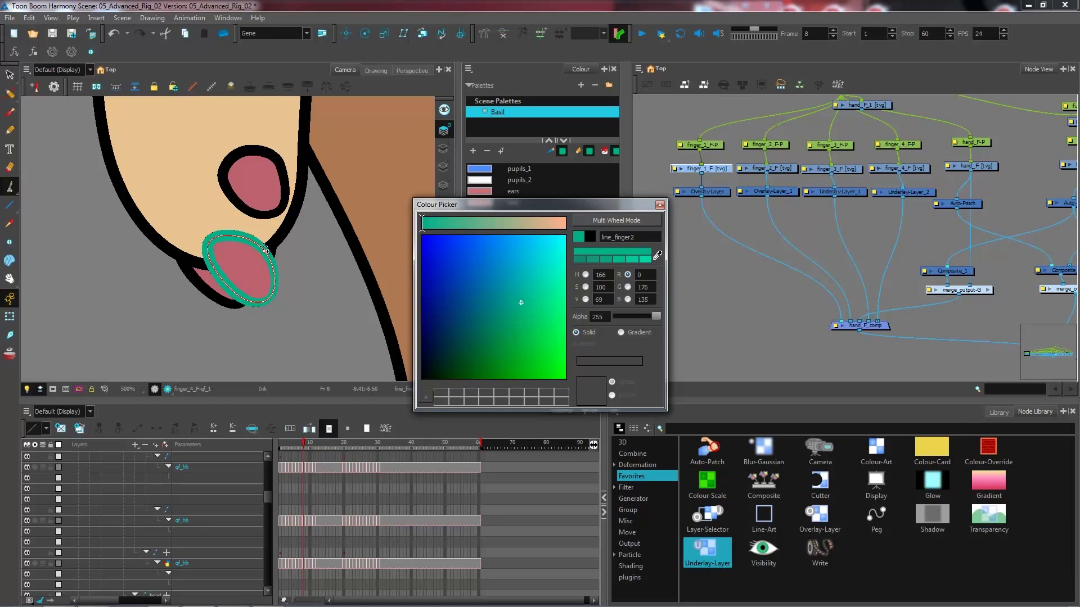
left_click(660, 204)
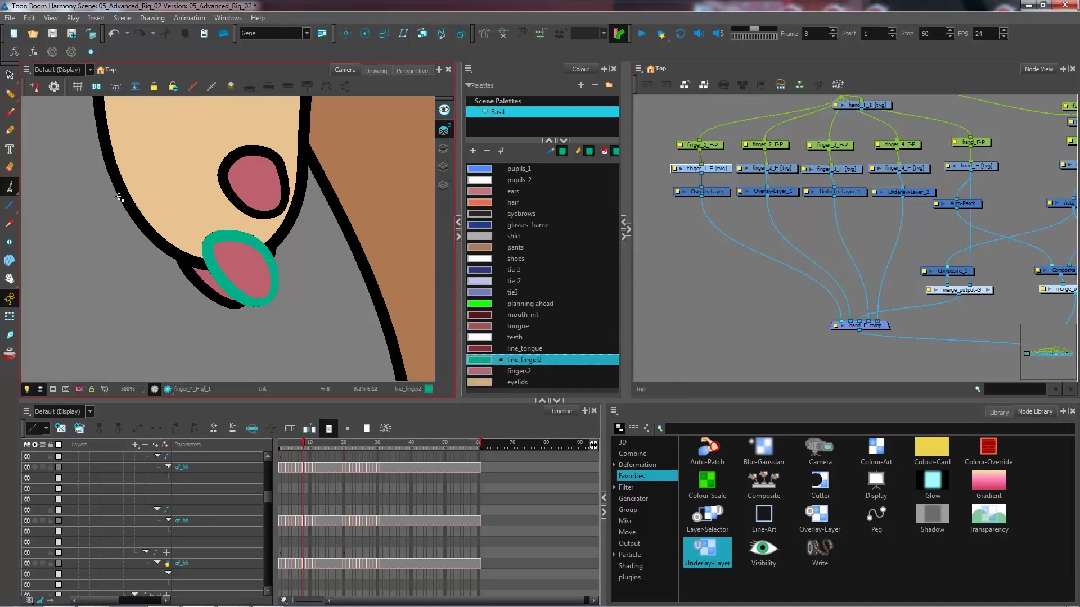
- Set up the Paint tool with the fingers2 swatch for the lower fingertip and change that swatch to magenta, RGB 189, 73, 129
left_click(11, 189)
left_click(41, 184)
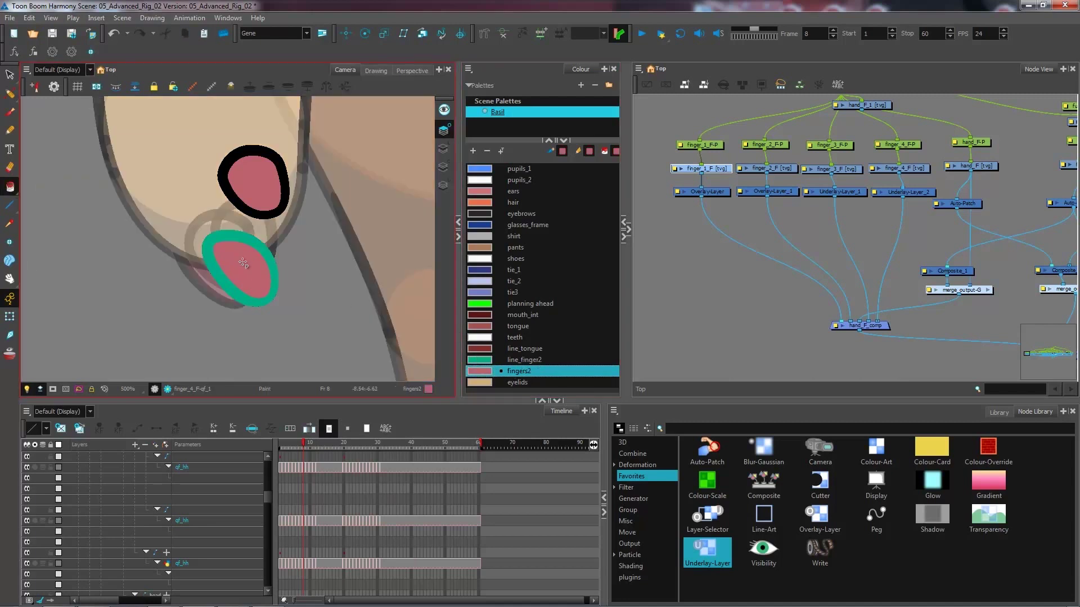
double_click(478, 371)
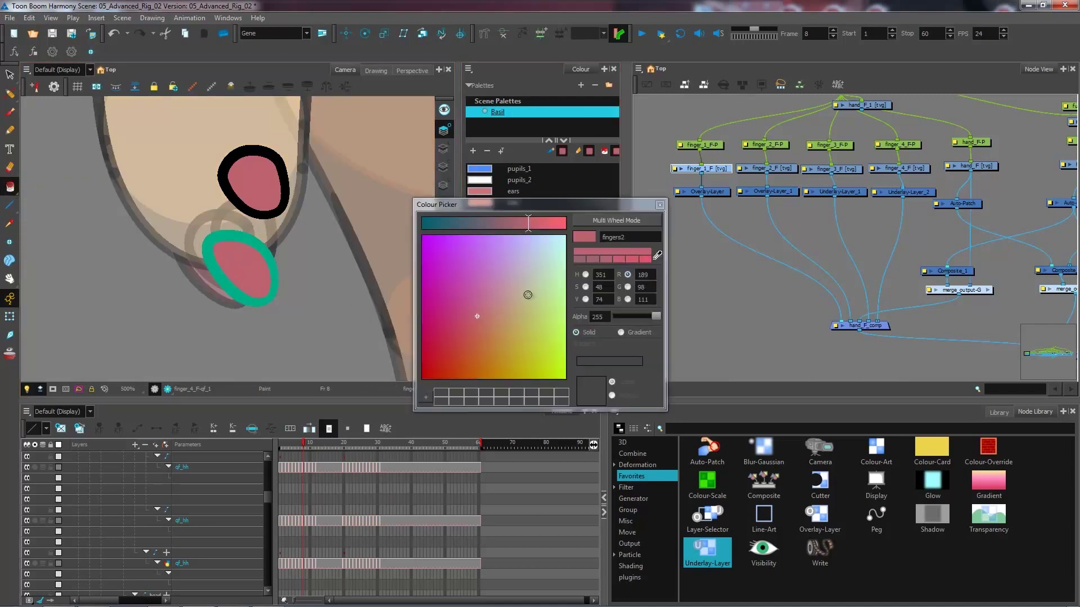
mouse_move(456, 325)
left_mouse_down()
mouse_move(454, 338)
mouse_move(463, 306)
left_mouse_up()
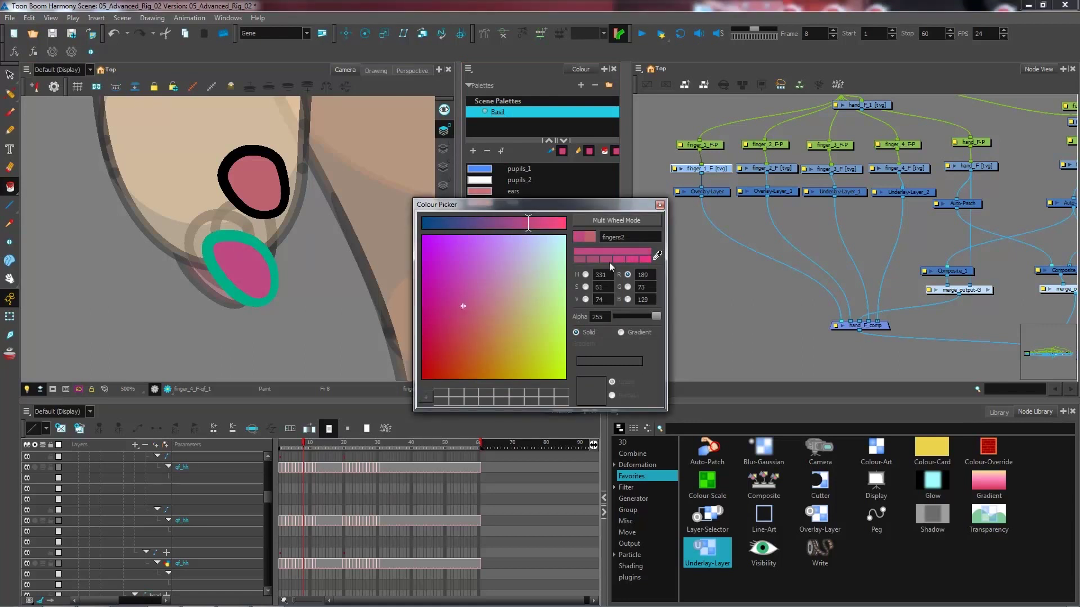
- Match the fingers2 swatch to the upper fingertip's pink fill, RGB 189, 98, 111, by sampling it in the camera view
left_click(648, 250)
left_click(262, 185)
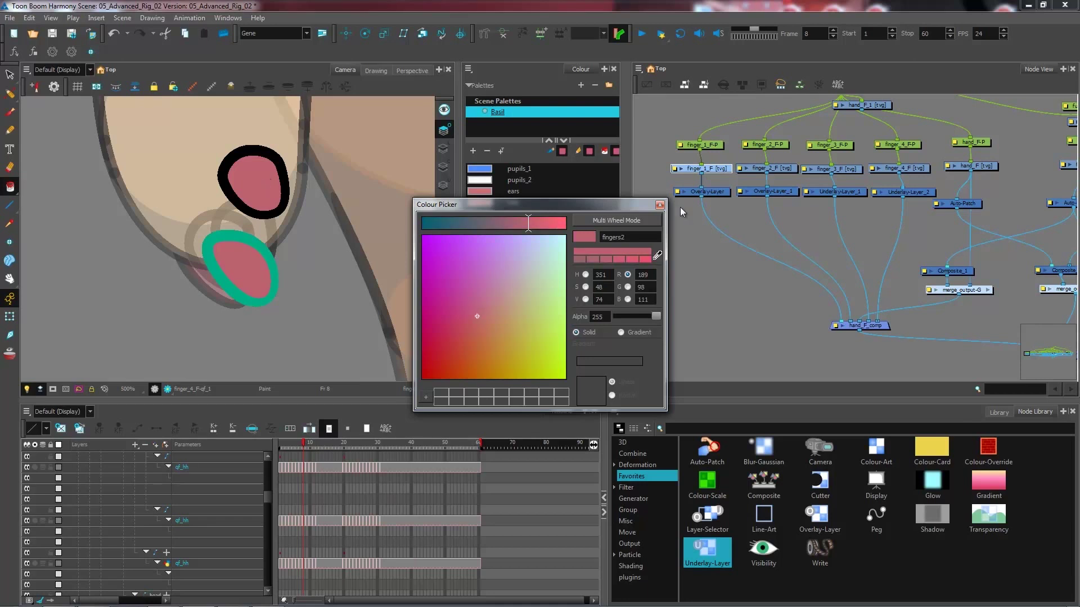
left_click(659, 206)
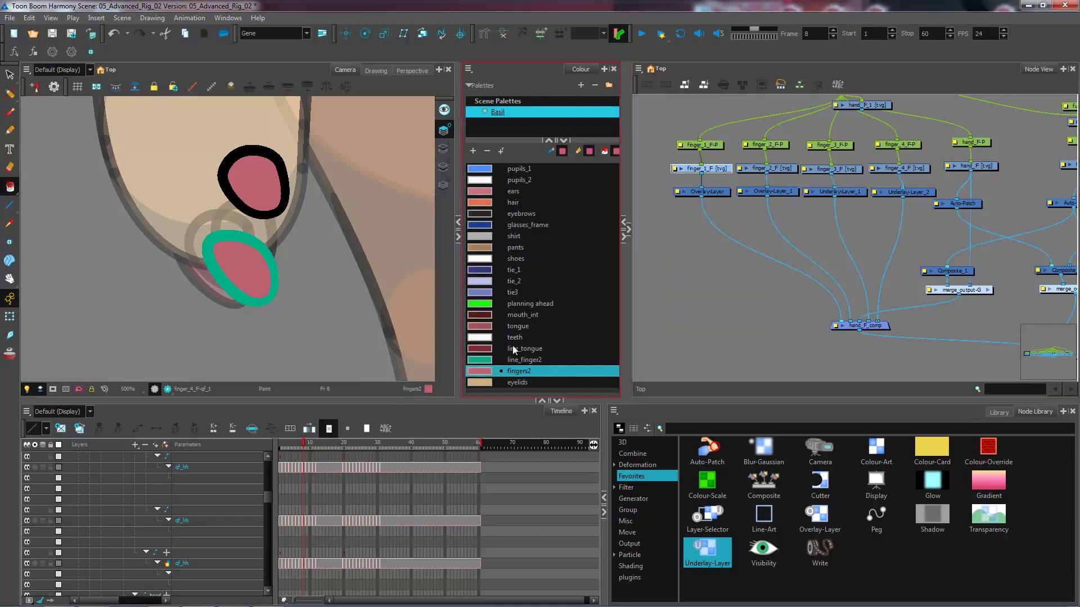
- Match the line_finger2 swatch to the upper fingertip's black outline by sampling it, and return to the Transform tool with nothing selected
double_click(480, 364)
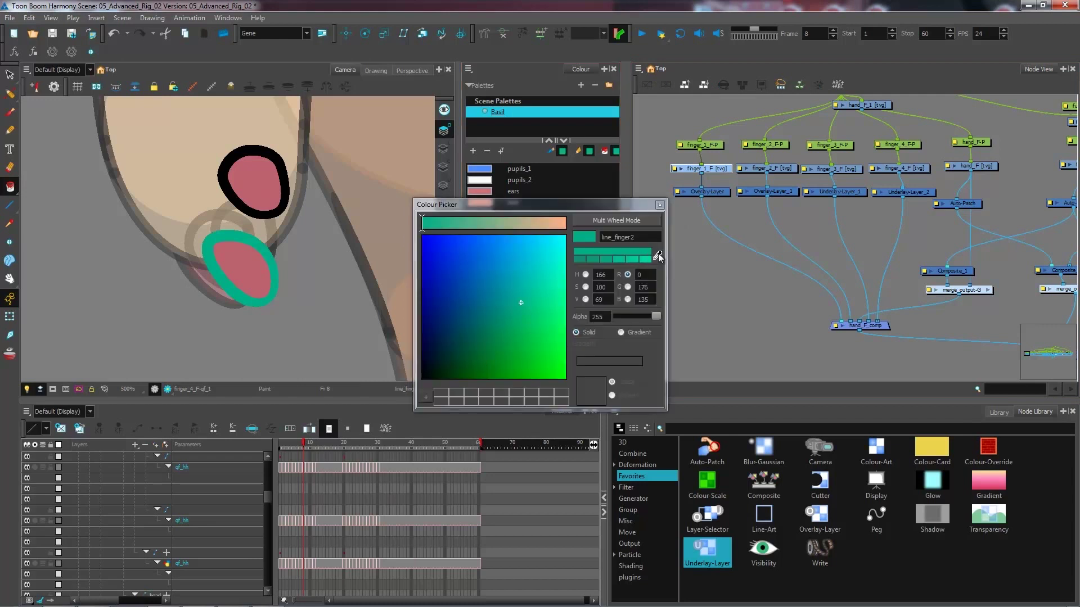
left_click(657, 255)
left_click(262, 210)
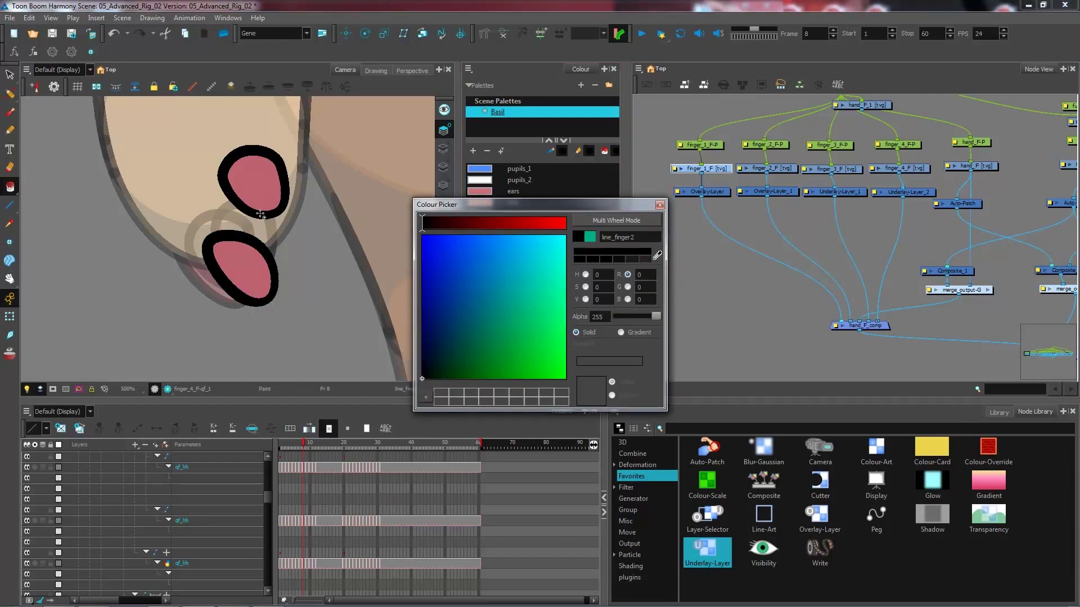
left_click(660, 204)
left_click(10, 316)
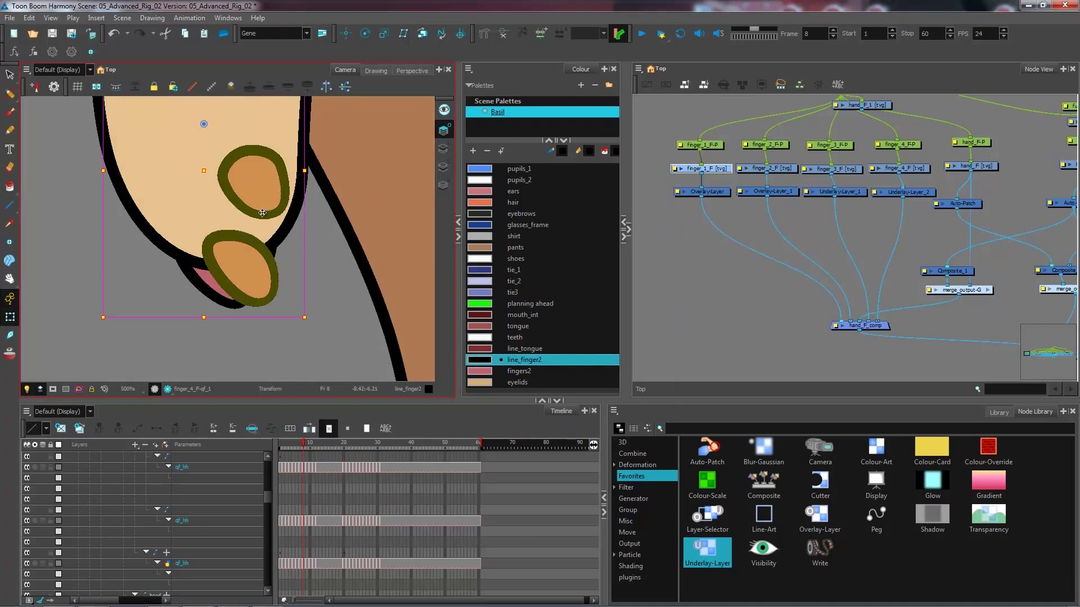
left_click(322, 305)
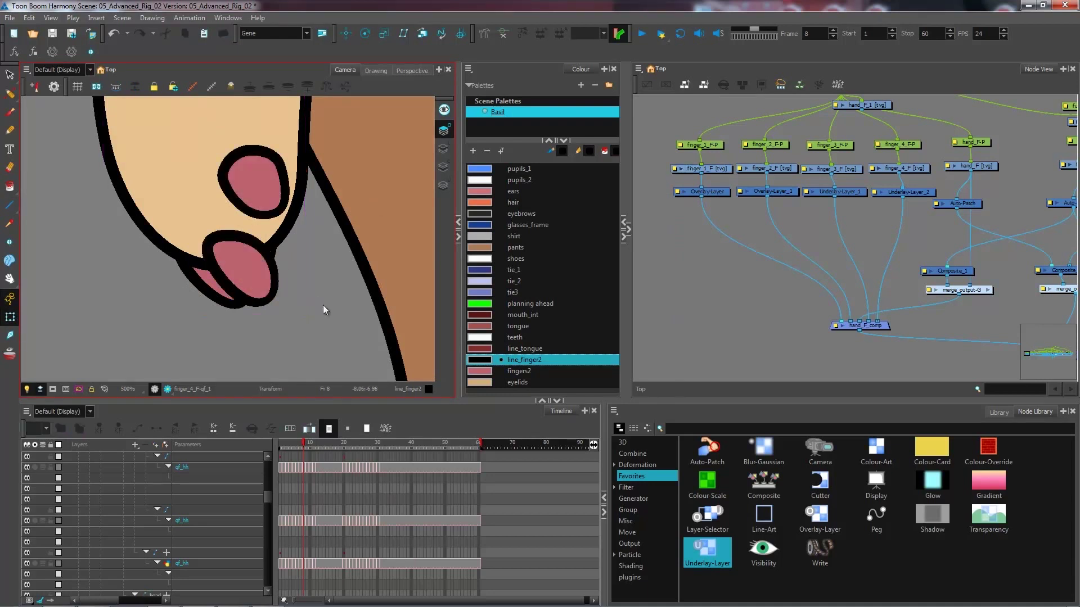
- Insert a Colour-Override node between finger_1's Overlay-Layer and the hand composite, and set it to Render Selected Colours with the Basil palette chosen
left_click_drag(989, 451, 709, 229)
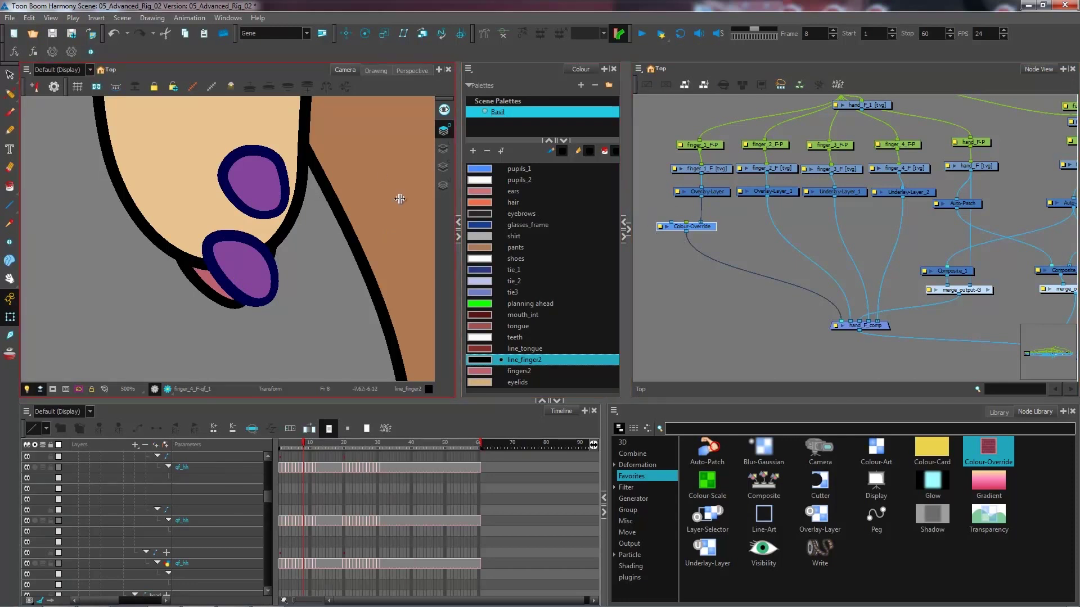
left_click(660, 227)
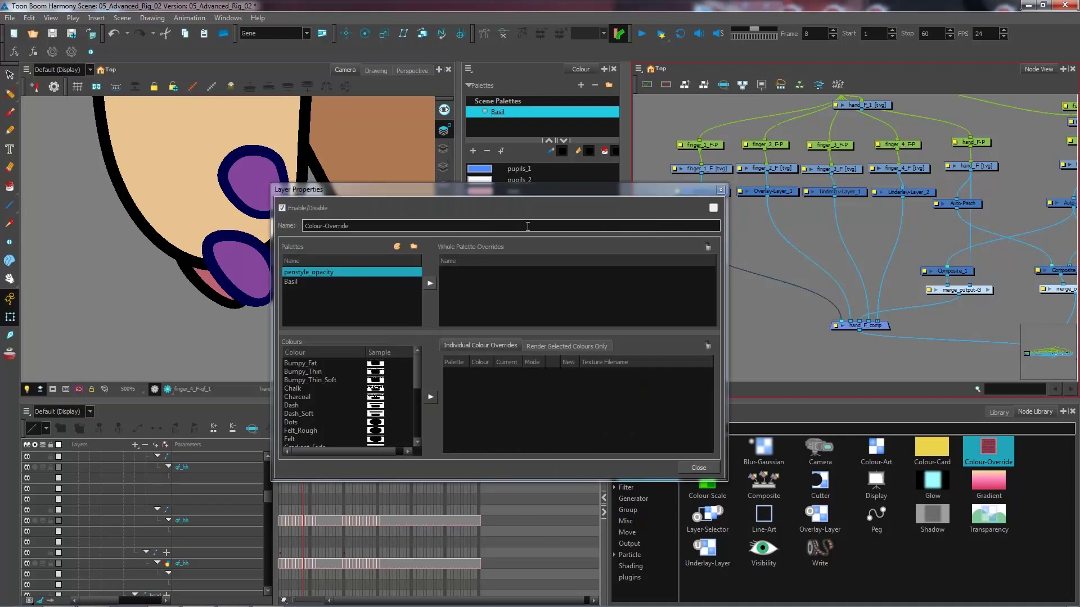
left_click(299, 282)
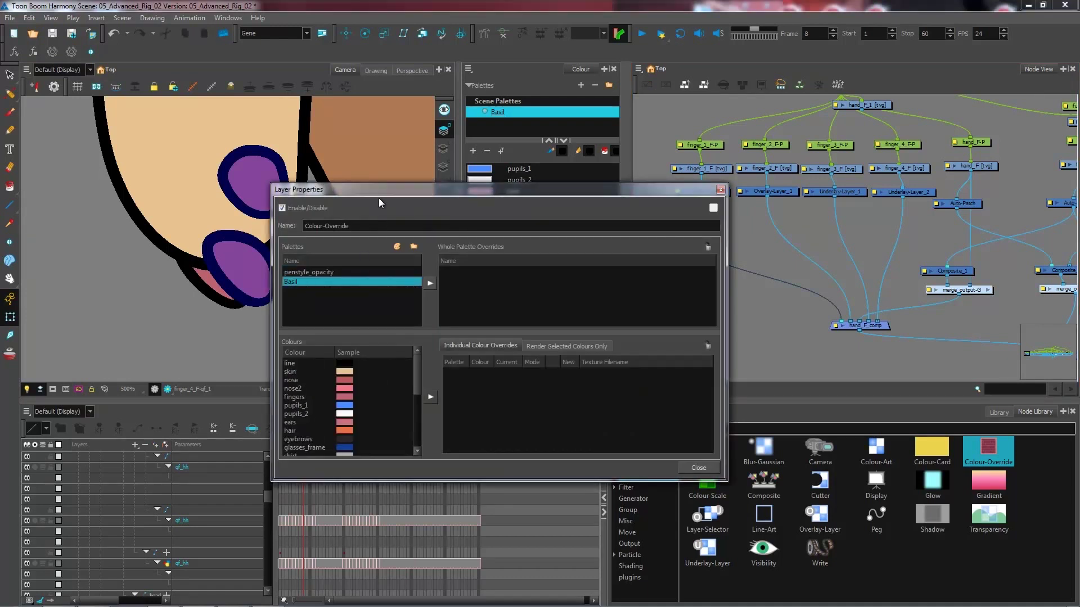
left_click_drag(386, 191, 435, 209)
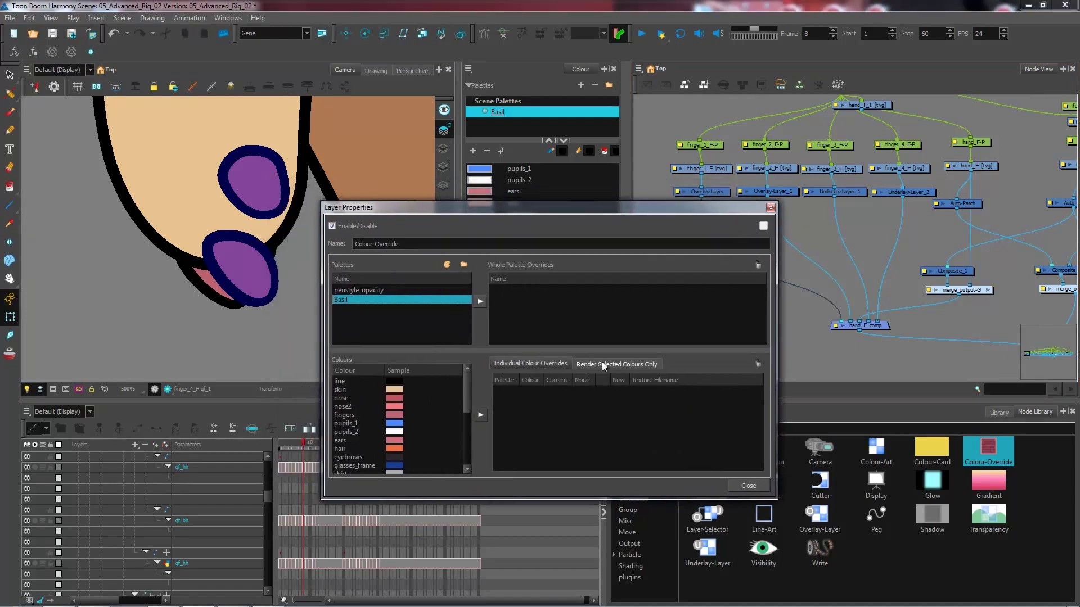
left_click(630, 365)
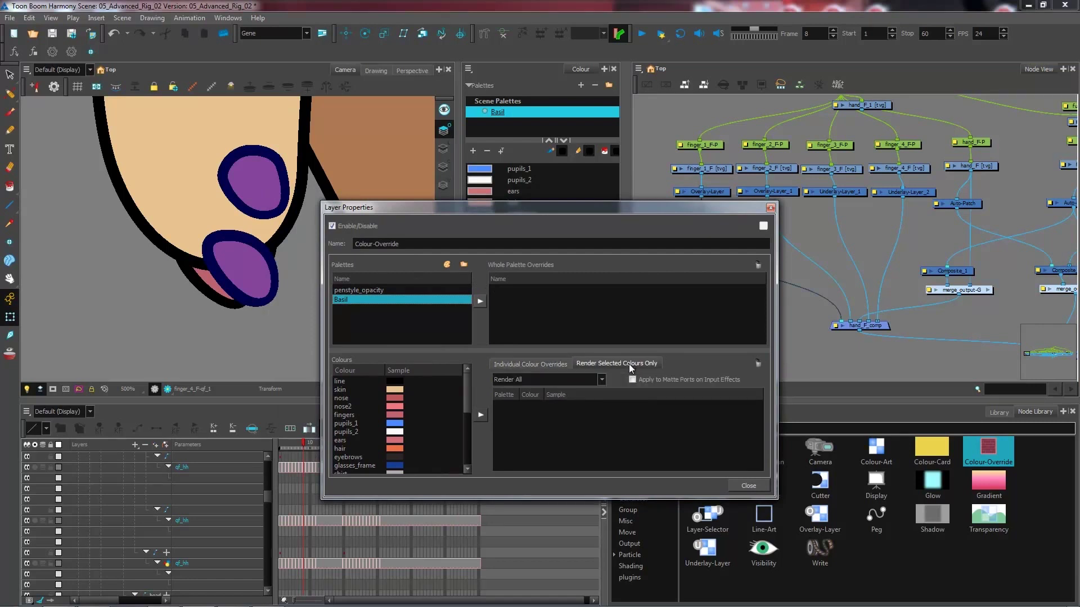
left_click(592, 380)
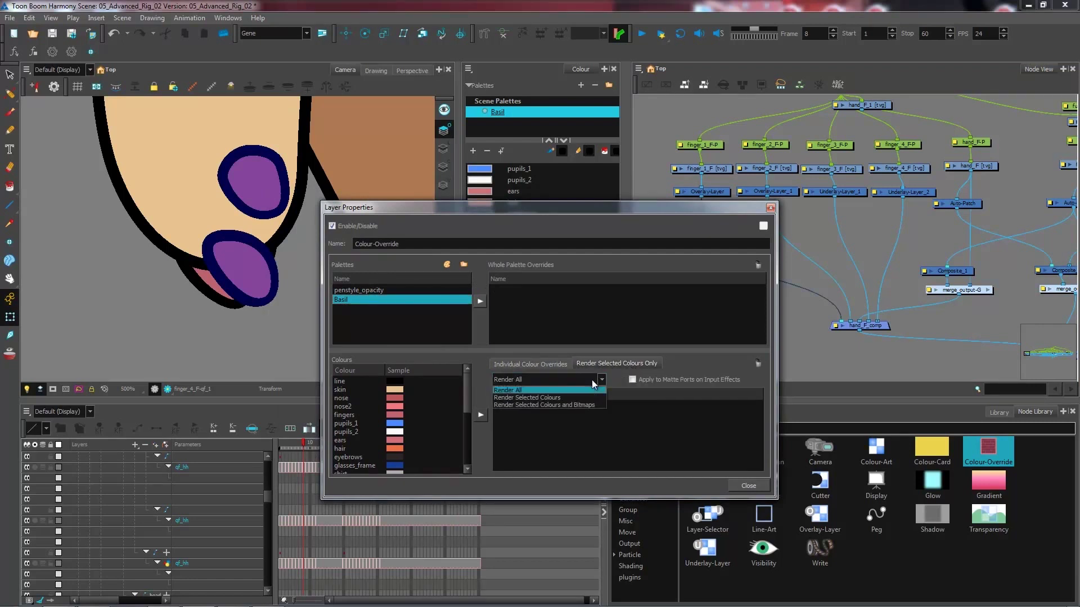
left_click(502, 398)
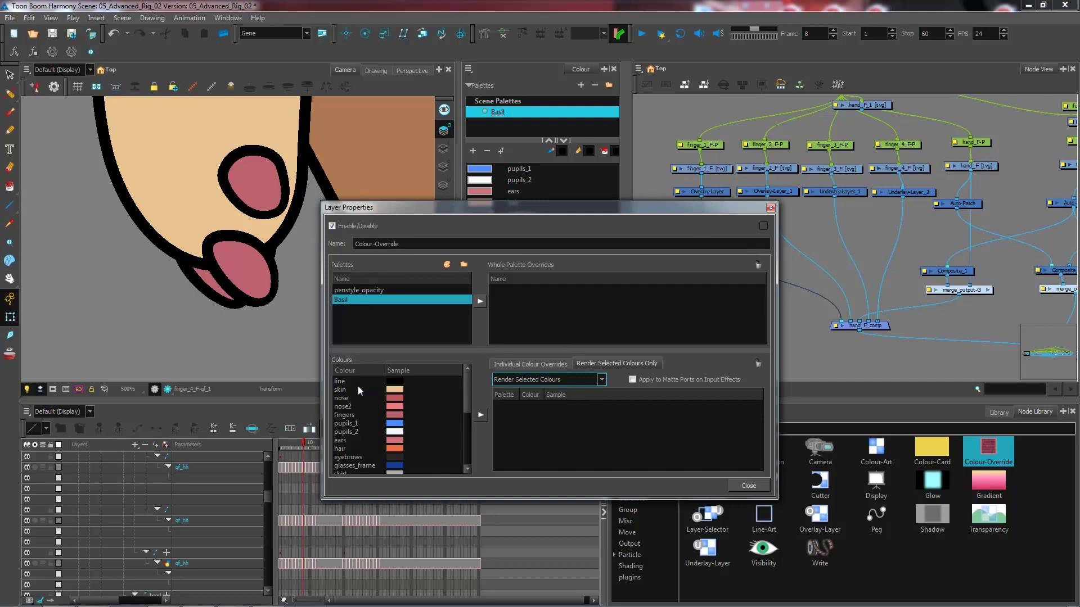
- Add Basil's line and fingers colours to the override's render list and name the node CoOv_line1colour1
left_click_drag(343, 381, 547, 413)
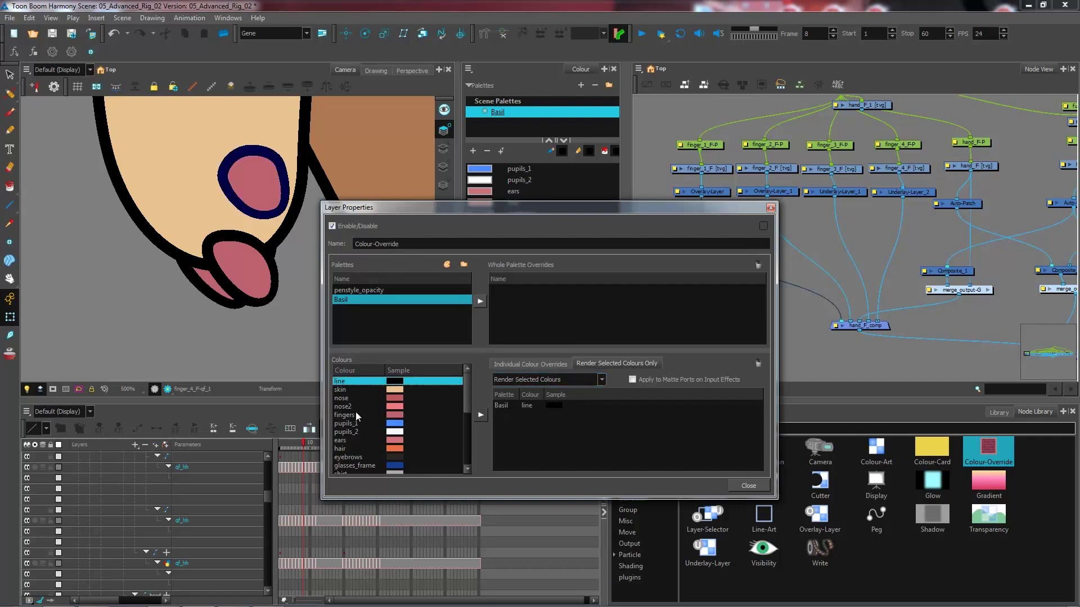
left_click_drag(350, 417, 541, 429)
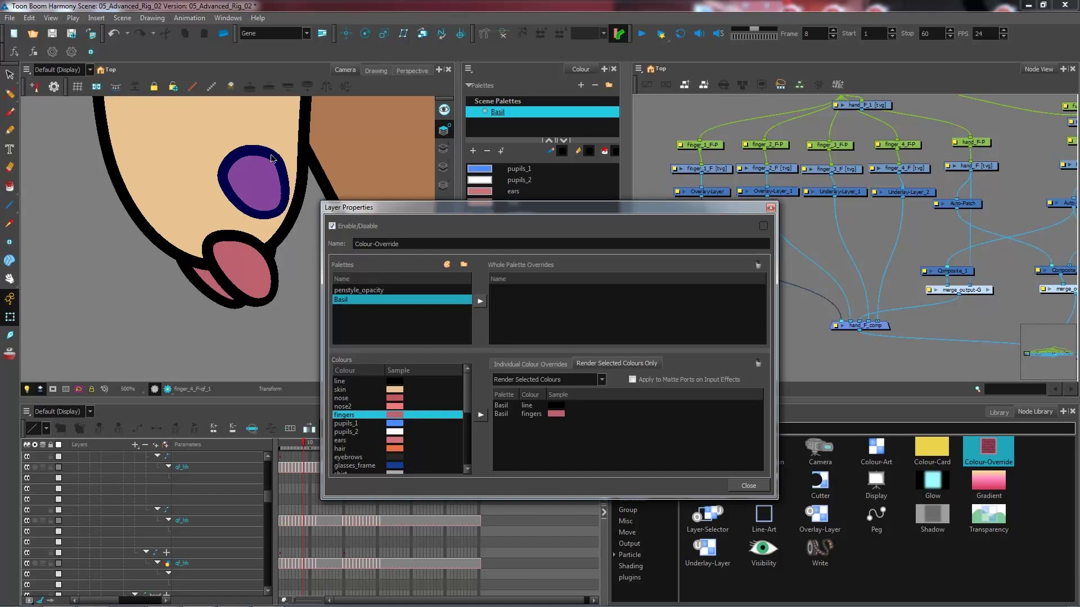
left_click(351, 242)
type("CoOv_")
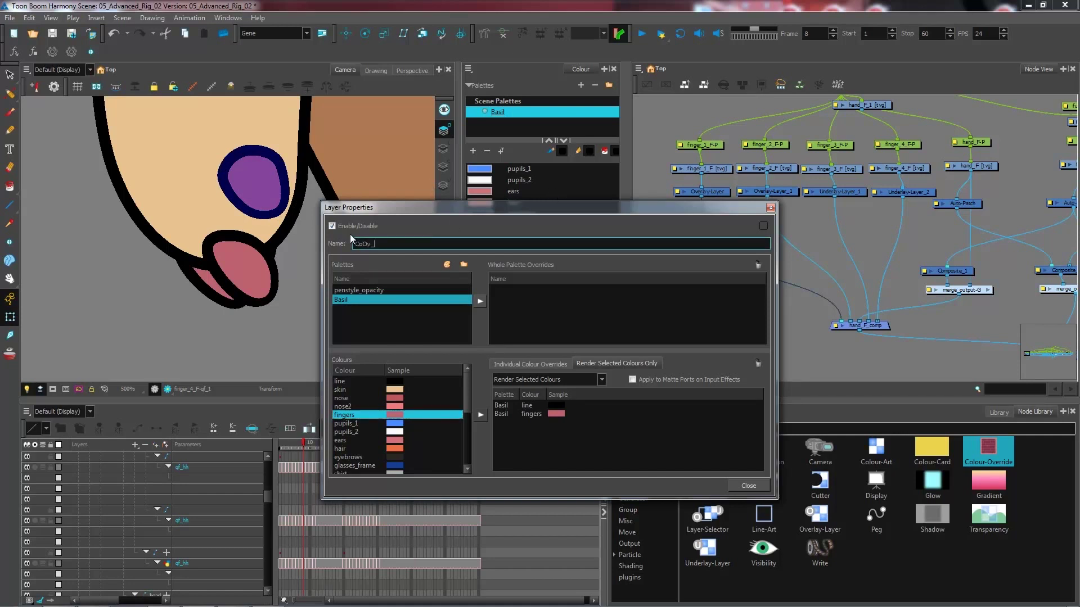
type("line1colour1")
left_click(771, 208)
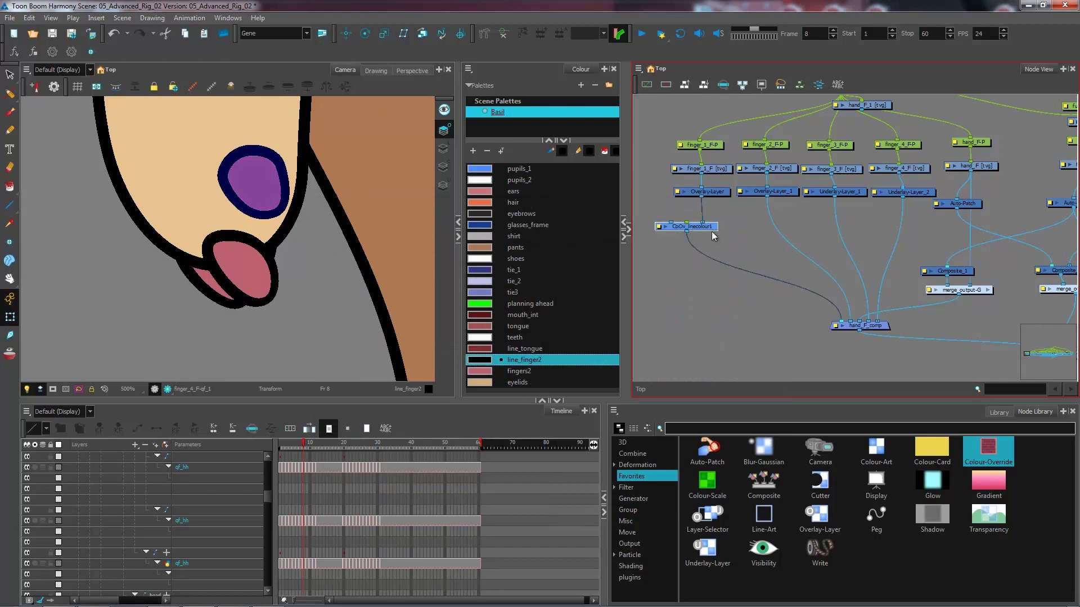
- Insert a second Colour-Override node below finger_2's Overlay-Layer_1 and set it to Render Selected Colours with the Basil palette chosen
left_click(990, 450)
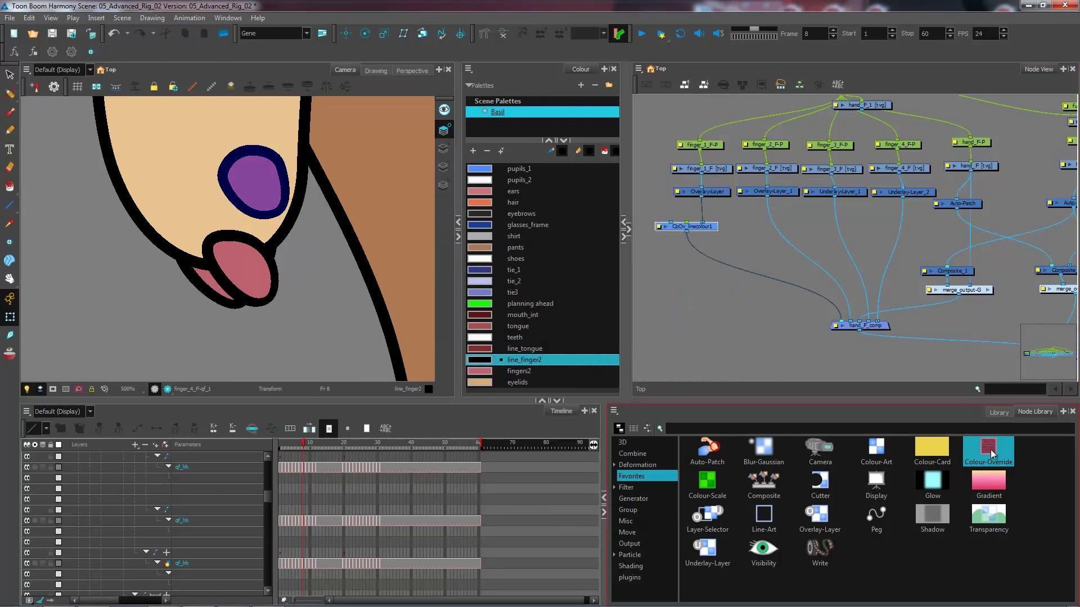
mouse_move(781, 223)
left_mouse_down()
mouse_move(748, 226)
mouse_move(785, 235)
left_mouse_up()
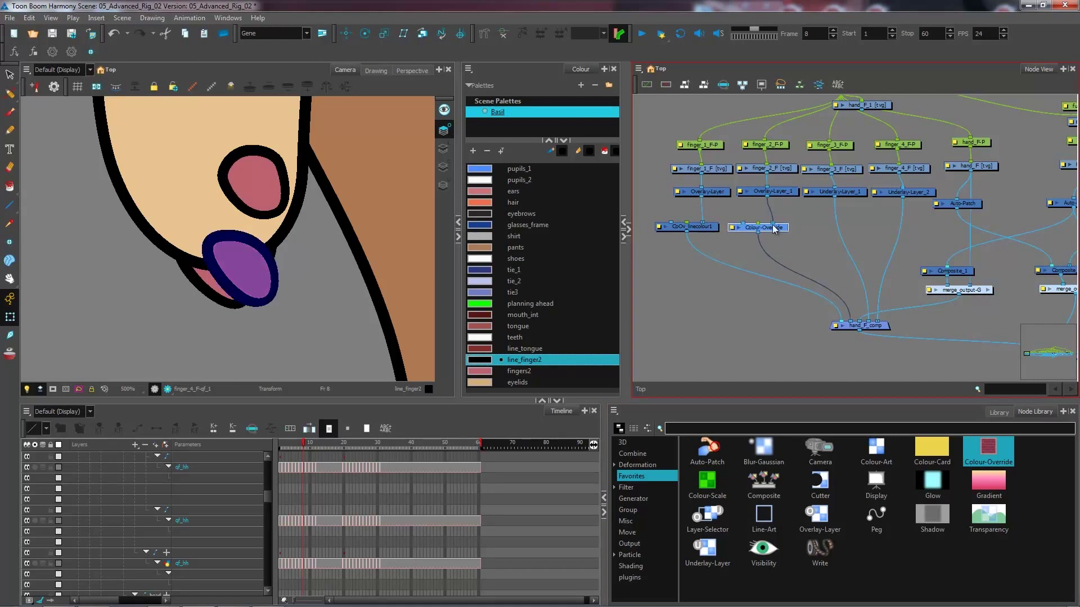
left_click(732, 229)
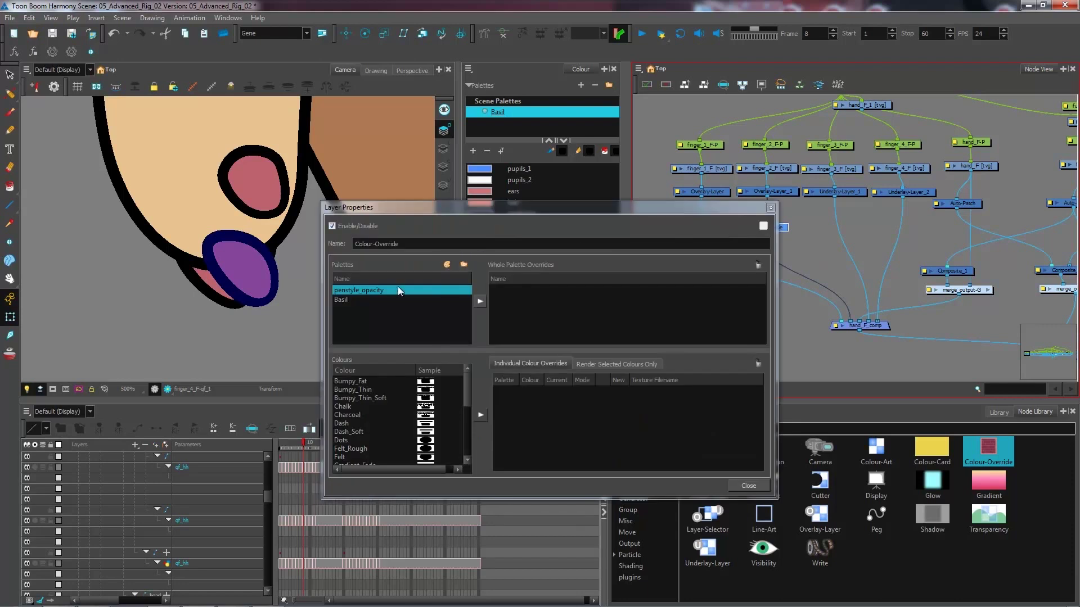
left_click(357, 298)
left_click(596, 363)
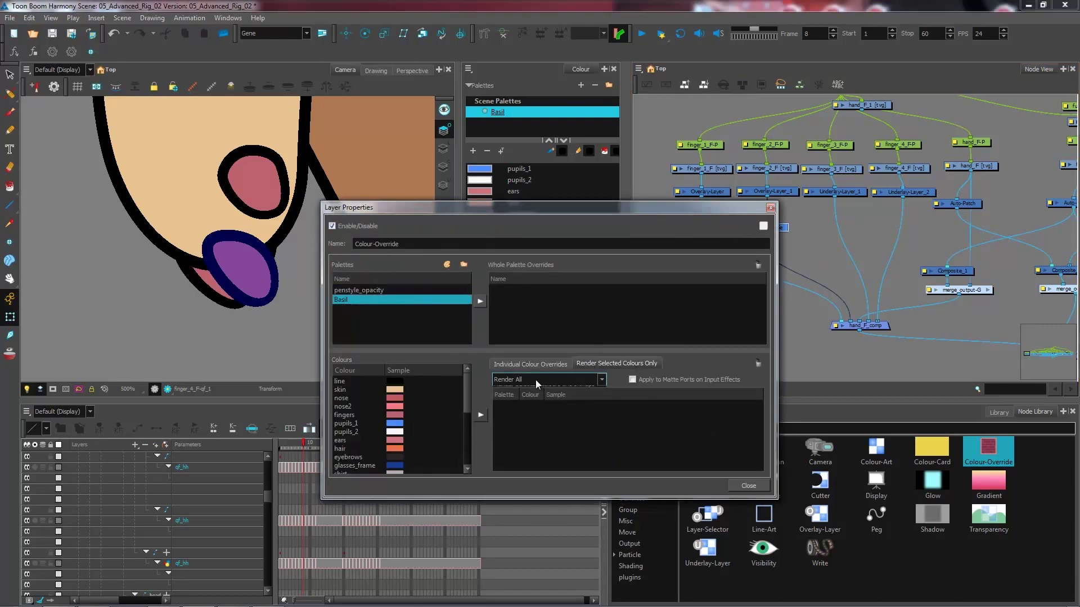
left_click(528, 397)
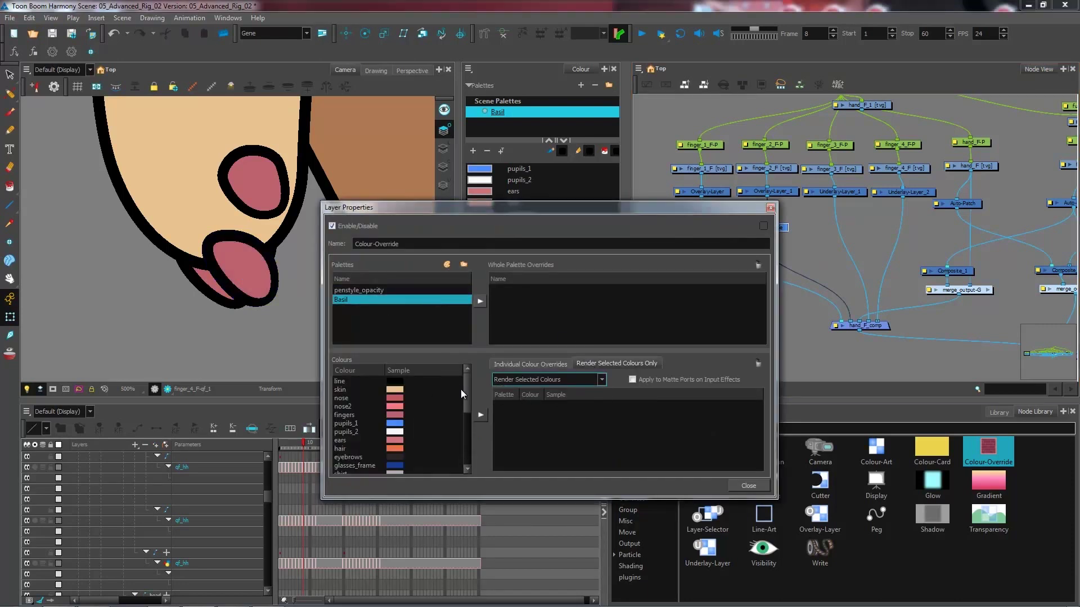
- Add Basil's line_finger2 and fingers2 colours to the second override's render list and close its properties
left_click_drag(469, 387, 464, 442)
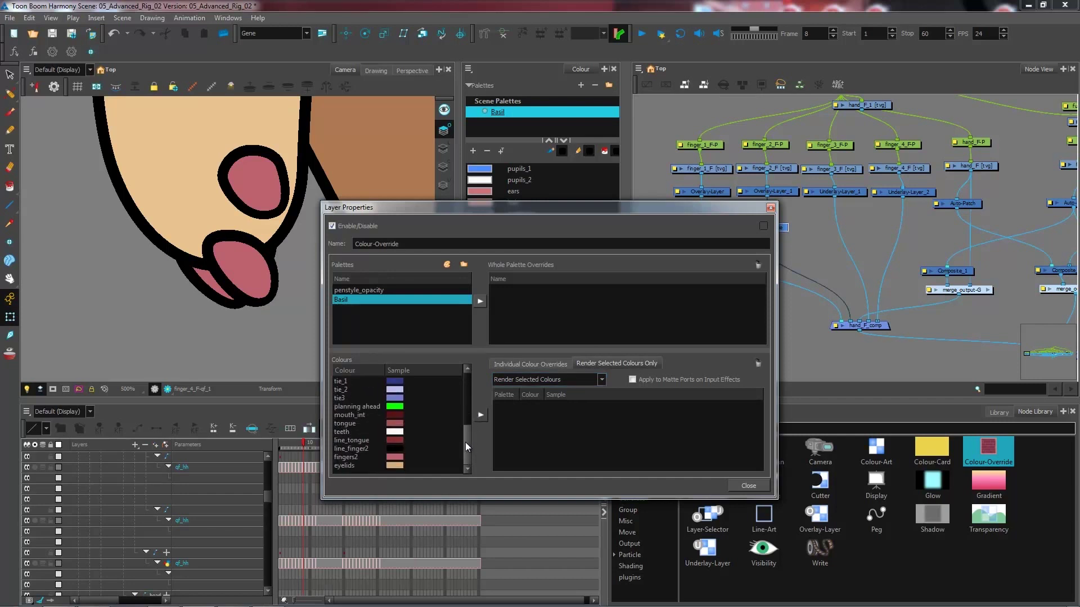
left_click_drag(349, 448, 551, 419)
left_click_drag(350, 457, 558, 430)
left_click(749, 486)
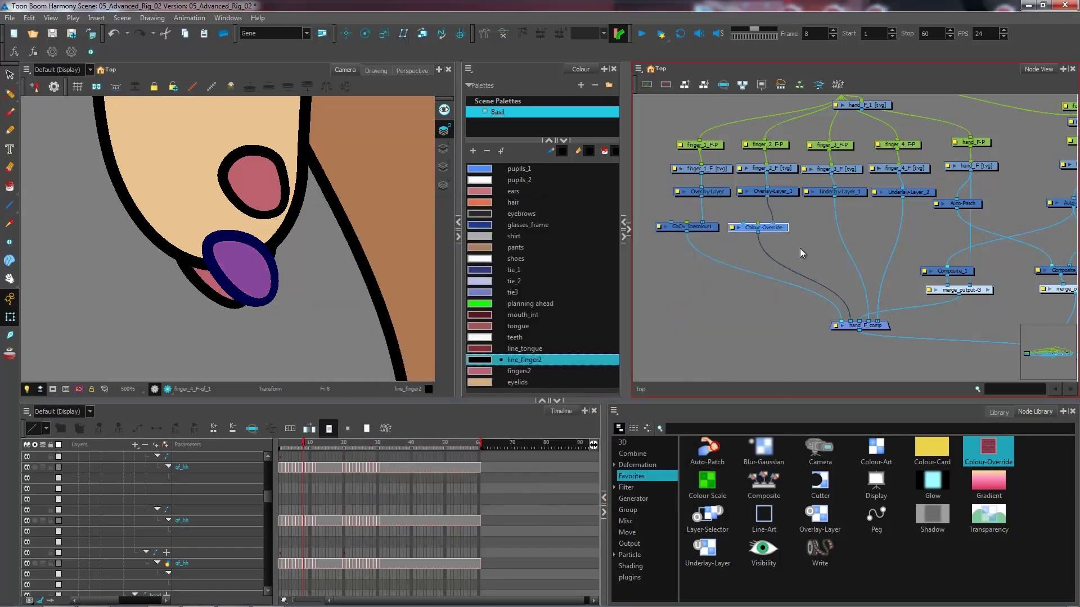
- Check each Colour-Override's output in the camera view through a temporary Display node, and delete that node
left_click(706, 298)
key("ctrl+i")
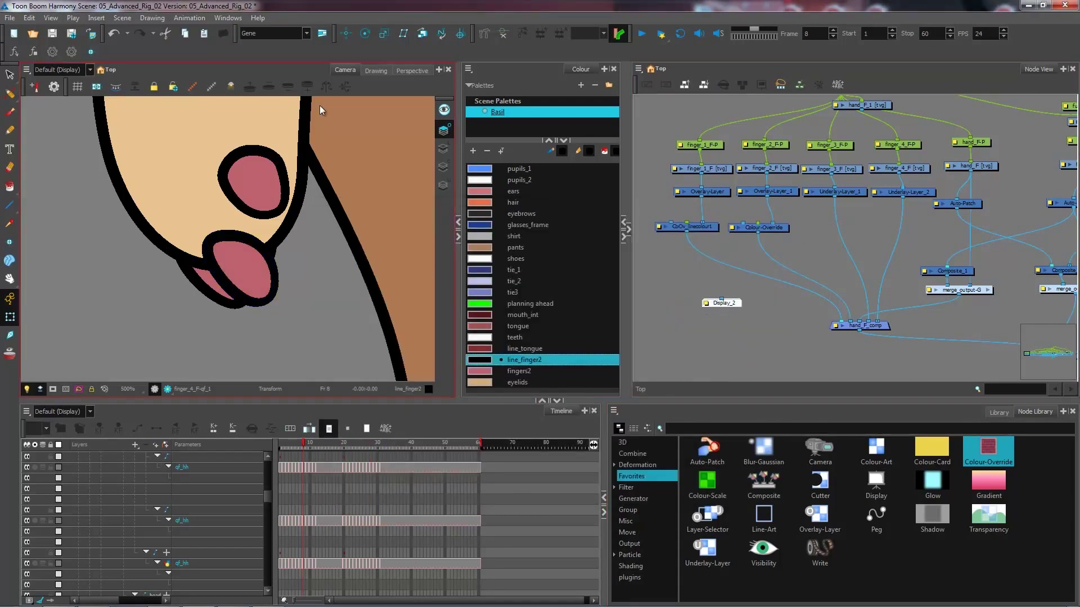
left_click(90, 70)
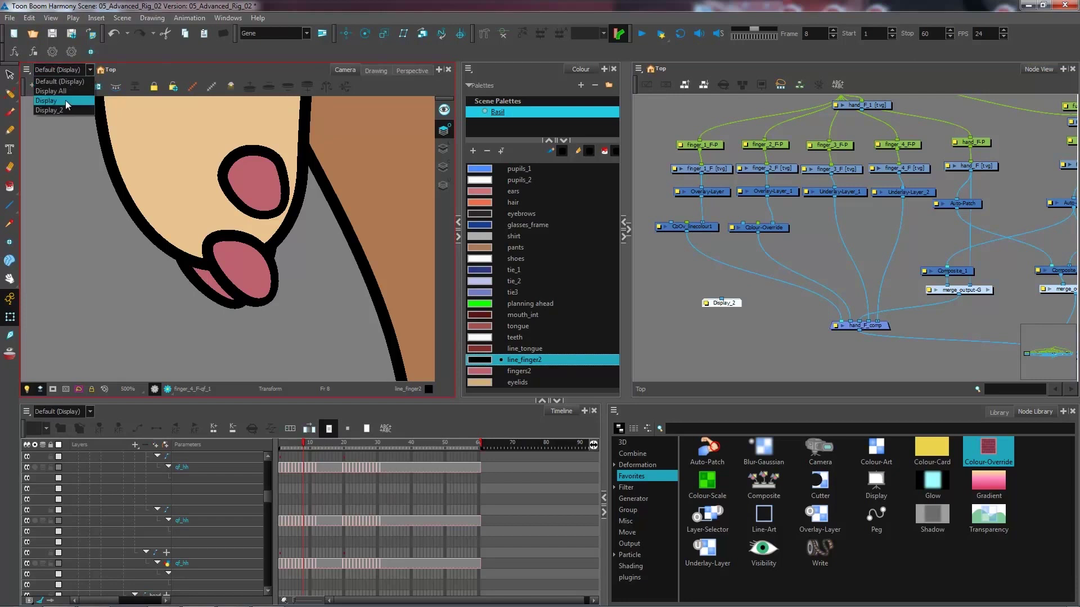
left_click(69, 111)
left_click_drag(687, 232, 728, 301)
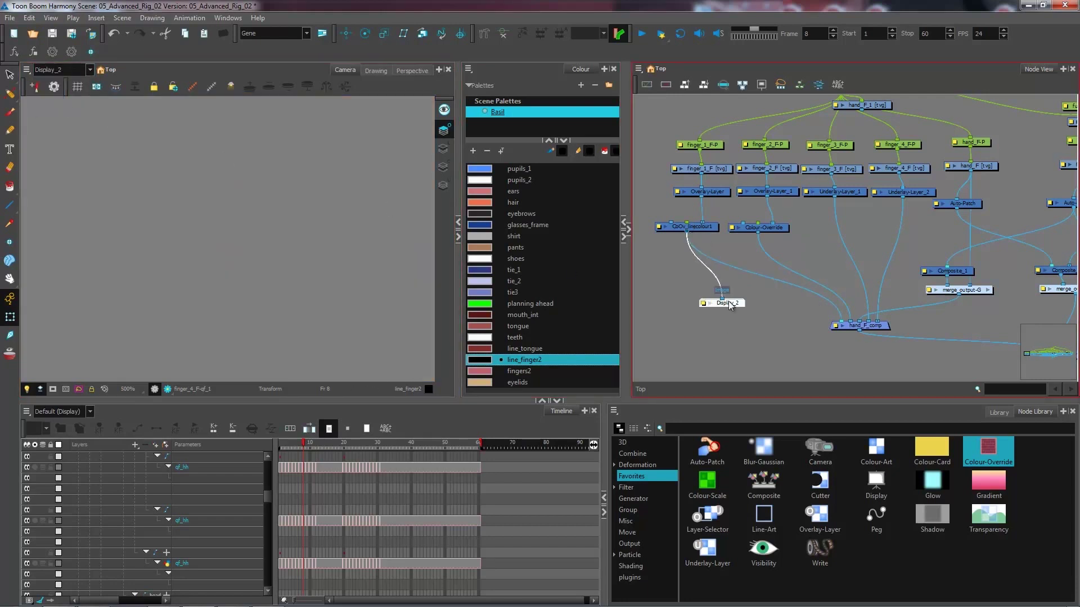
left_click_drag(757, 232, 722, 298)
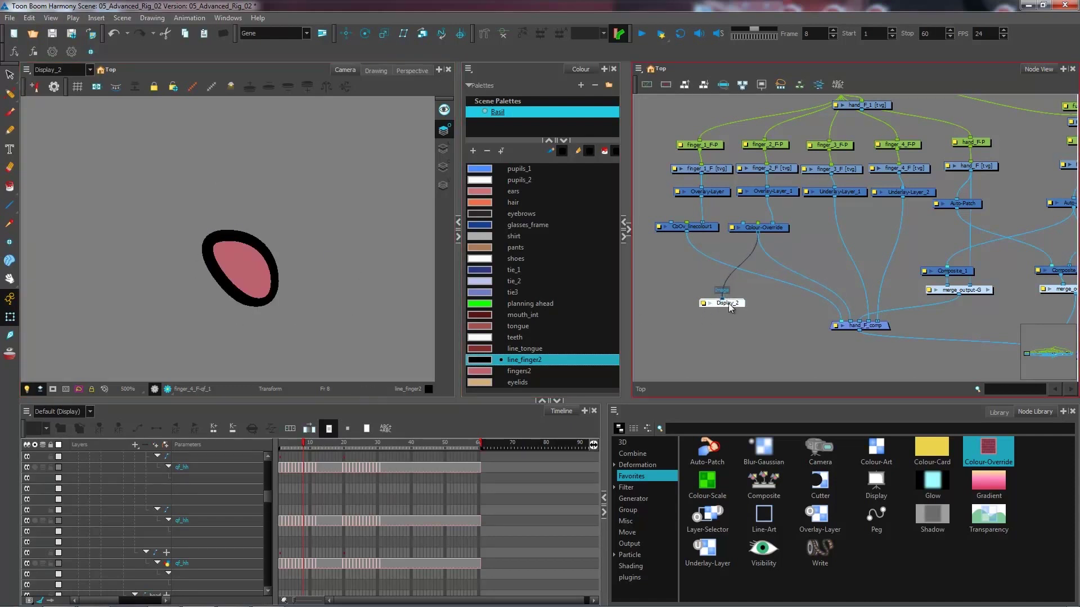
left_click_drag(721, 298, 723, 276)
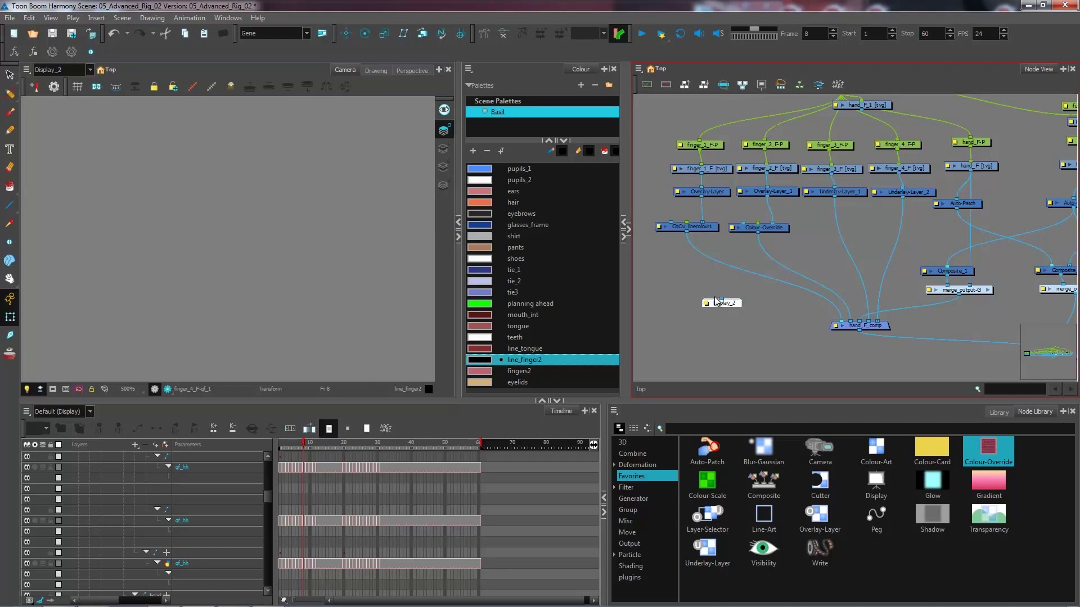
key("Delete")
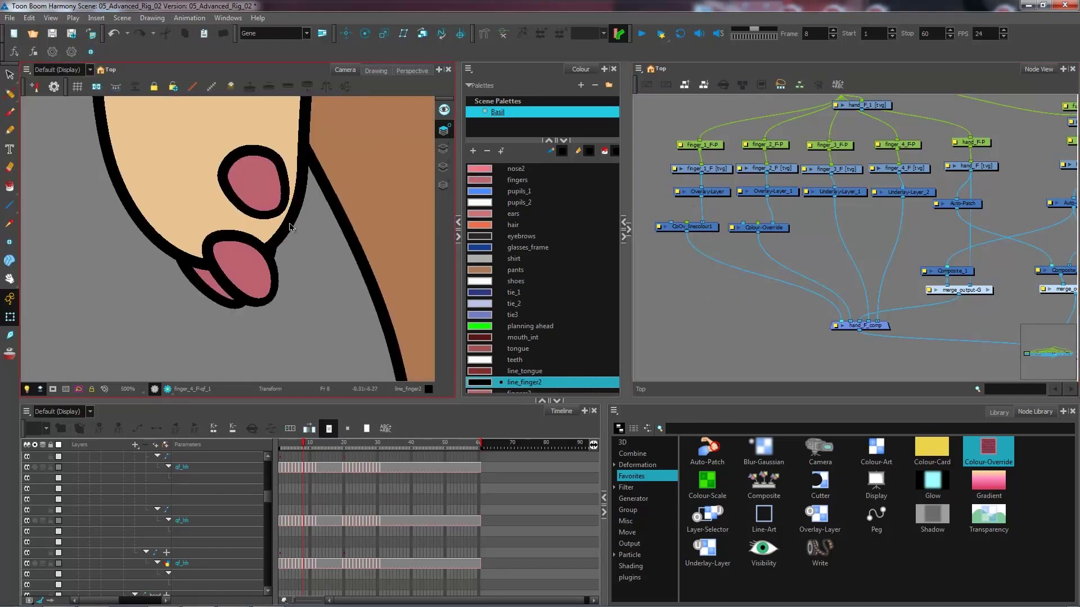
- Test the finger_1-P peg by rotating its finger in the camera view, and undo the rotation
scroll(205, 177, "down", 1)
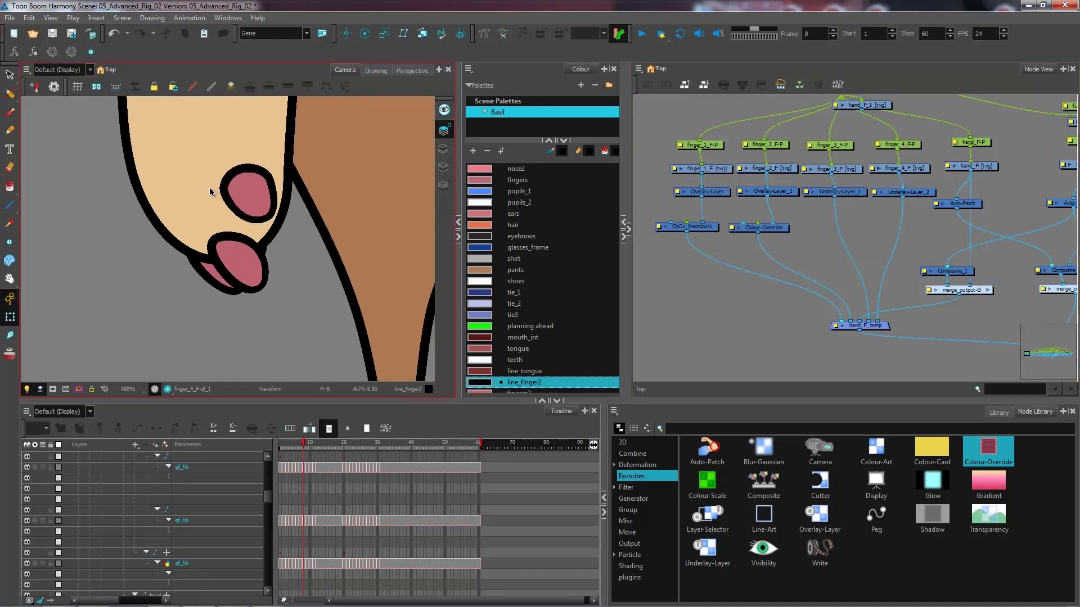
left_click_drag(230, 199, 218, 260)
left_click(164, 246)
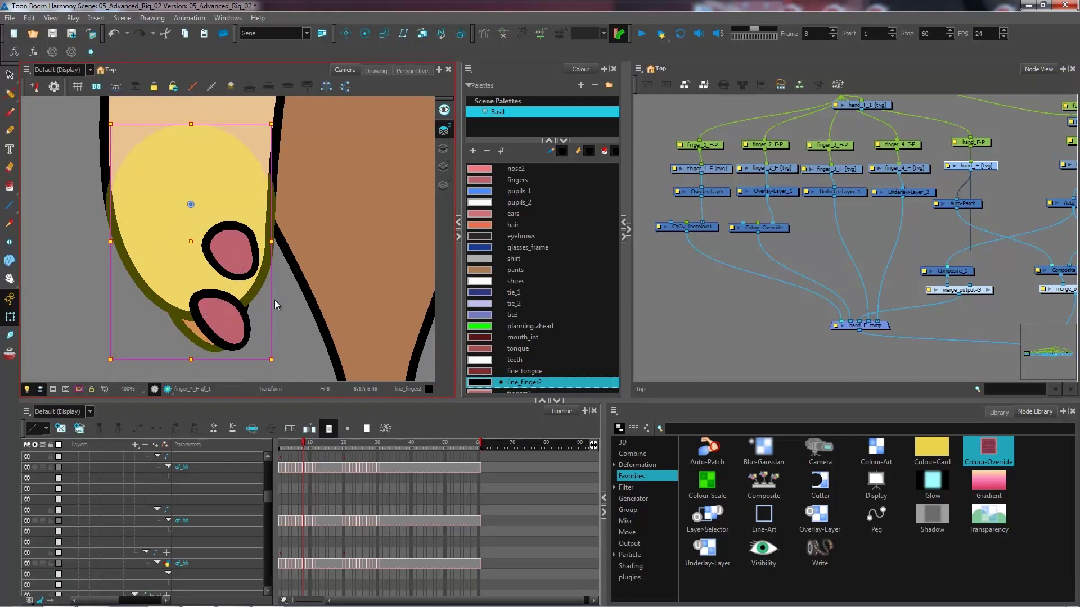
left_click(709, 146)
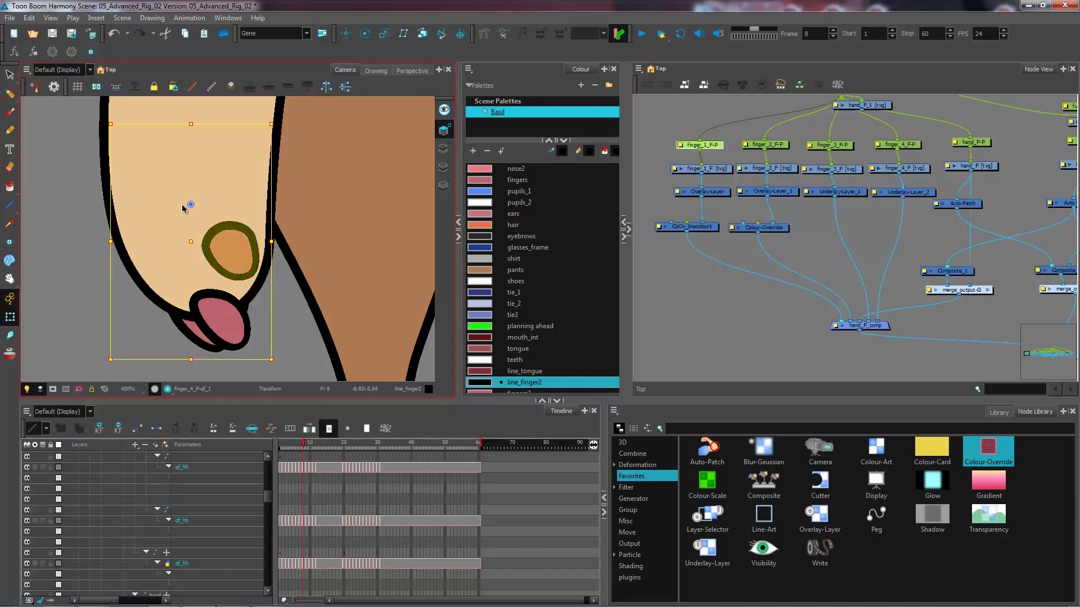
mouse_move(278, 368)
left_mouse_down()
mouse_move(309, 346)
mouse_move(264, 379)
mouse_move(311, 312)
left_mouse_up()
key("ctrl+z")
- Test the finger_2 drawing by rotating it and moving it across the hand's edge, and undo both transformations
left_click(218, 326)
mouse_move(276, 362)
left_mouse_down()
mouse_move(264, 374)
mouse_move(168, 373)
mouse_move(228, 355)
mouse_move(247, 369)
mouse_move(276, 363)
left_mouse_up()
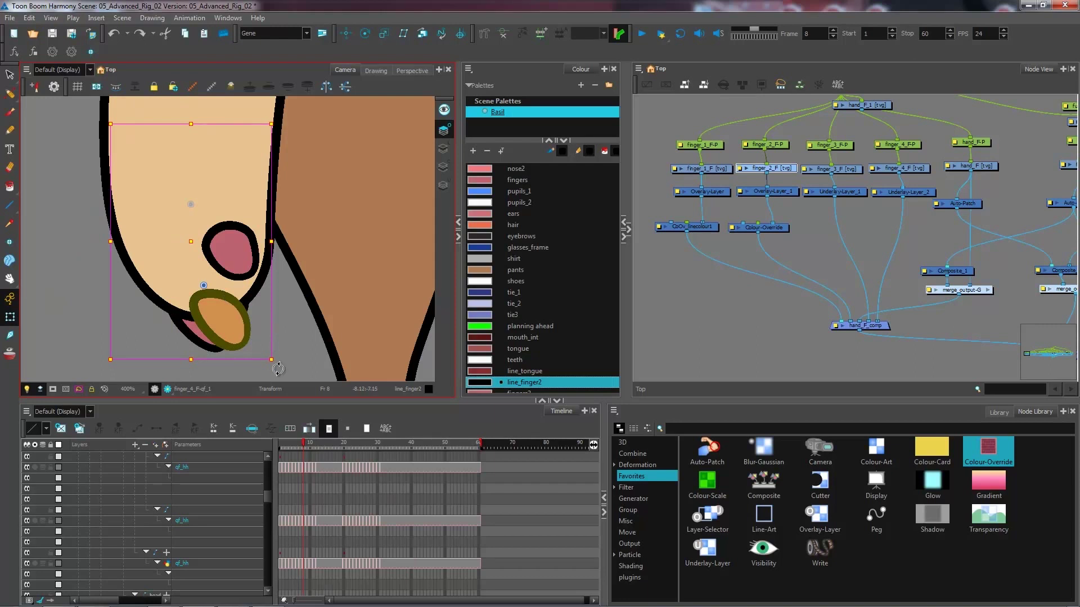
left_click_drag(272, 366, 217, 376)
left_click_drag(202, 324, 162, 310)
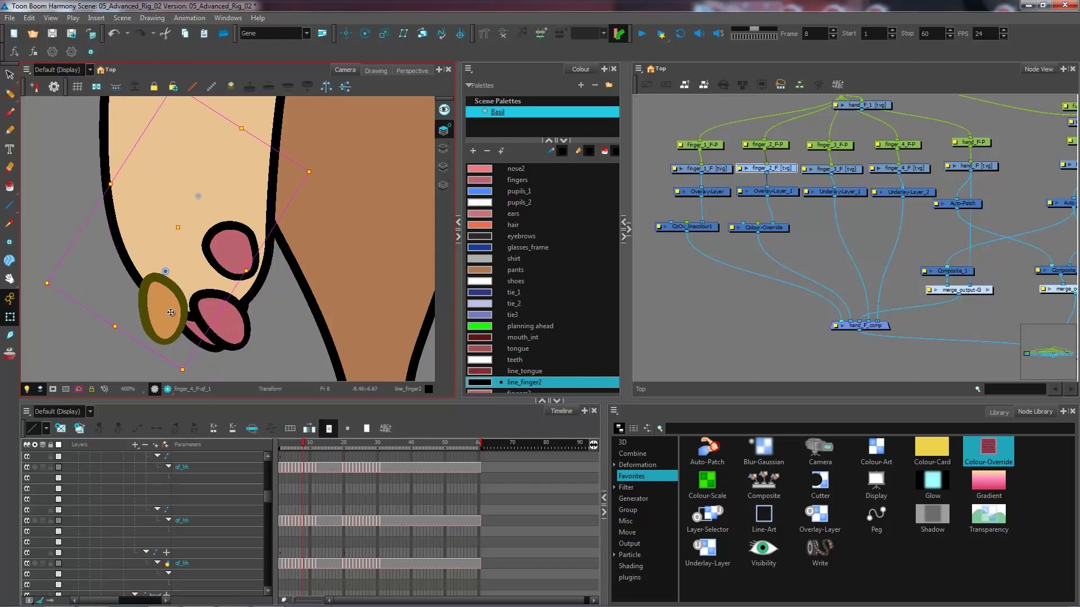
left_click(298, 314)
key("ctrl+z")
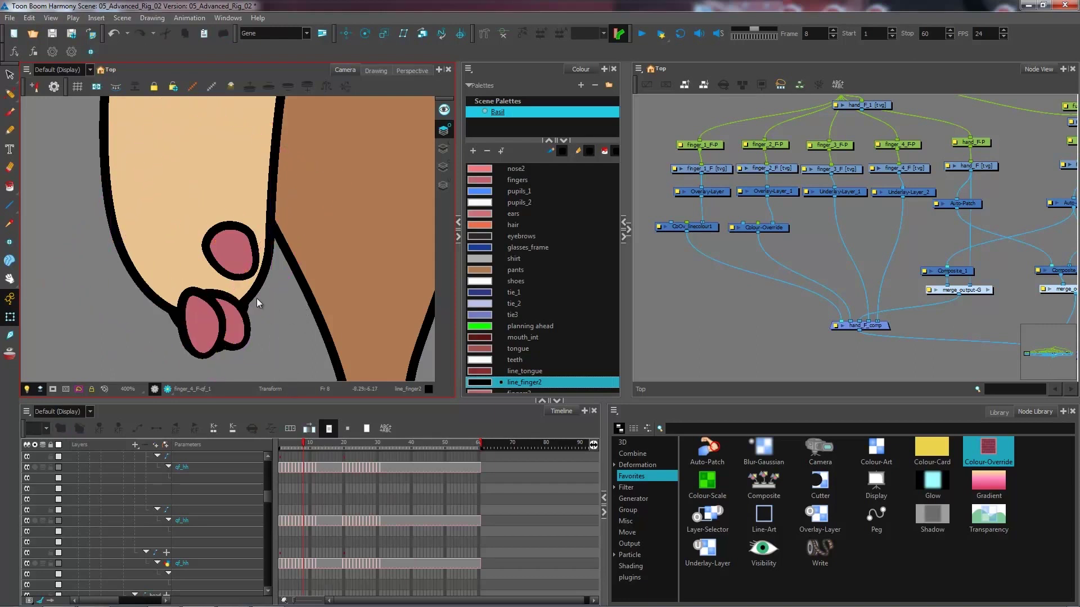
key("ctrl+z")
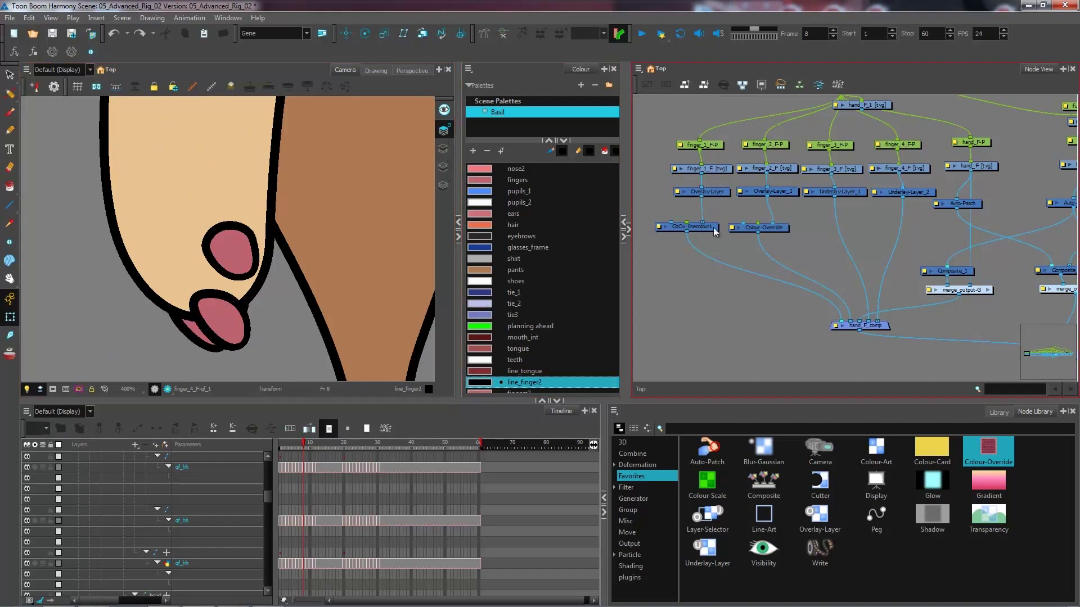
- Examine the hand and the two overlay finger drawings, with the drawing substitution preview displayed
left_click(722, 194)
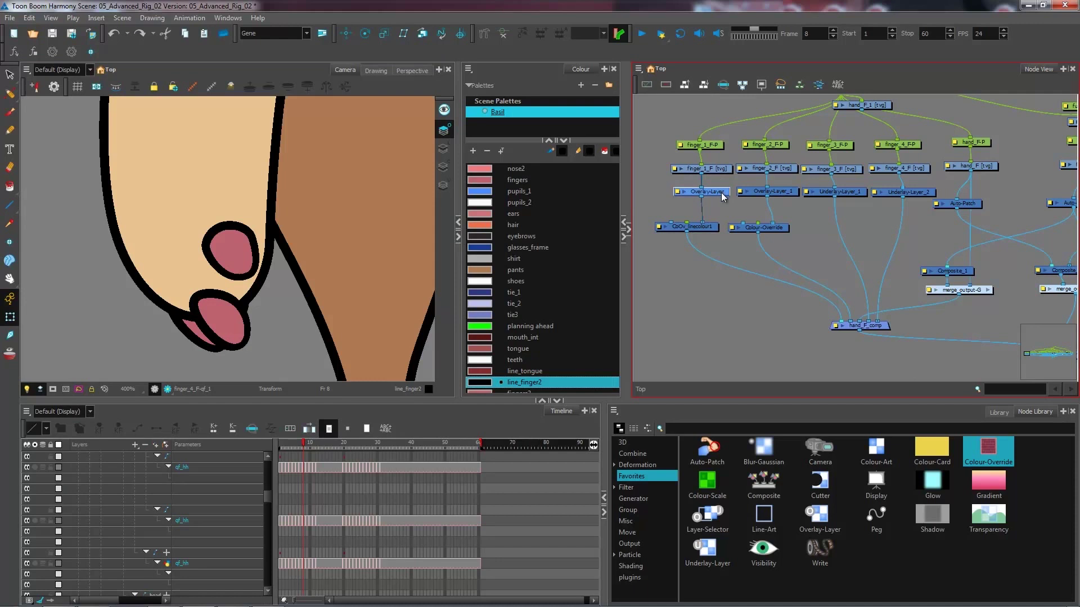
left_click(799, 215)
left_click_drag(797, 235, 767, 234)
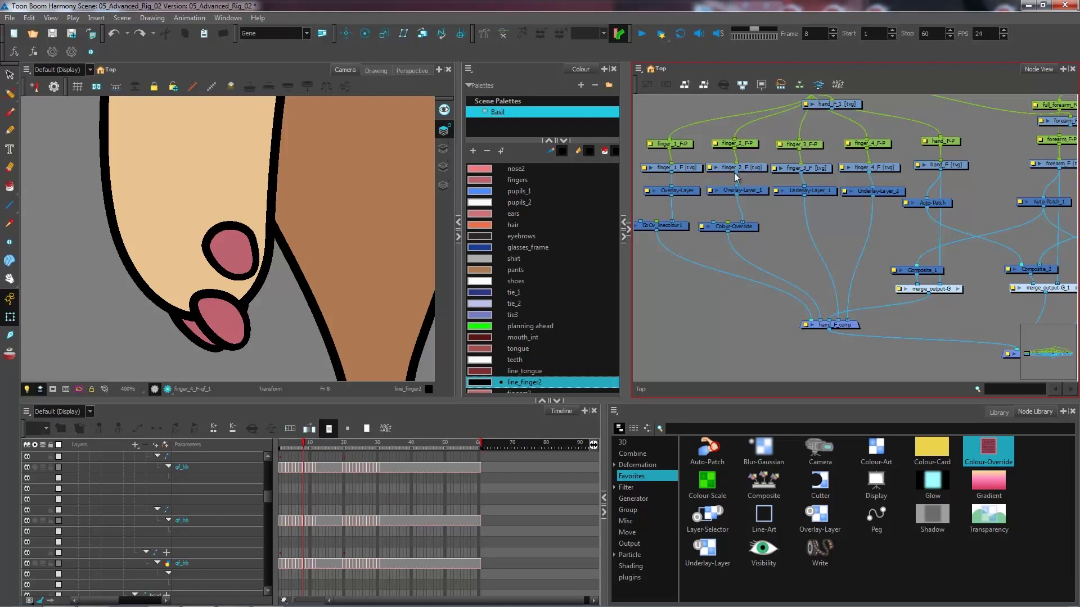
left_click(953, 167)
left_click(1000, 413)
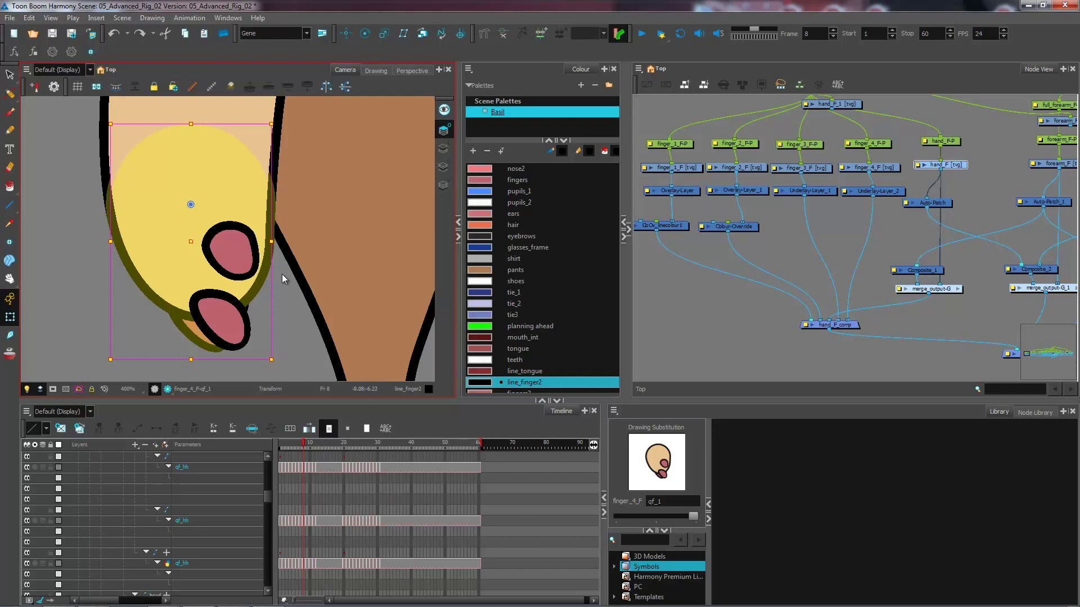
left_click(237, 252)
left_click(9, 75)
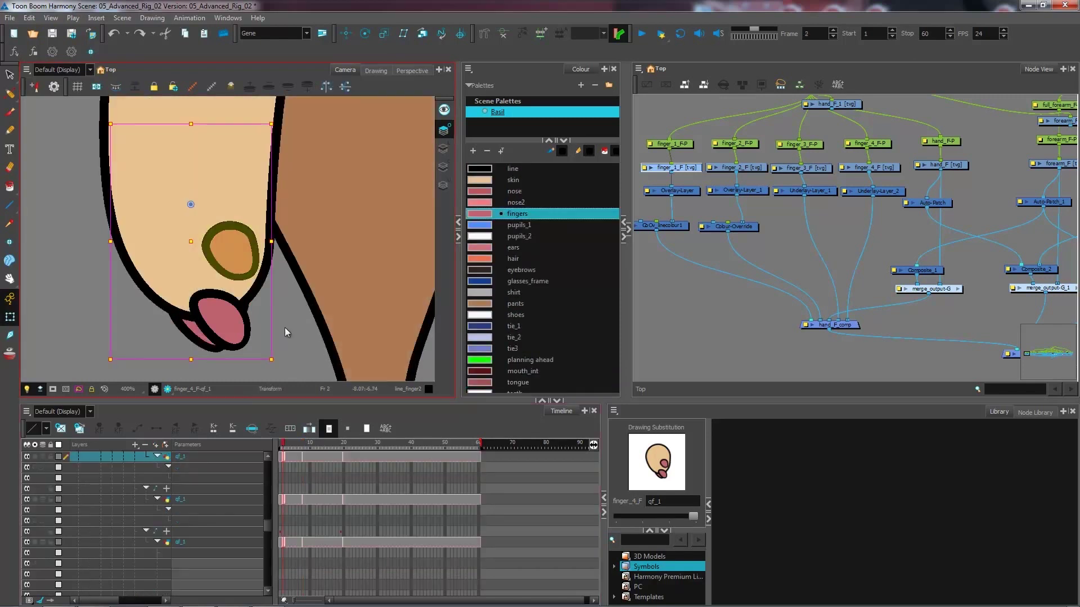
left_click(231, 325)
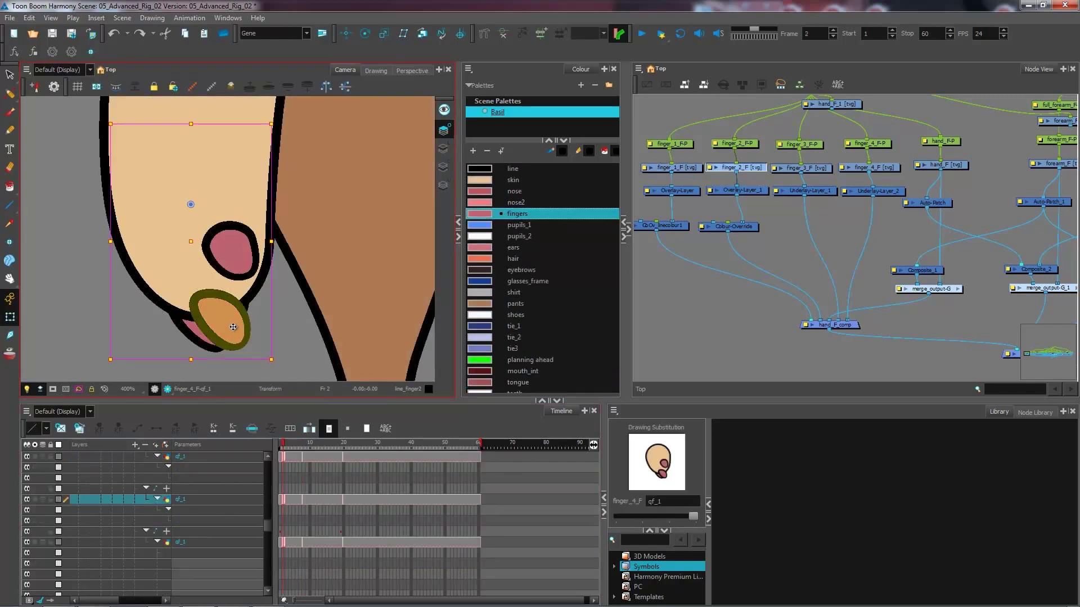
- In the finger_3 drawing's underlay art, move the second finger outline clear of the first one
left_click(10, 73)
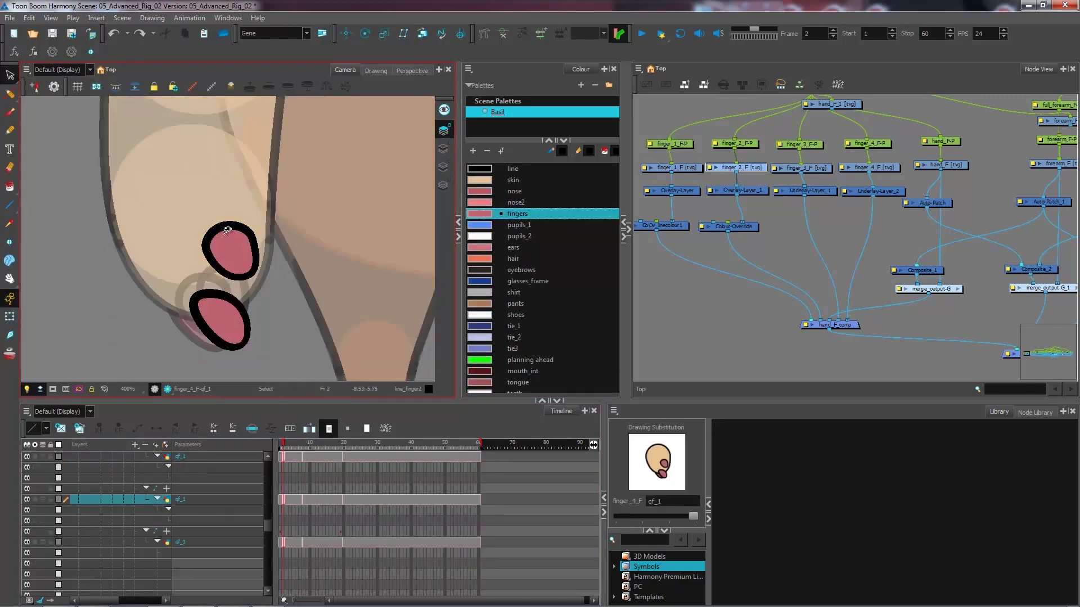
left_click(741, 190)
left_click(819, 167)
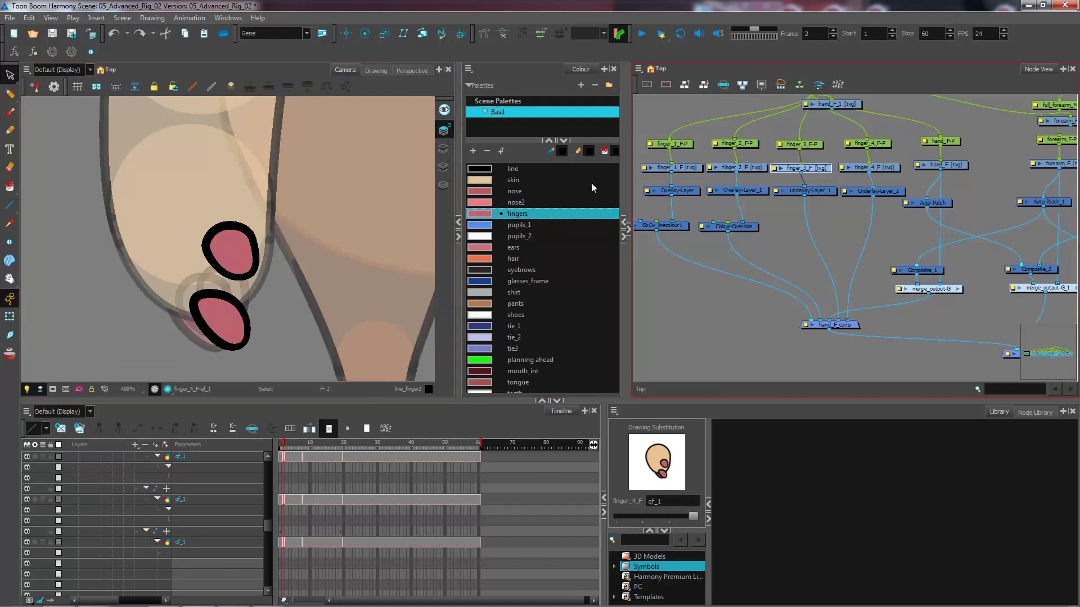
left_click(444, 186)
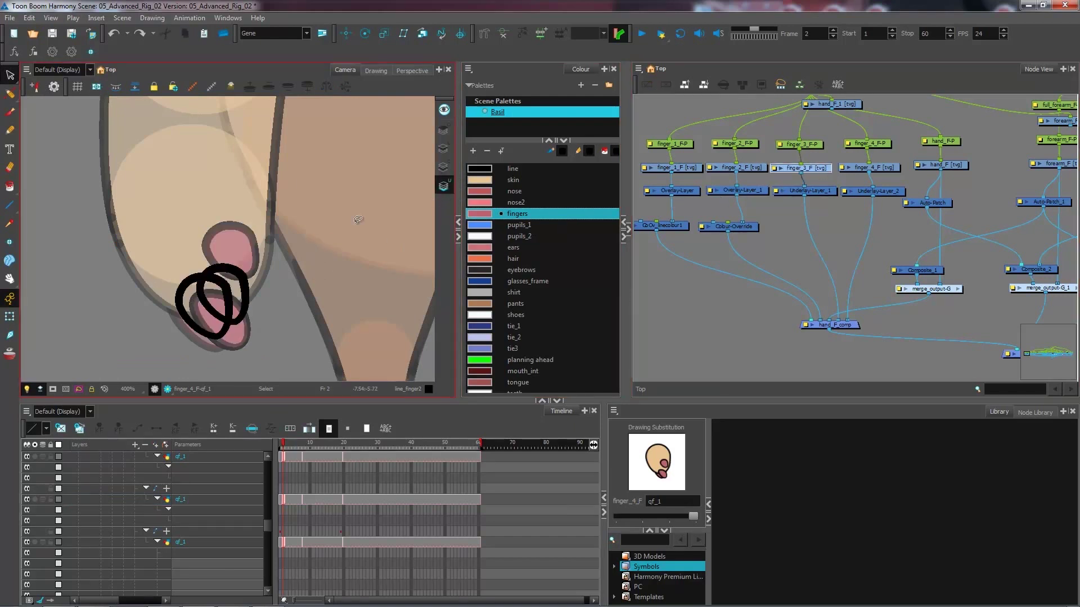
scroll(278, 285, "up", 1)
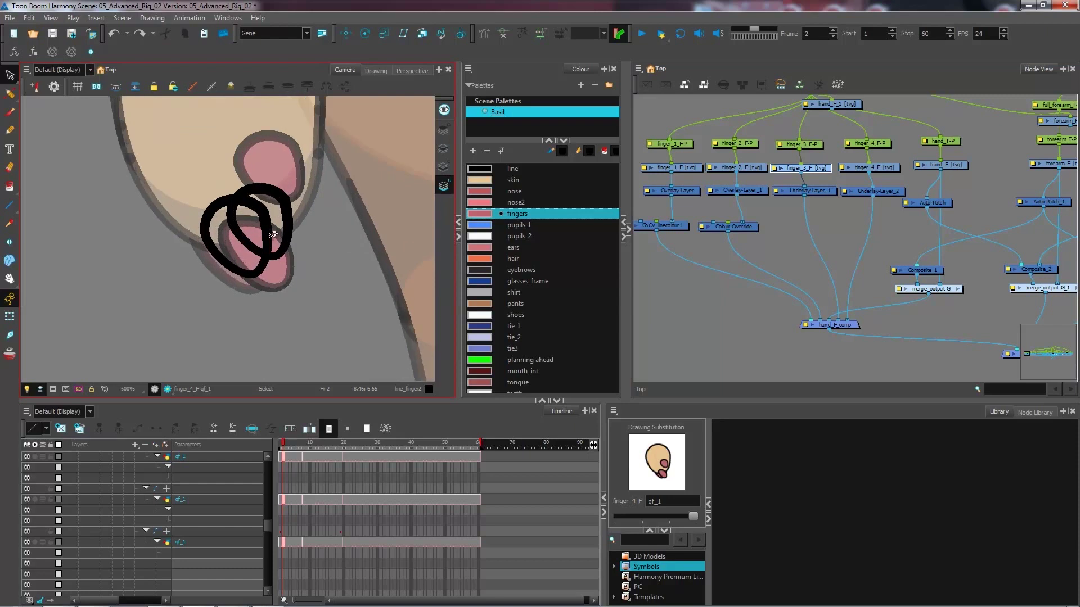
left_click_drag(275, 215, 356, 233)
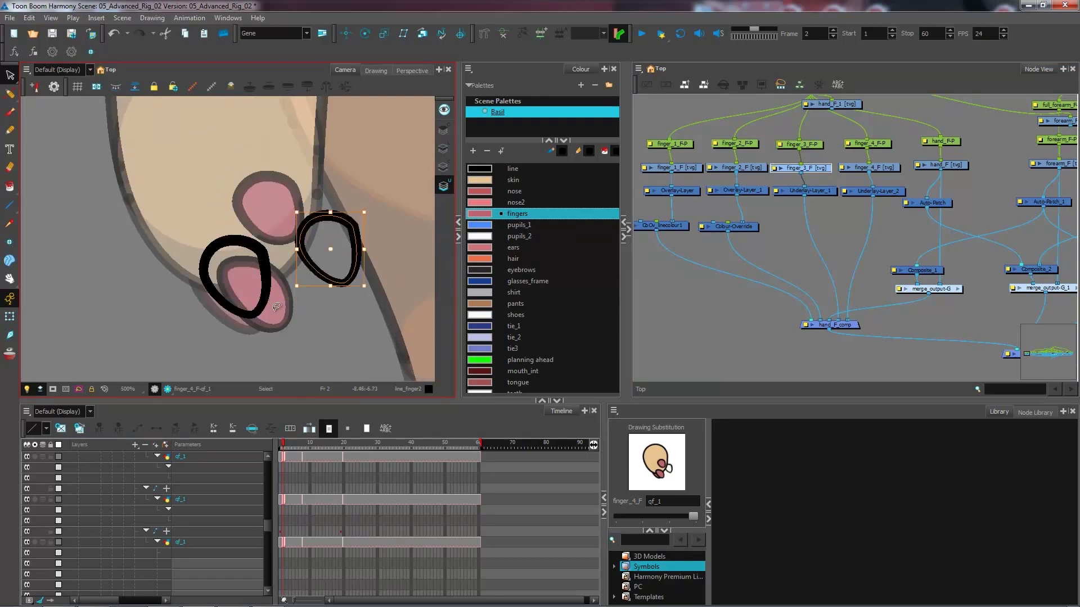
- Paint the inside of the first underlay finger outline with Basil's fingers colour
left_click(9, 186)
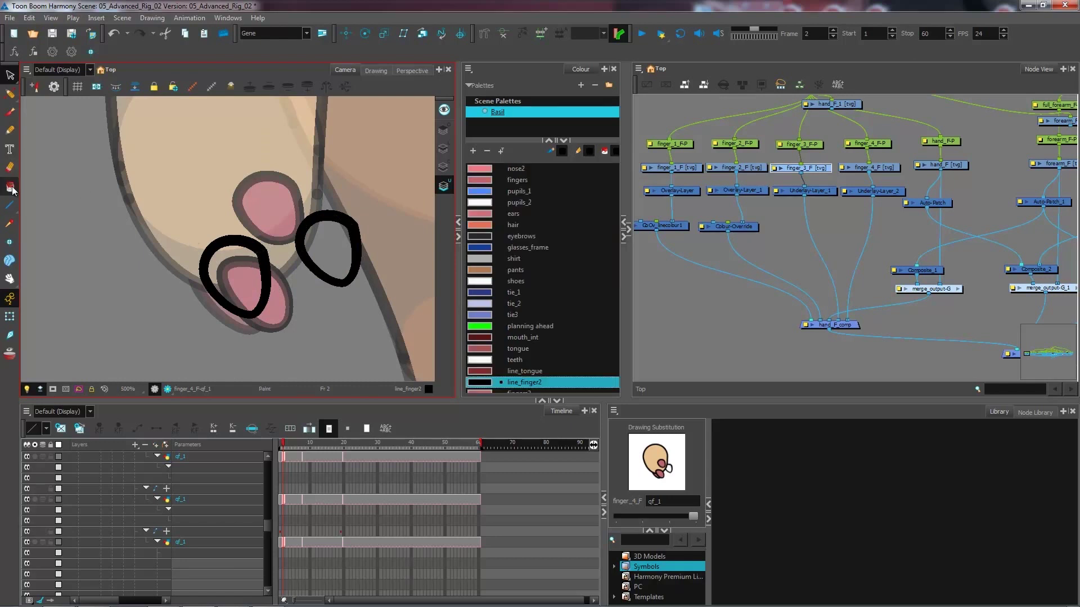
scroll(549, 270, "up", 1)
left_click(512, 213)
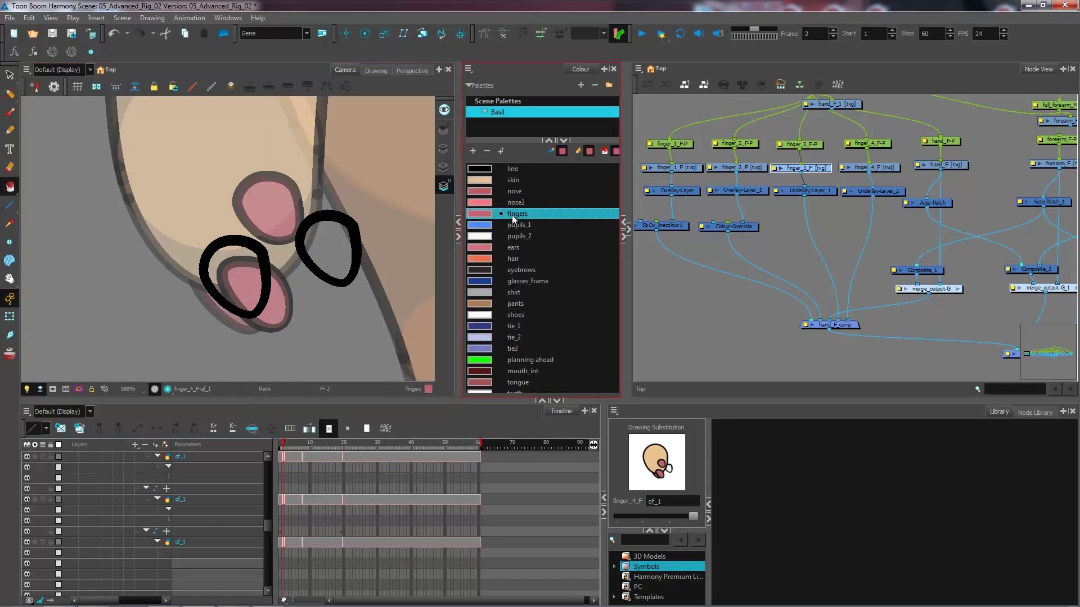
left_click(224, 272)
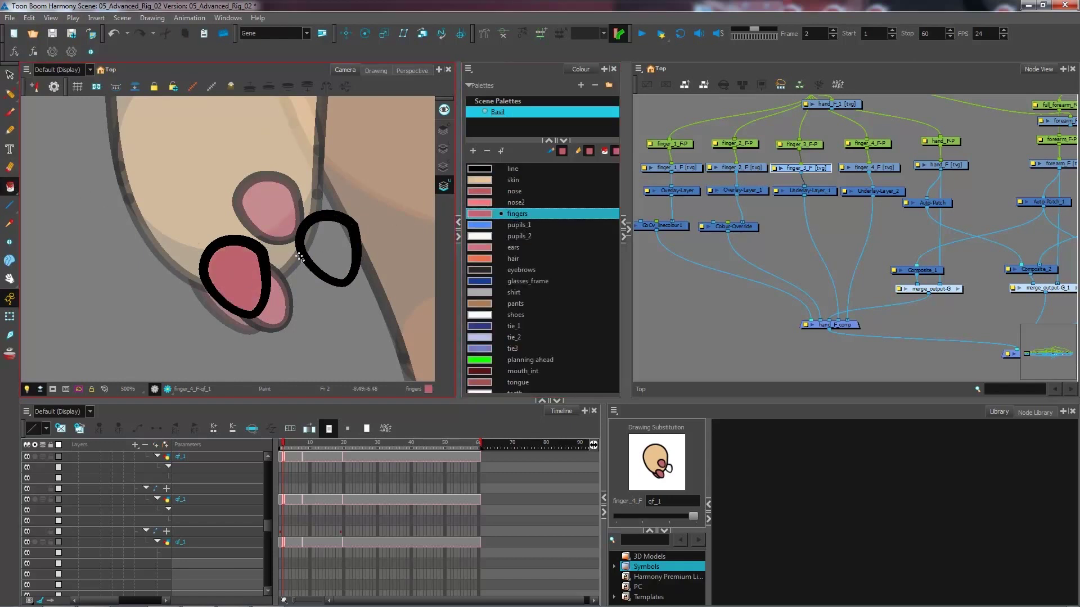
- Paint the separated second underlay finger's inside with Basil's fingers2 colour
left_click(506, 168)
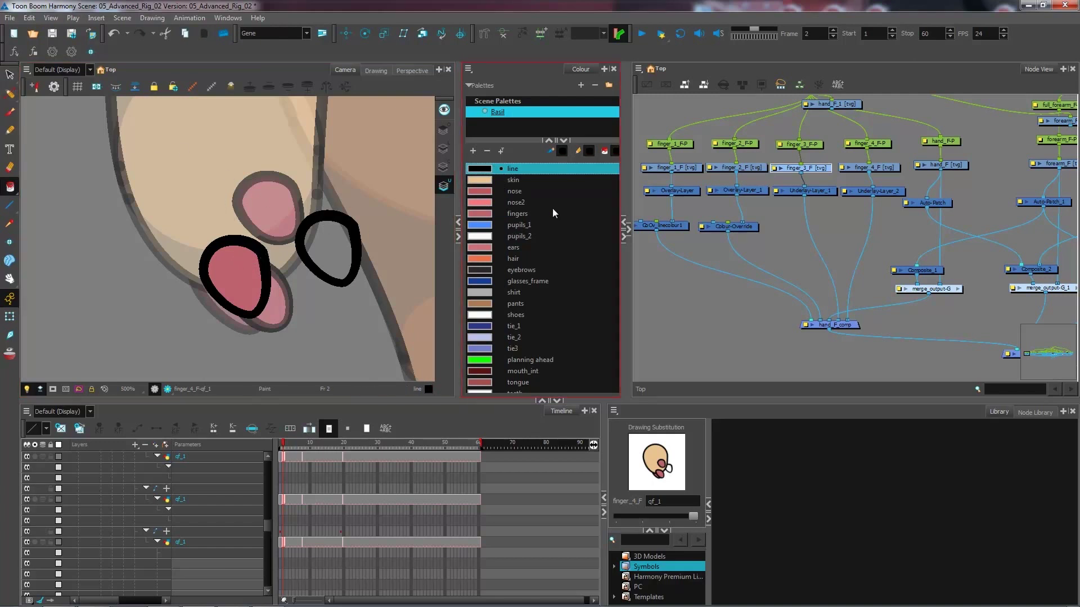
scroll(562, 282, "down", 2)
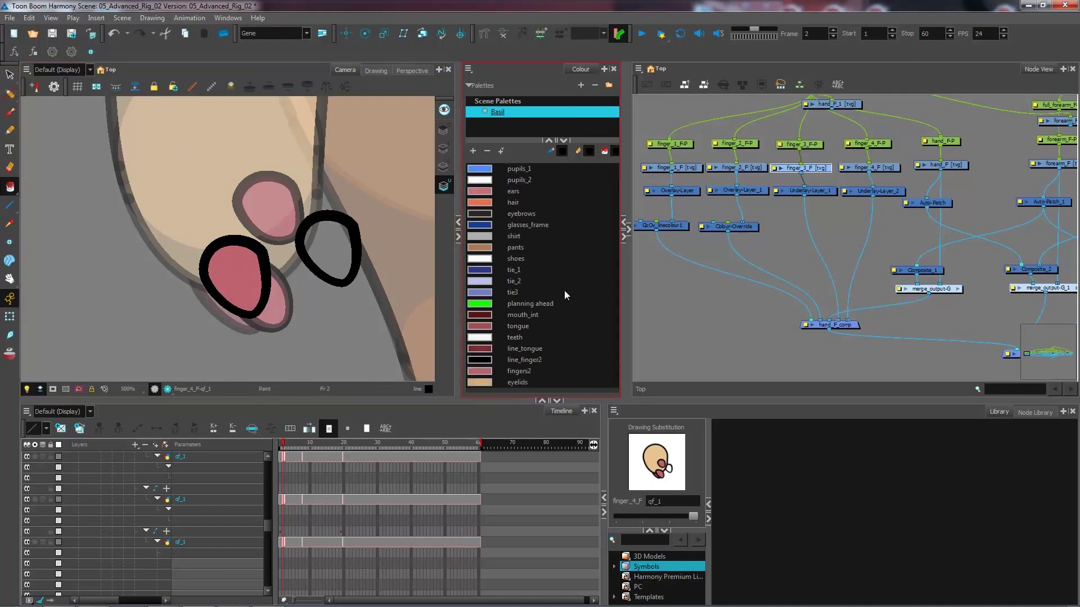
left_click(516, 356)
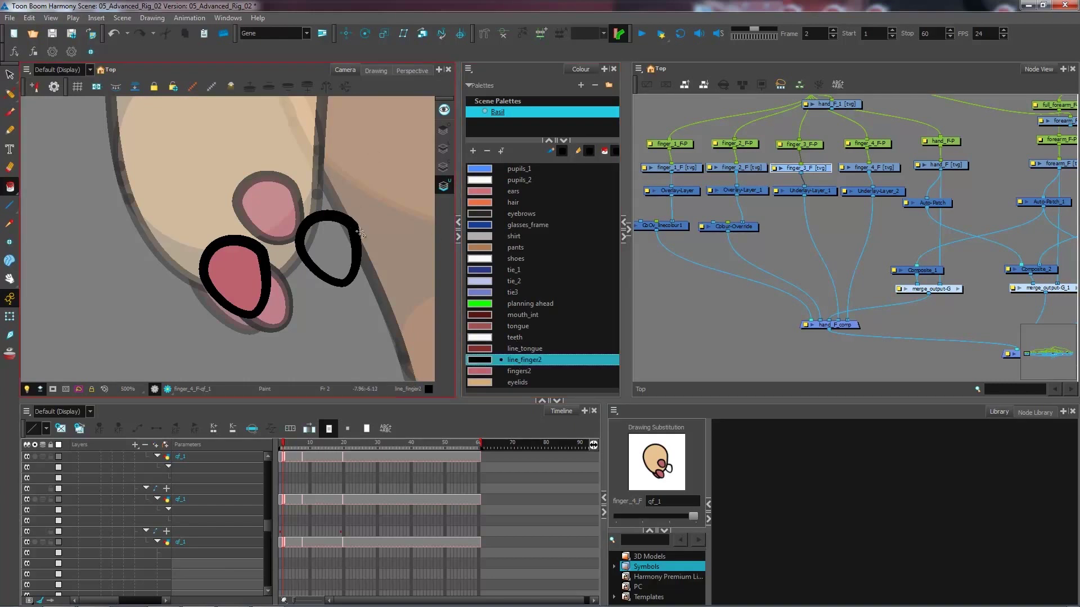
left_click(519, 371)
left_click(329, 246)
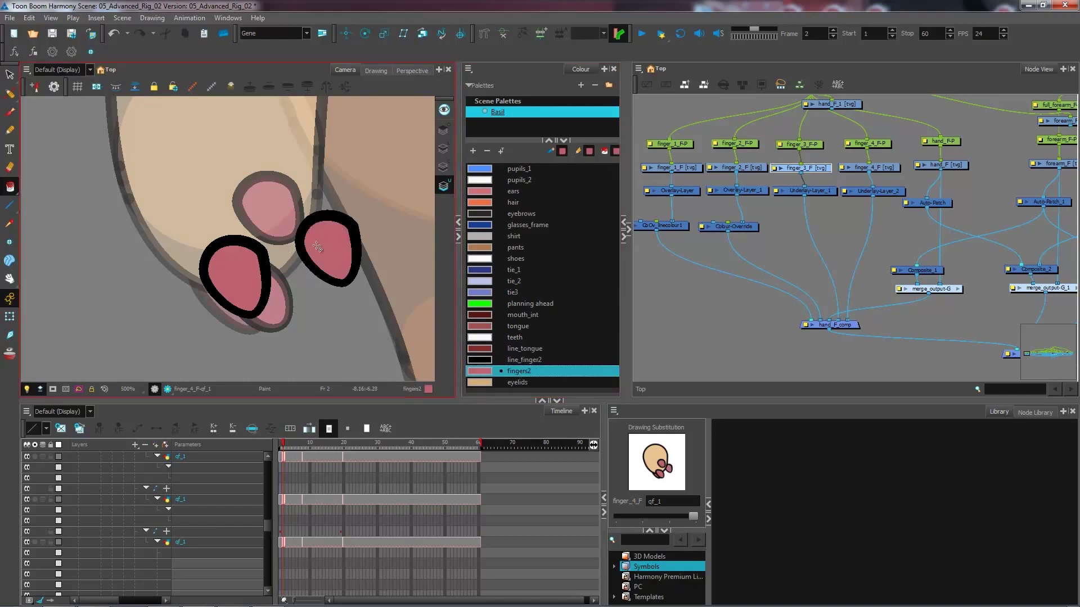
- Select the whole second underlay finger and move it back over the first, returning to the Transform tool
key("alt+s")
left_click(517, 371)
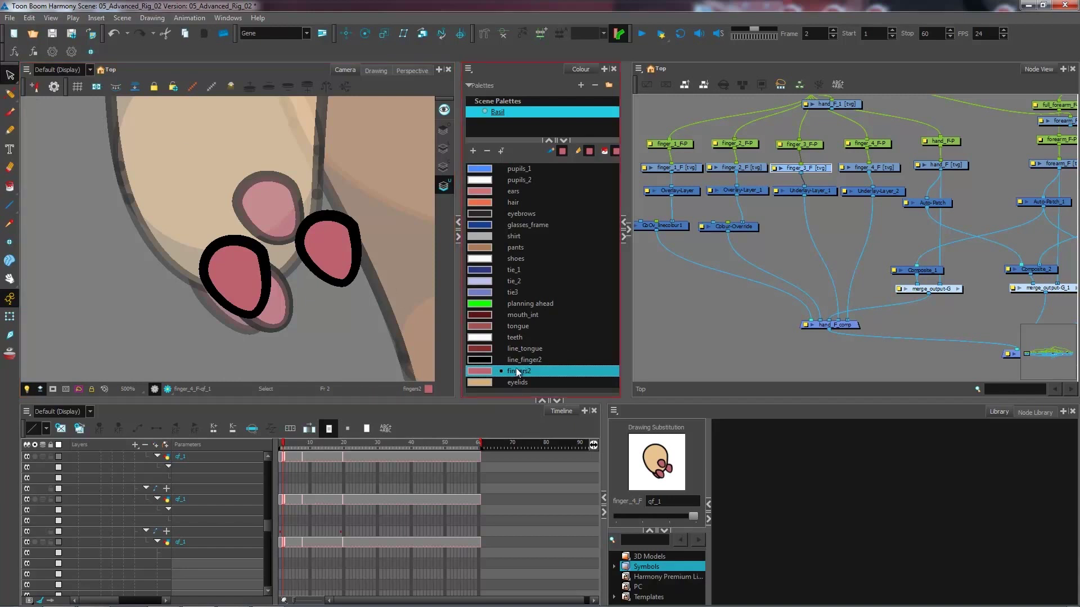
mouse_move(366, 192)
left_mouse_down()
mouse_move(332, 183)
mouse_move(368, 306)
mouse_move(367, 283)
left_mouse_up()
left_click_drag(343, 242, 266, 265)
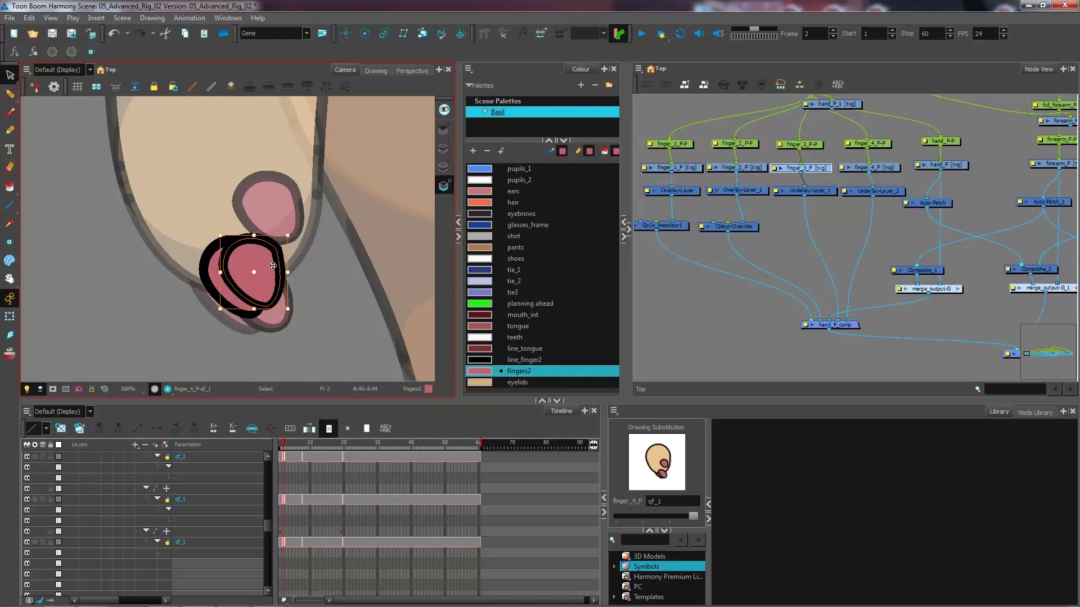
left_click(9, 317)
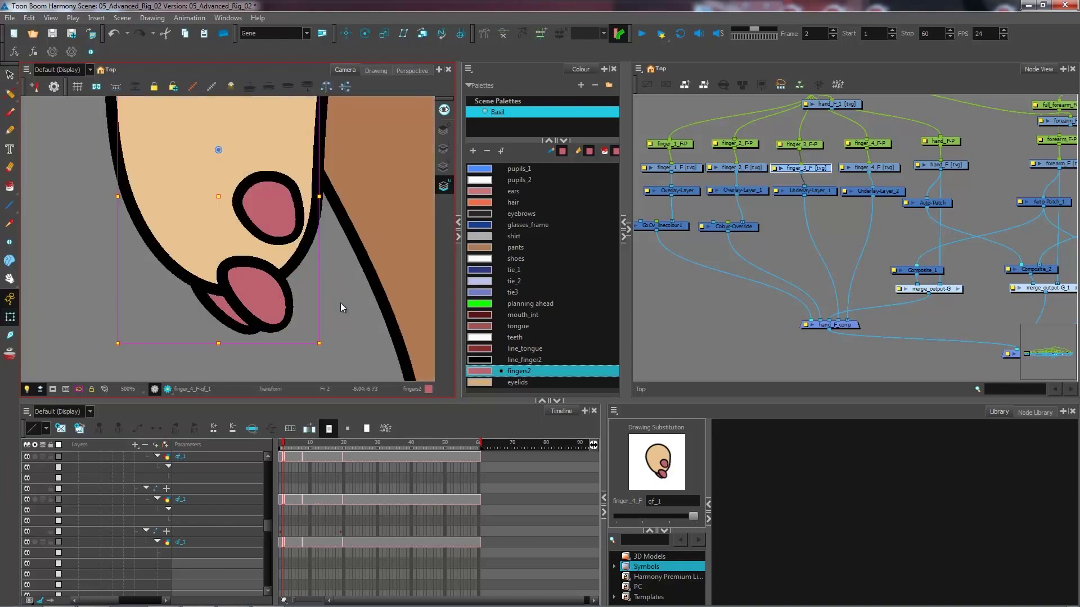
left_click(796, 217)
key("ctrl+z")
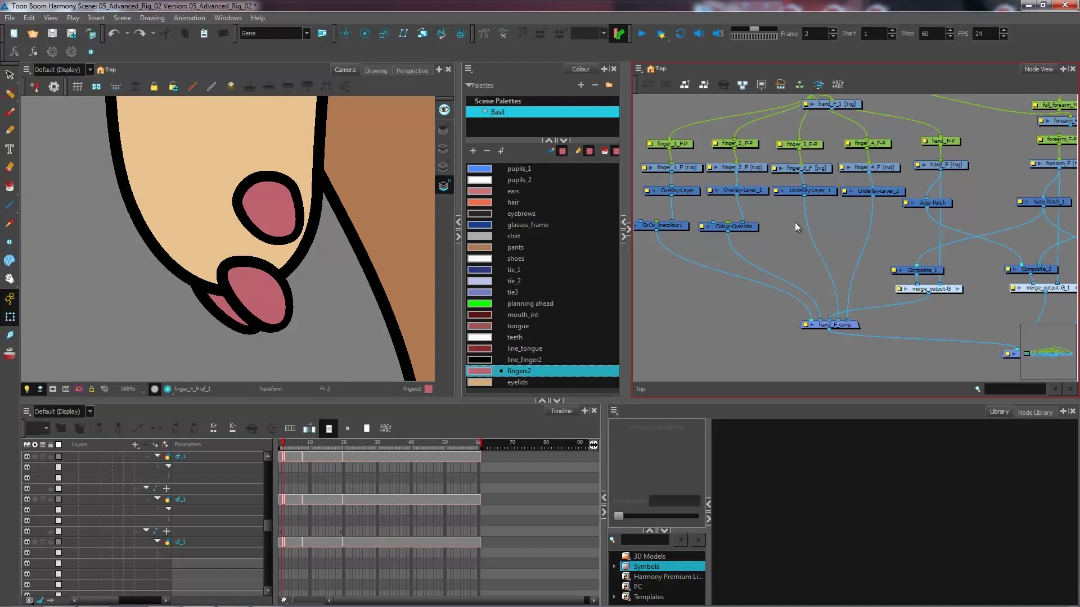
left_click(1034, 412)
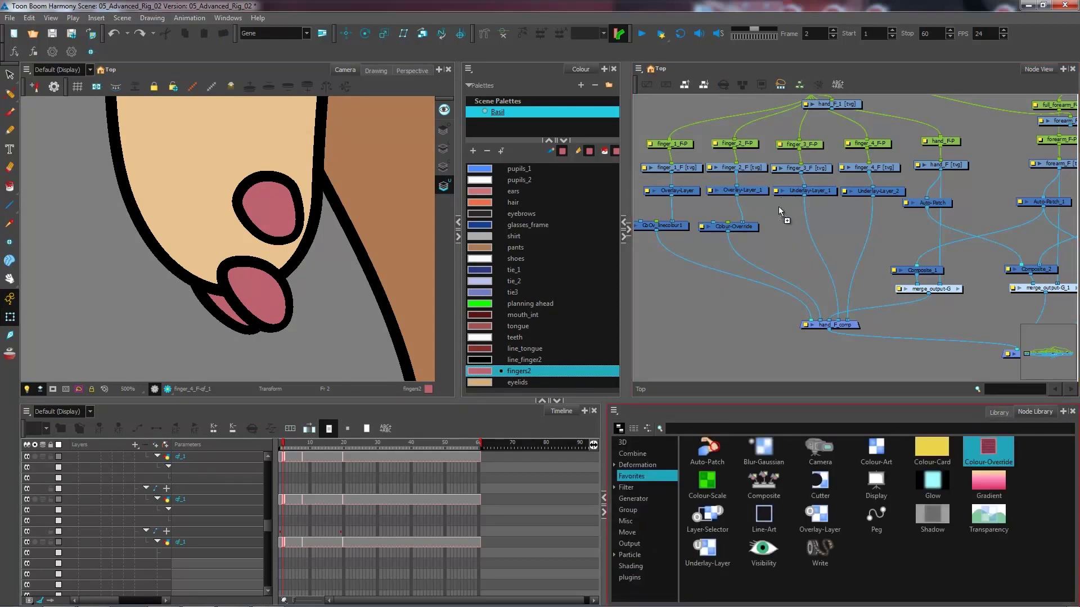
left_click_drag(786, 225, 788, 225)
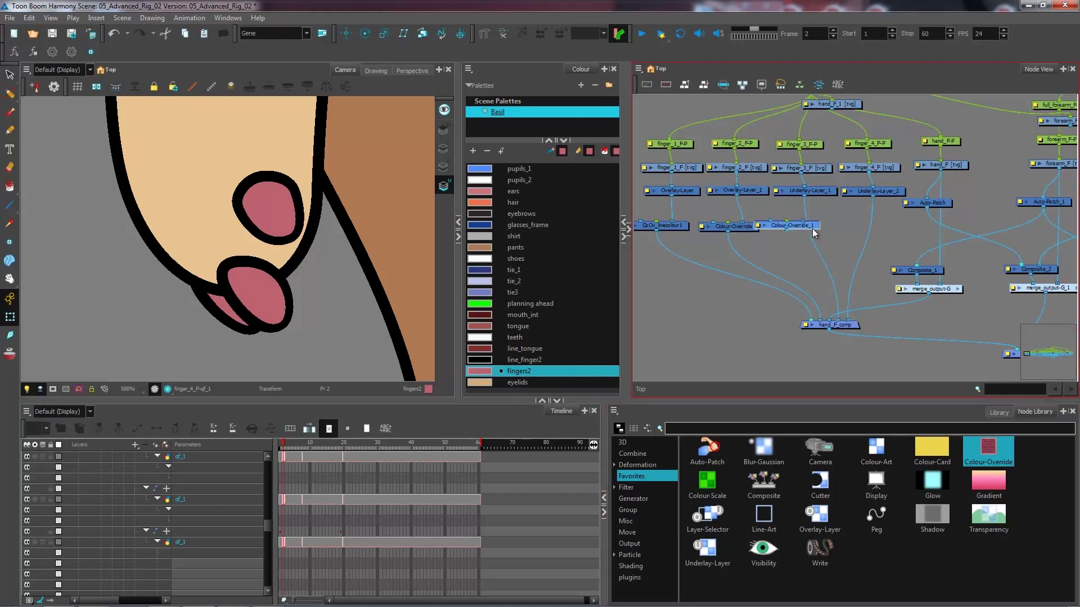
key("ctrl+z")
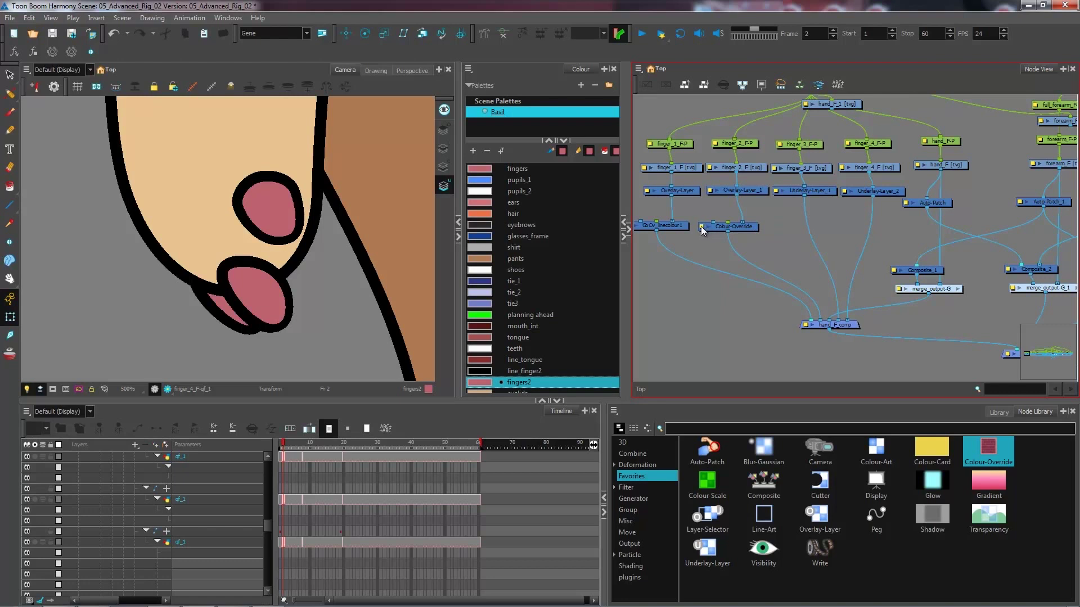
- Rename the Colour-Override node below Overlay-Layer_1 as CoOv_linecolour2 and close its properties
left_click(701, 228)
left_click_drag(410, 244, 311, 238)
type("CoOv_linecol")
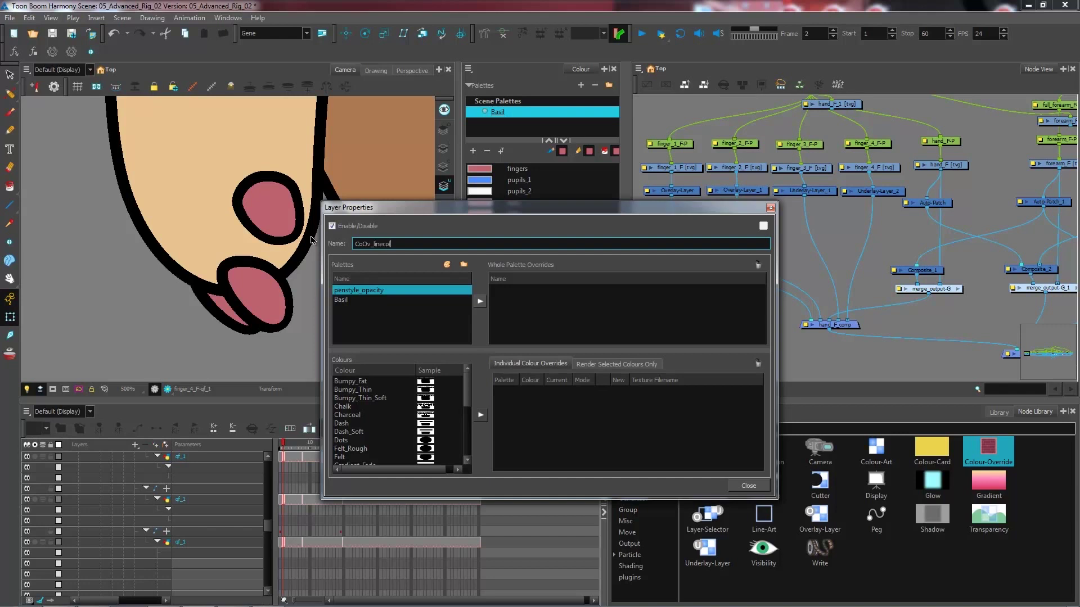
type("our2")
key("Return")
left_click(770, 208)
- Duplicate both Colour-Override nodes and insert the copies between Underlay-Layer_1, Underlay-Layer_2 and the hand composite
left_click(680, 227)
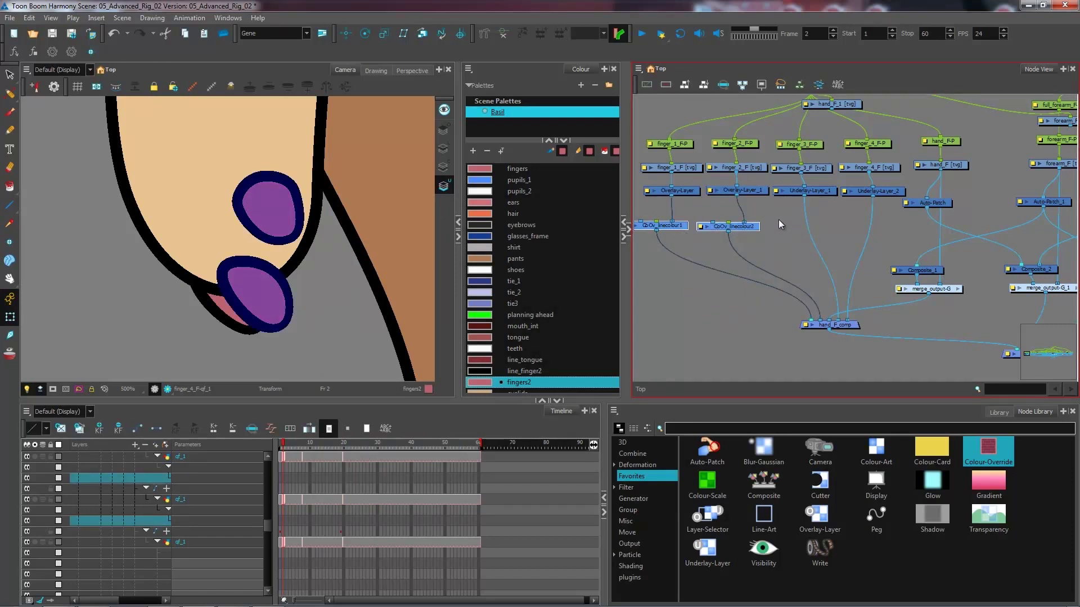
key("ctrl+v")
mouse_move(839, 231)
left_mouse_down()
mouse_move(809, 228)
mouse_move(829, 229)
left_mouse_up()
left_click_drag(909, 231, 899, 231)
left_click(848, 257)
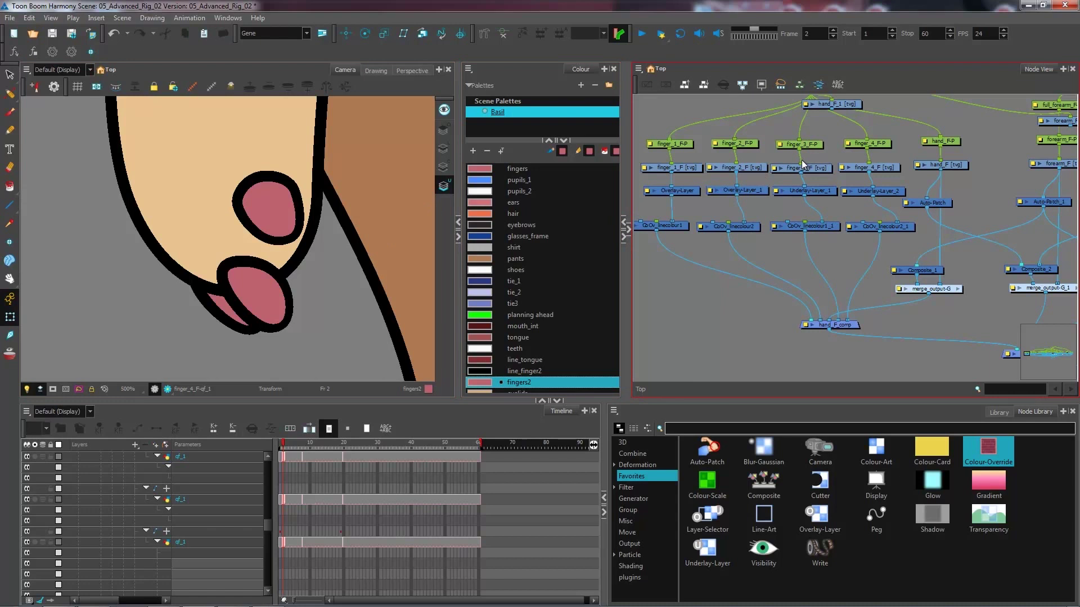
- Try moving the finger_3 and finger_4 pegs away from the hand, undoing each move
left_click(814, 148)
mouse_move(218, 196)
left_mouse_down()
mouse_move(79, 223)
mouse_move(138, 232)
mouse_move(120, 222)
left_mouse_up()
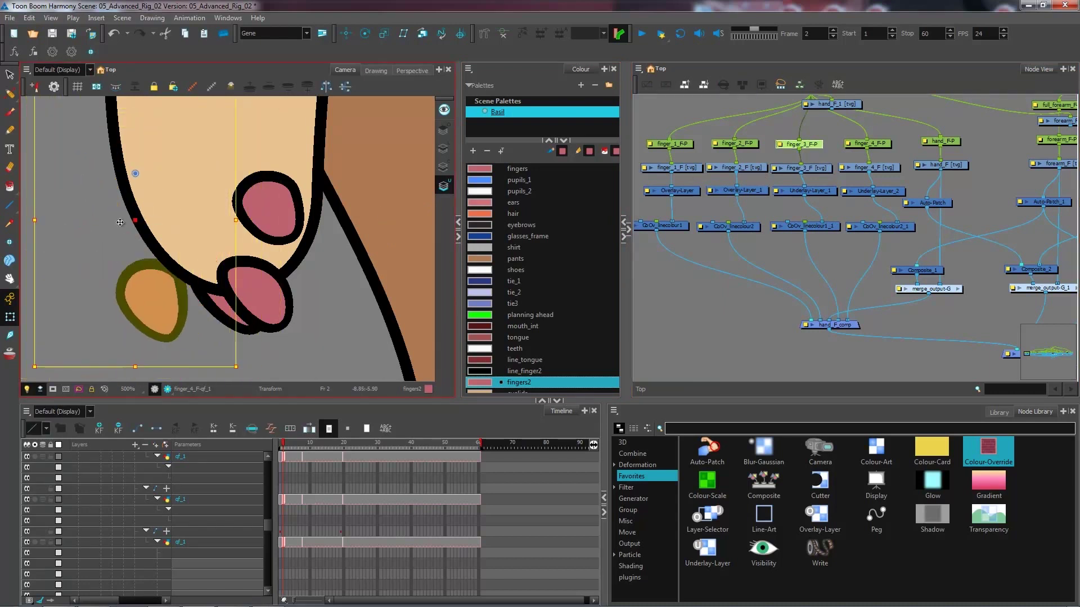
key("ctrl+z")
left_click(877, 144)
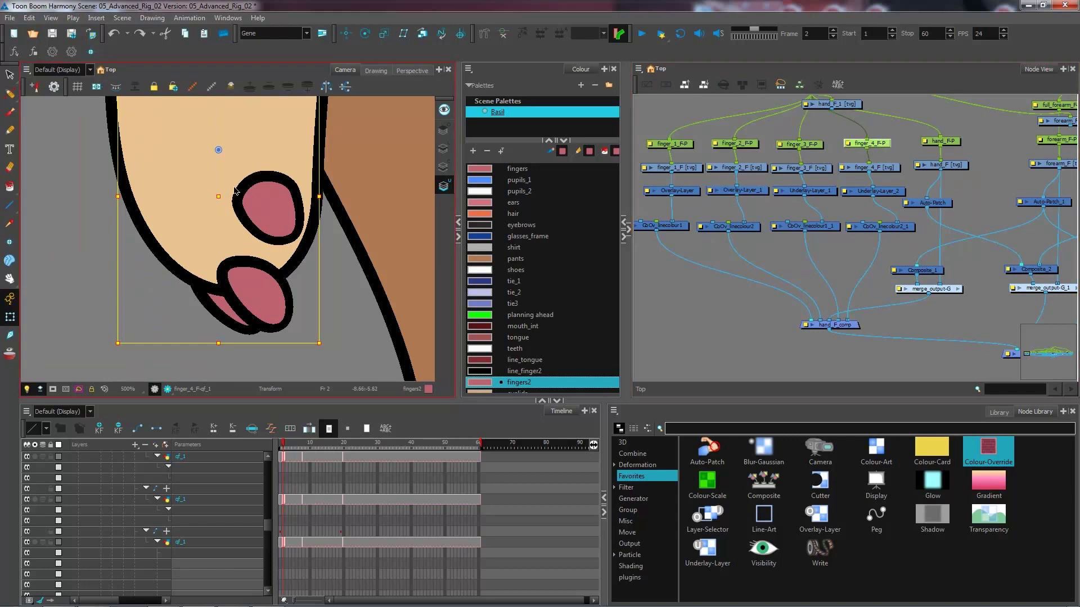
mouse_move(218, 197)
left_mouse_down()
mouse_move(119, 245)
mouse_move(146, 248)
left_mouse_up()
key("ctrl+z")
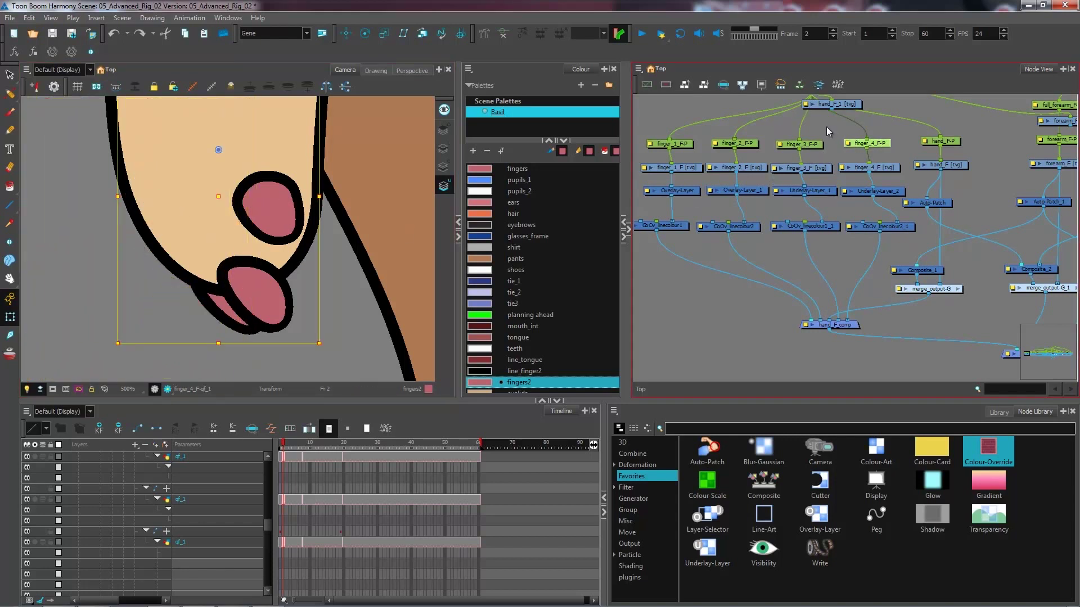
left_click(828, 133)
- Remove the leftover finger outlines from the hand drawing's line art, leaving only the hand's own outline
left_click(178, 220)
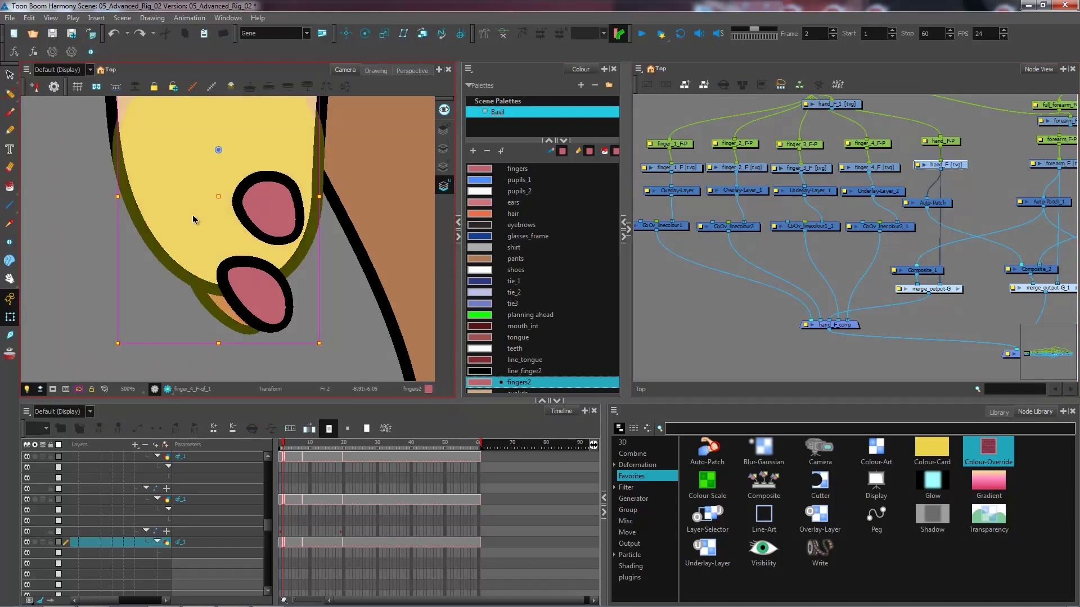
left_click(10, 75)
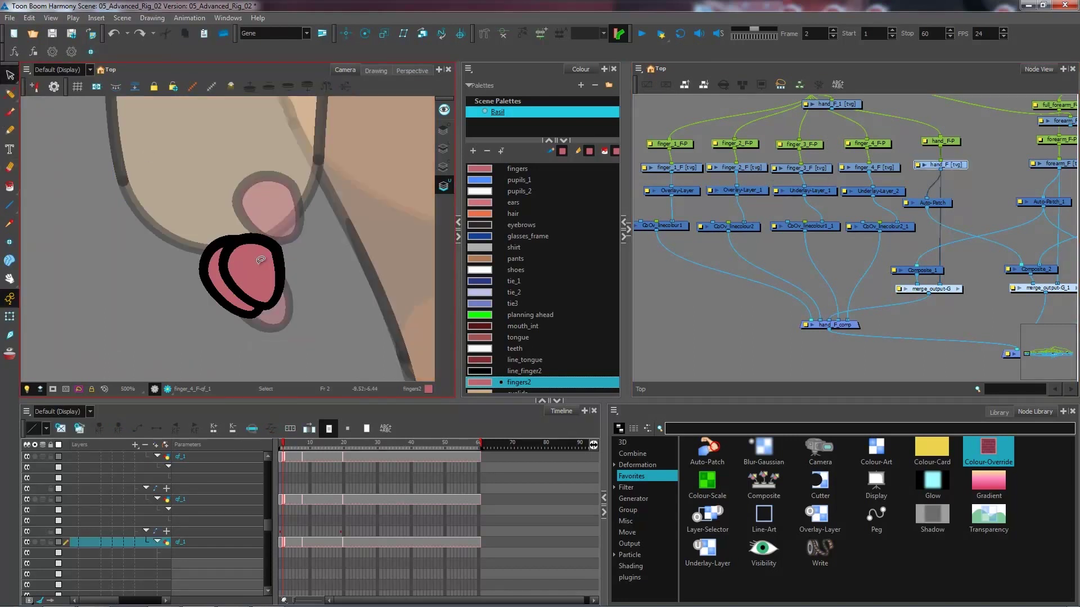
left_click(443, 148)
left_click_drag(271, 167, 240, 242)
key("Delete")
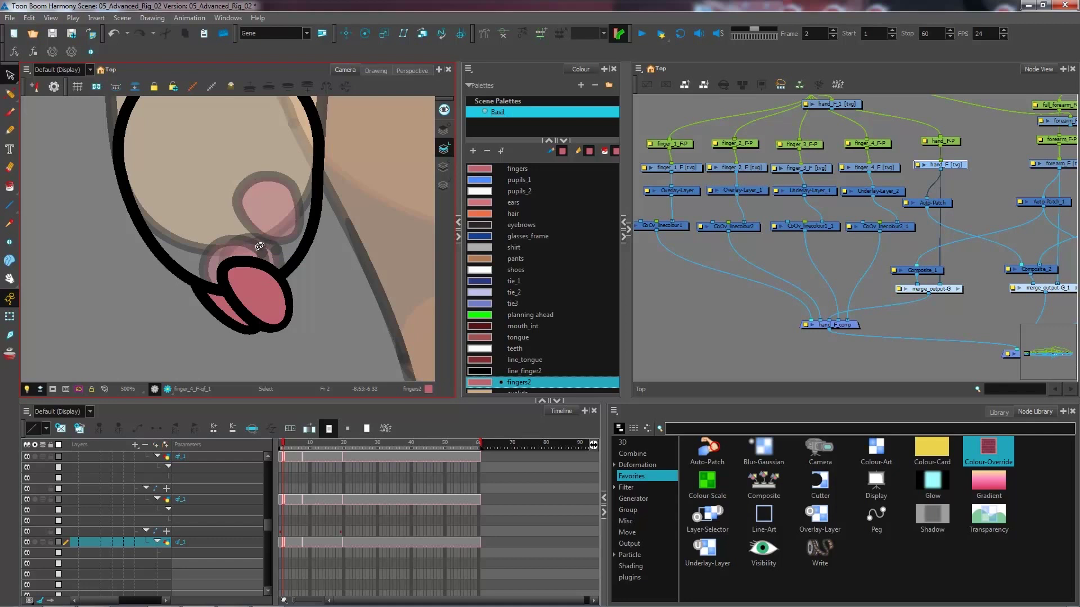
key("2")
left_click_drag(261, 297, 263, 245)
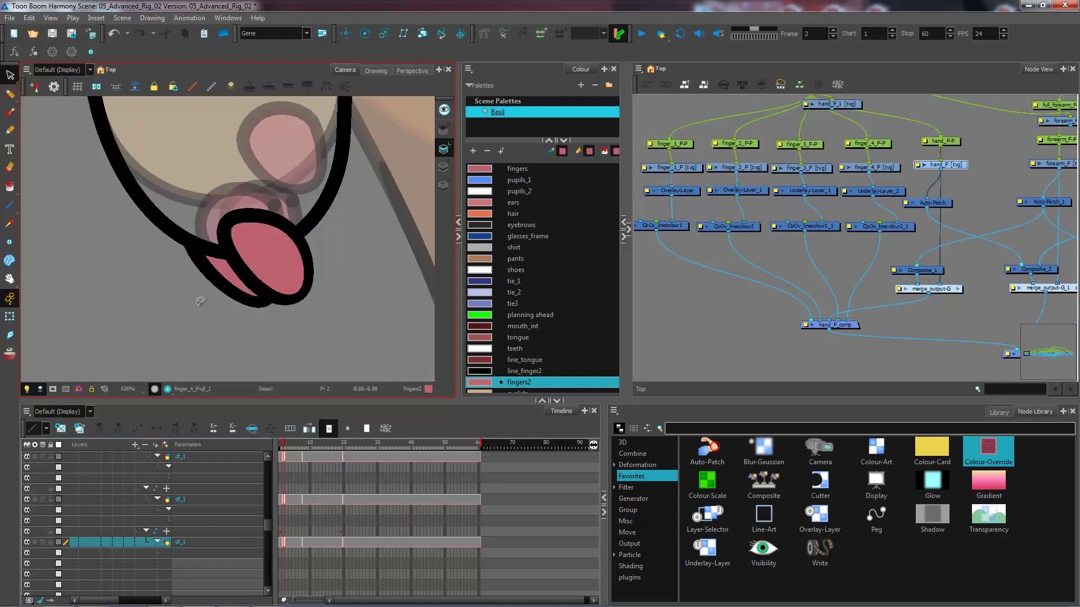
left_click_drag(223, 275, 225, 273)
key("Delete")
left_click_drag(299, 305, 268, 212)
- Close the gap in the hand outline with the Contour Editor by joining its open end to the opposite end
left_click(11, 95)
left_click(11, 95)
left_click(42, 91)
left_click(225, 254)
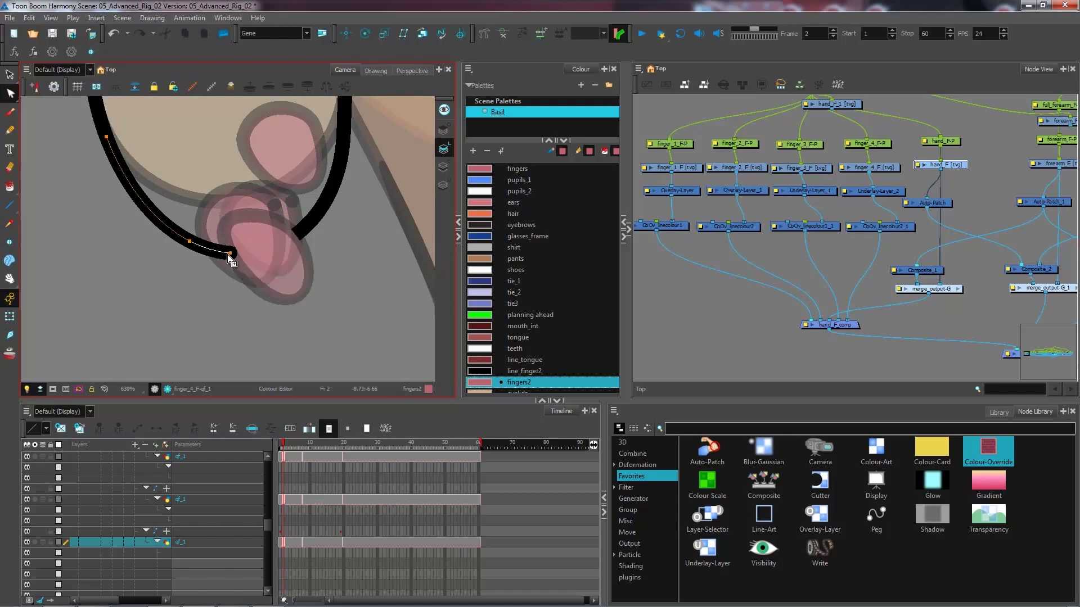
mouse_move(225, 256)
left_mouse_down()
mouse_move(306, 243)
mouse_move(296, 235)
left_mouse_up()
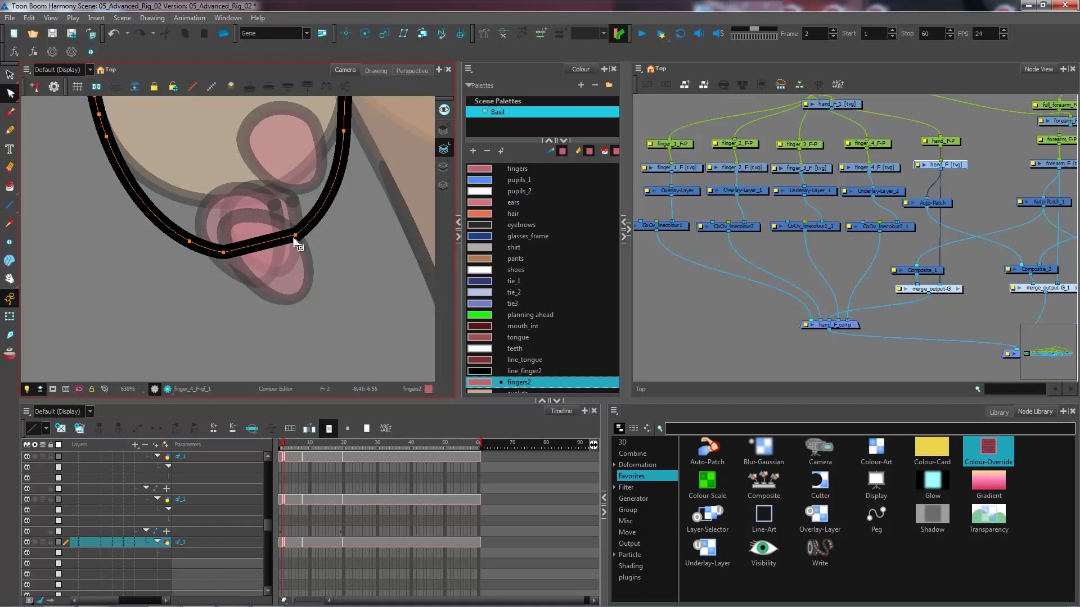
- Reshape the joined section at the hand outline's lower edge into a smooth rounded curve
key("2")
key("2")
left_click(362, 231)
mouse_move(273, 268)
left_mouse_down()
mouse_move(253, 277)
mouse_move(341, 291)
mouse_move(365, 277)
left_mouse_up()
key("2")
key("2")
left_click(381, 254)
key("1")
key("1")
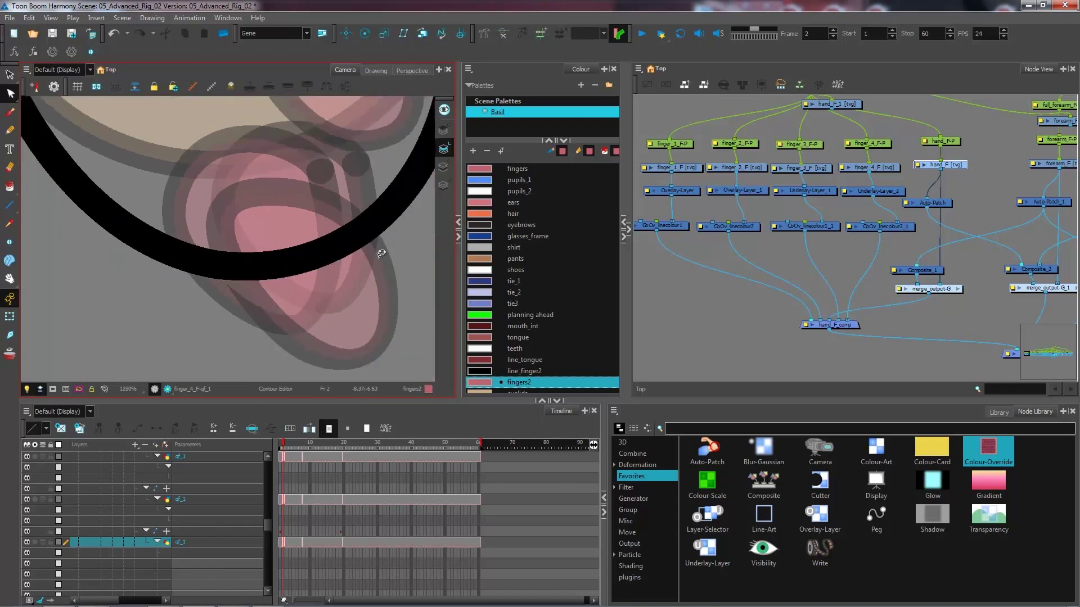
key("1")
key("1")
key("1")
key("1")
key("1")
key("1")
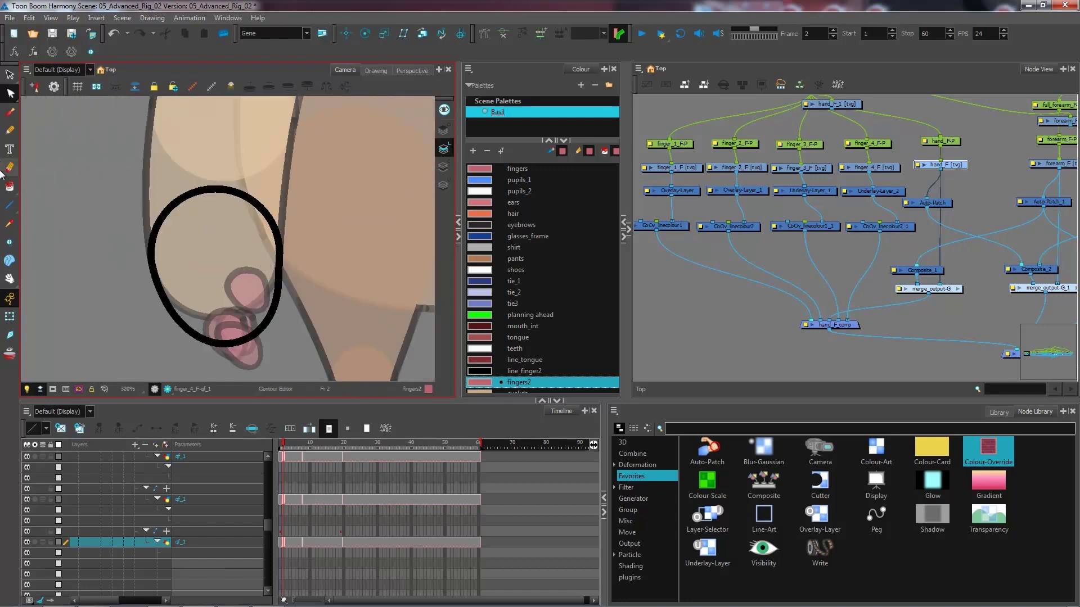
- Fill the closed hand outline with Basil's skin colour and cut that fill out of the line art
left_click(10, 186)
scroll(501, 338, "down", 1)
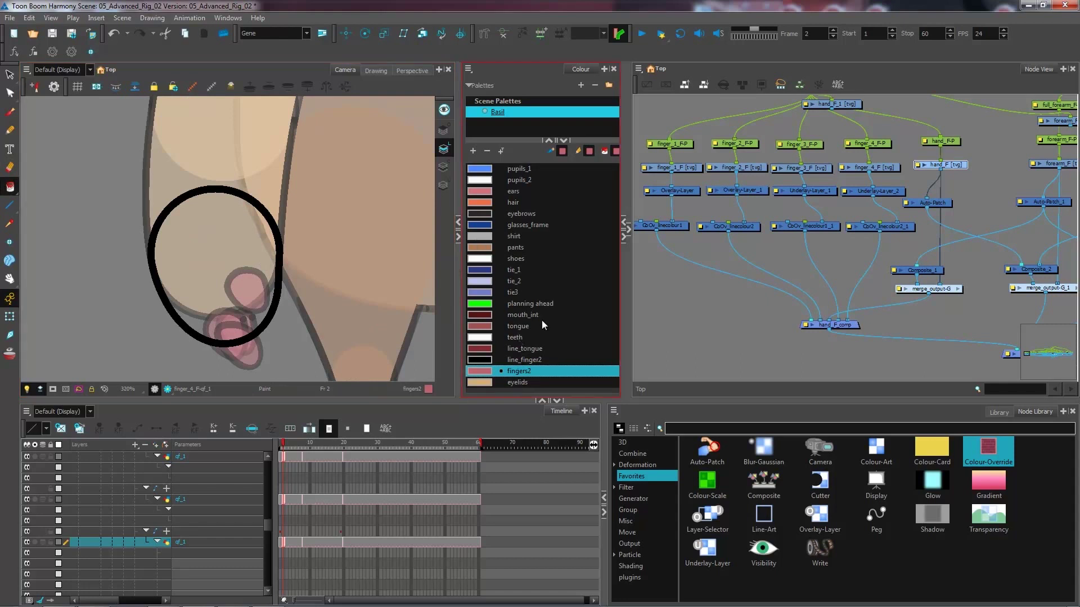
scroll(543, 303, "up", 5)
left_click(513, 180)
left_click(211, 253)
key("alt+s")
left_click(211, 265)
key("Delete")
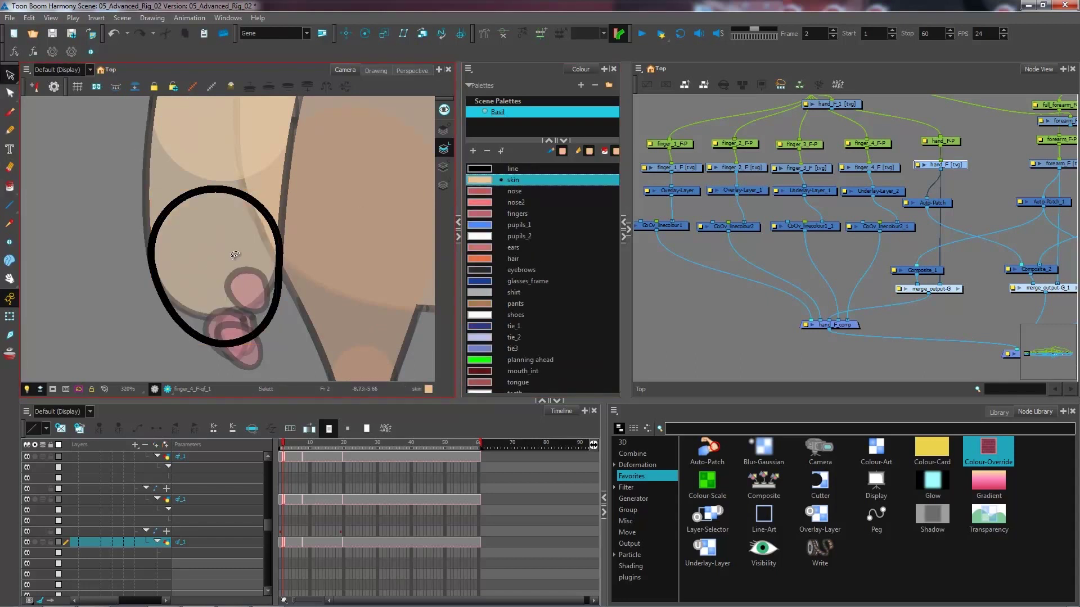
- Replace the hand's old colour-art fill with the cut skin shape and return to the Transform tool
left_click(443, 167)
left_click(258, 311)
key("ctrl+x")
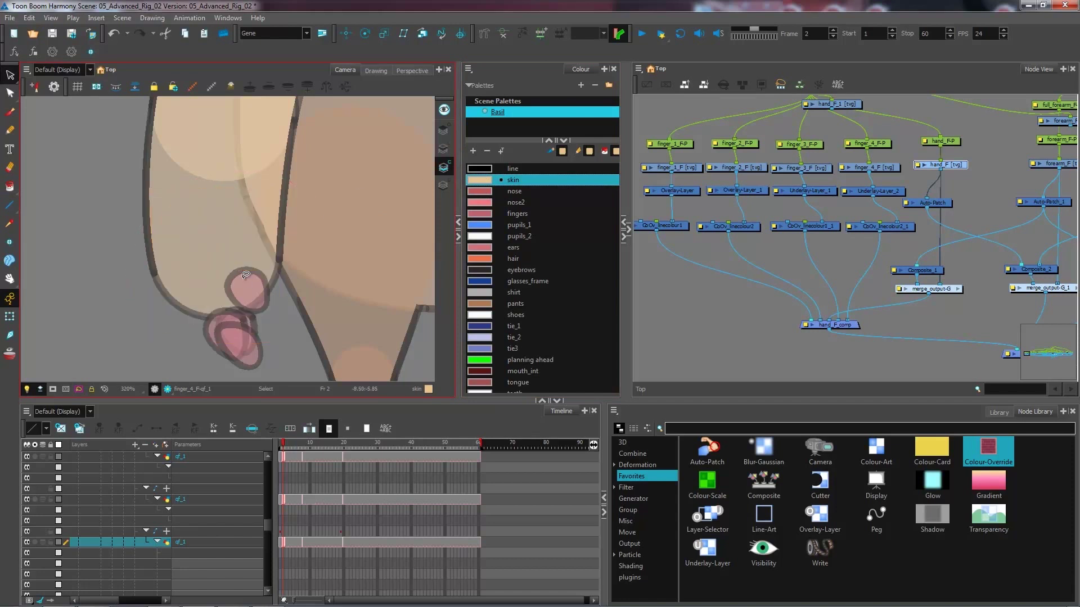
key("ctrl+v")
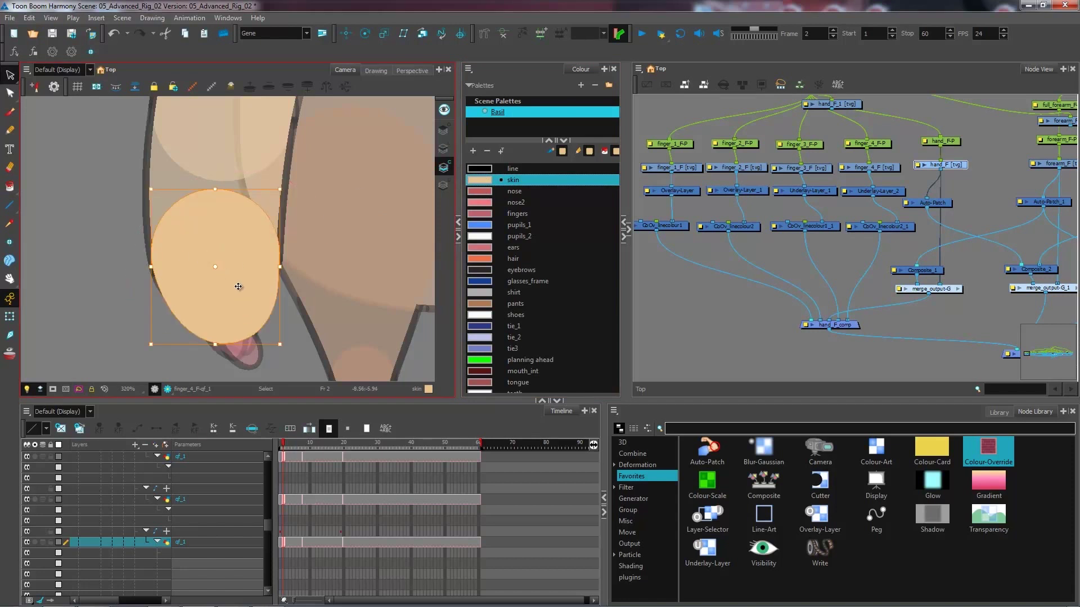
left_click(9, 317)
left_click(96, 269)
- Rotate the finger_3 and finger_4 pegs so both underlay fingers fan out past the hand's edge
key("1")
key("space")
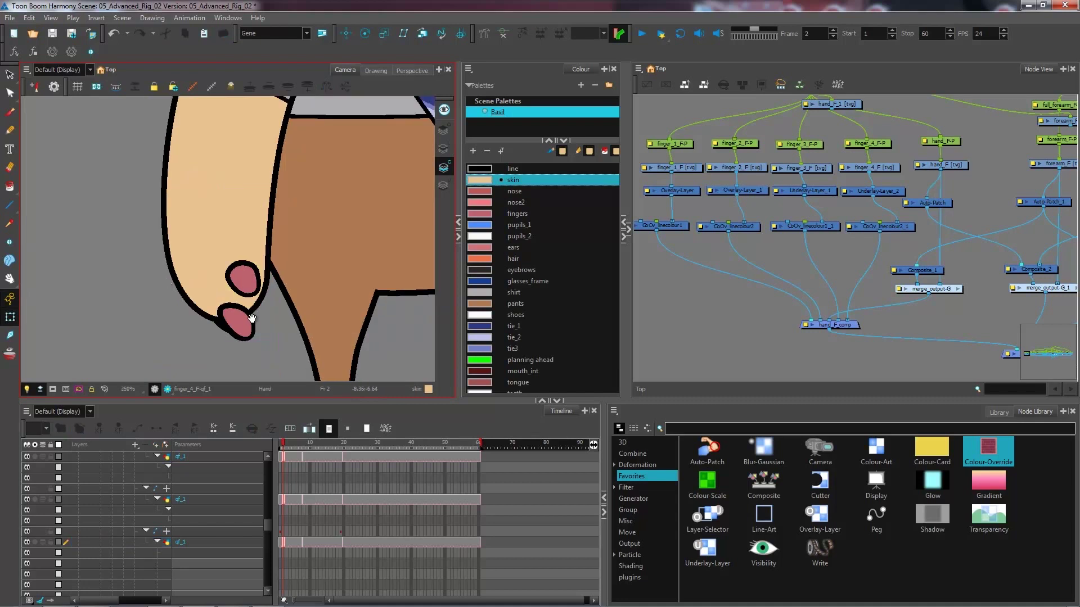
key("2")
left_click(241, 306)
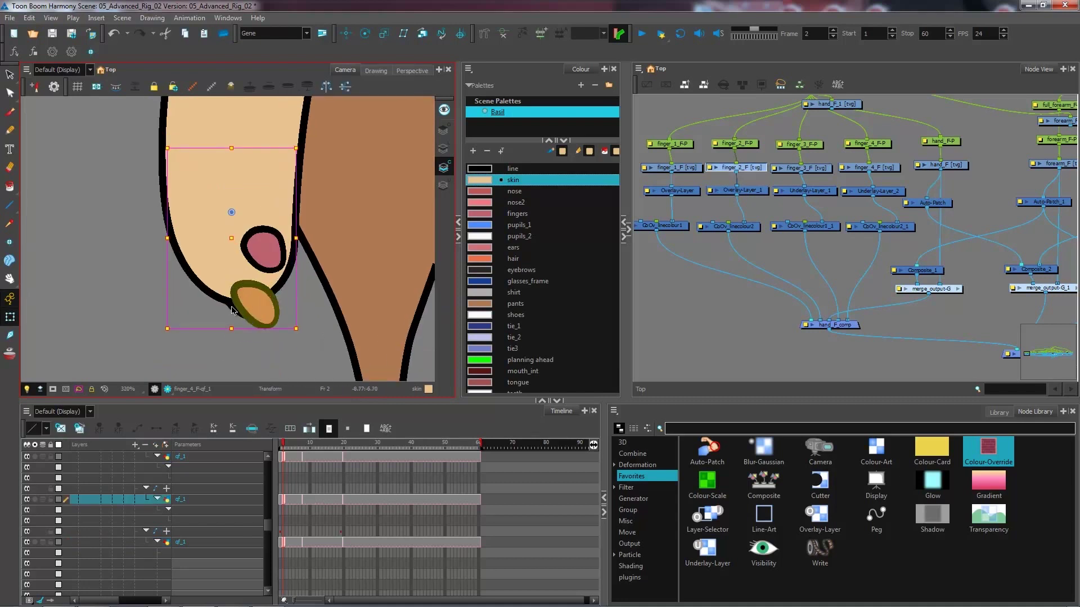
left_click(231, 308)
left_click(809, 146)
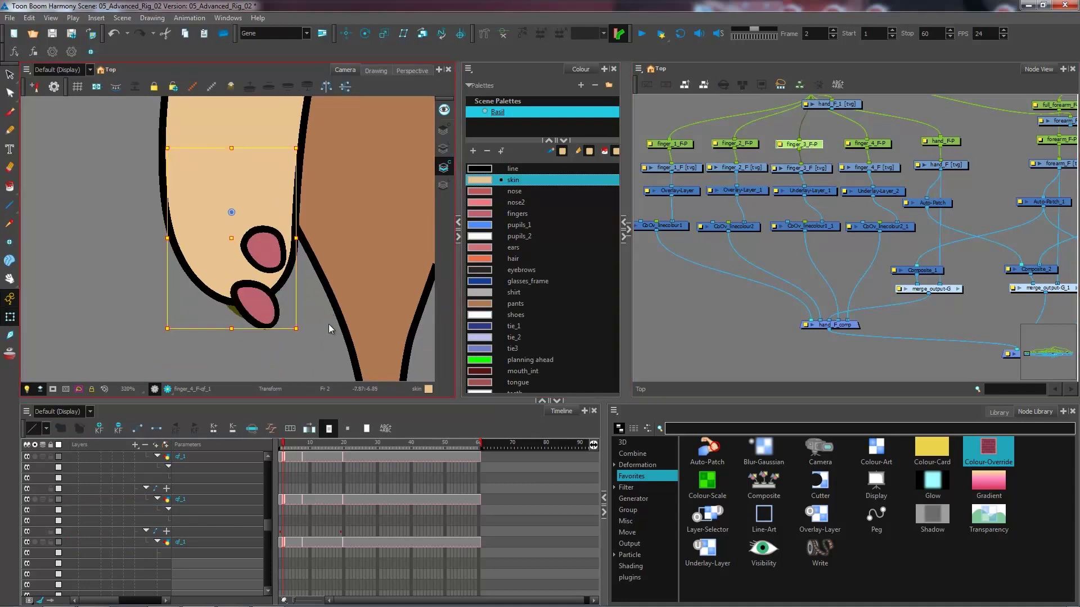
left_click_drag(300, 333, 248, 338)
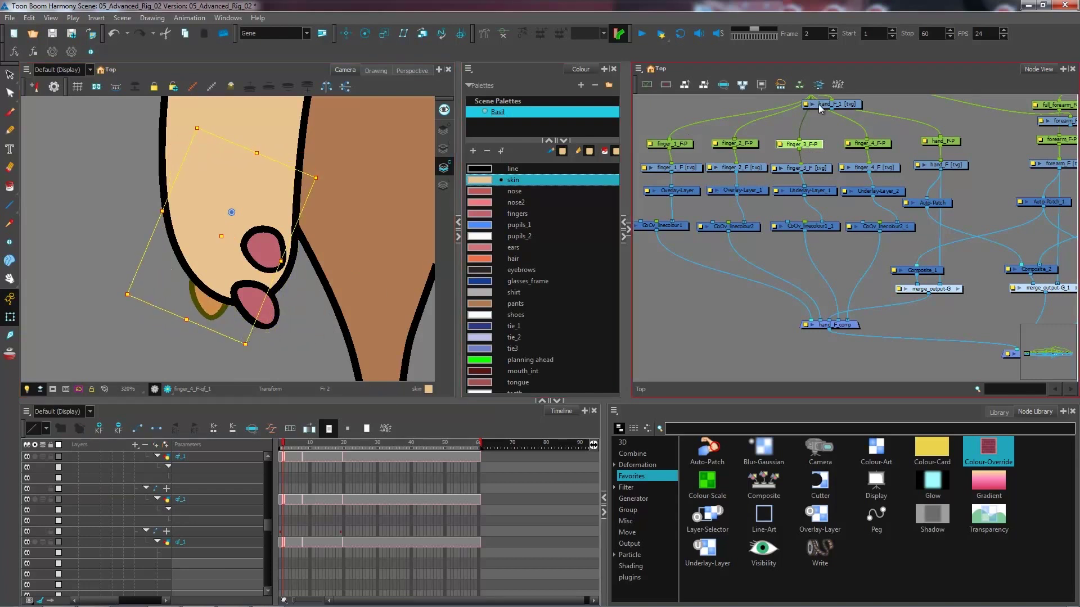
left_click(891, 143)
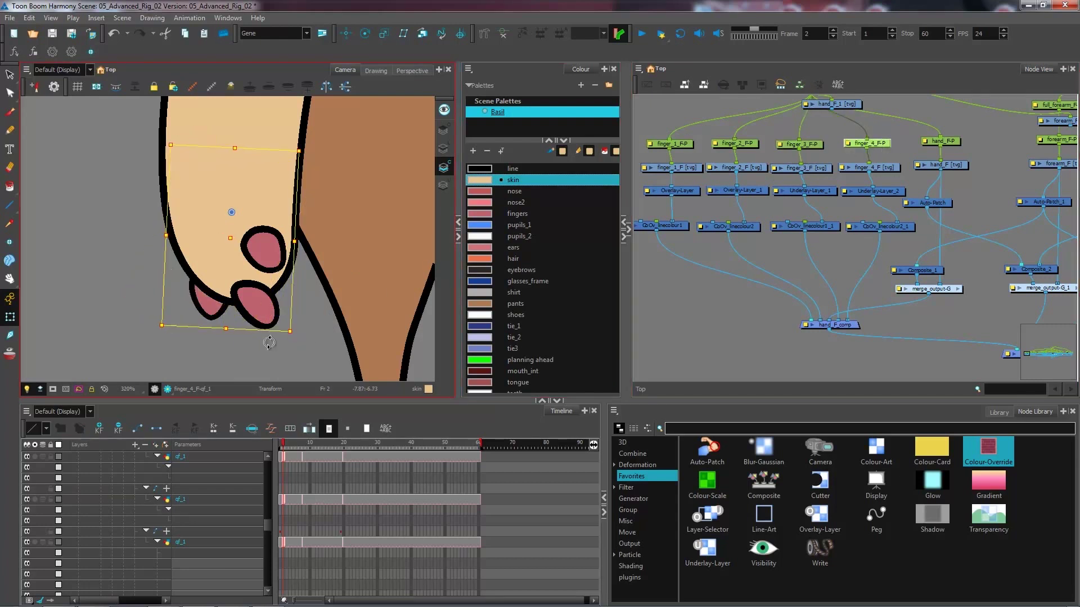
left_click_drag(300, 333, 188, 336)
left_click(294, 320)
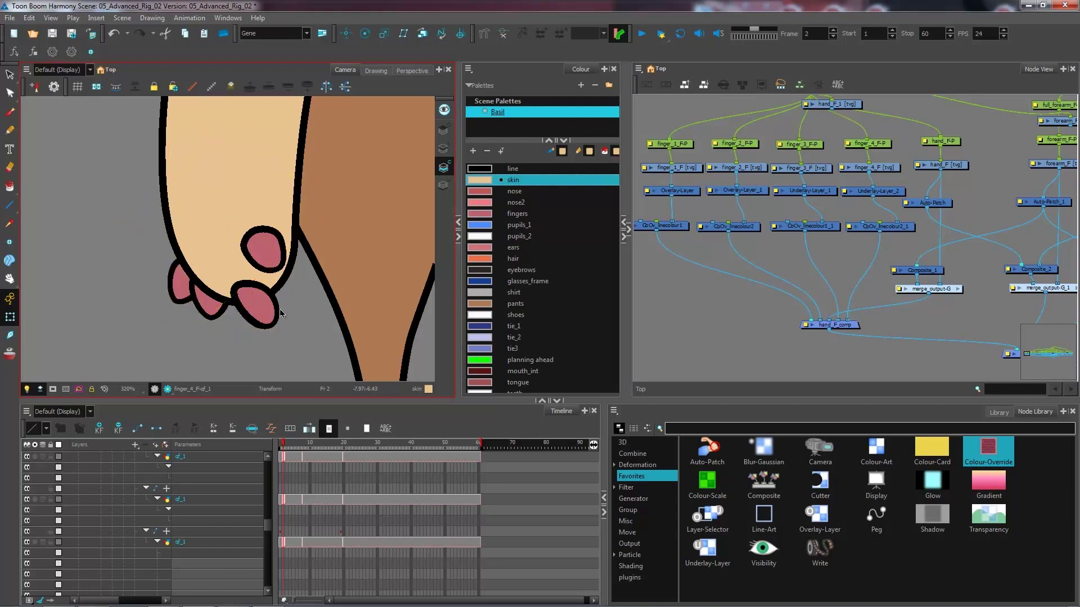
scroll(288, 298, "down", 3)
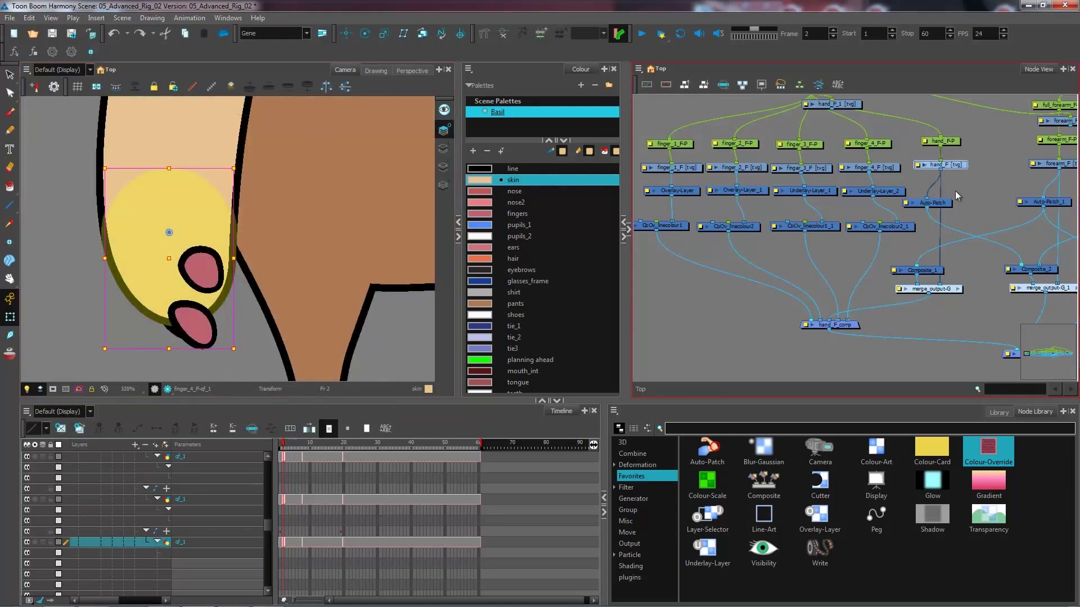
left_click_drag(982, 207, 950, 209)
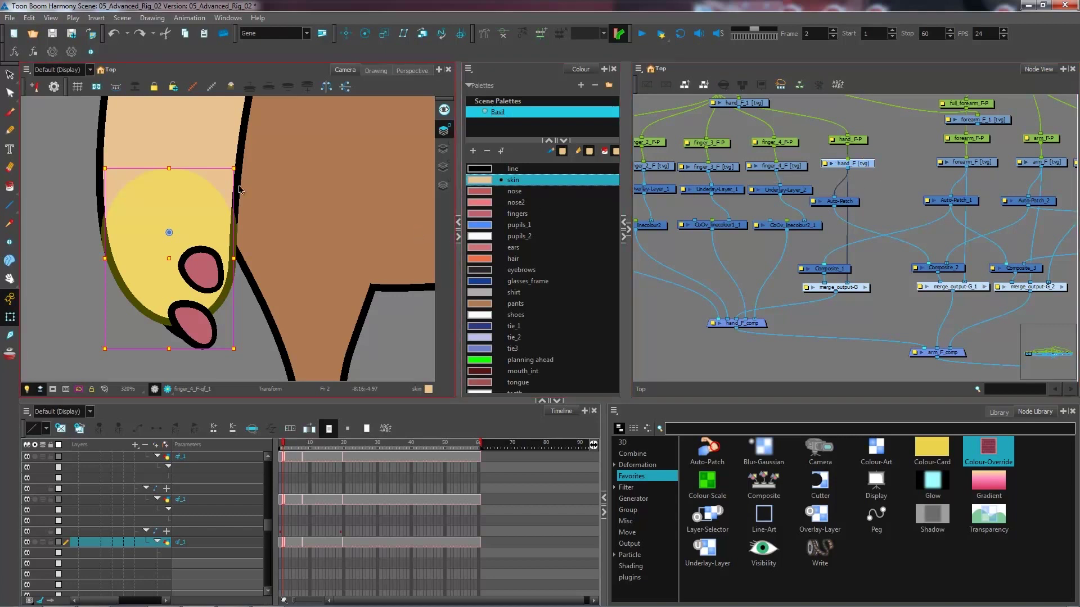
mouse_move(213, 268)
left_mouse_down()
mouse_move(171, 274)
mouse_move(194, 261)
mouse_move(212, 269)
left_mouse_up()
key("ctrl+z")
- Temporarily disable the four finger drawings to check whether any finger artwork still shows on the hand
mouse_move(743, 180)
left_mouse_down()
mouse_move(849, 216)
mouse_move(693, 202)
left_mouse_up()
left_click(904, 212)
key("d")
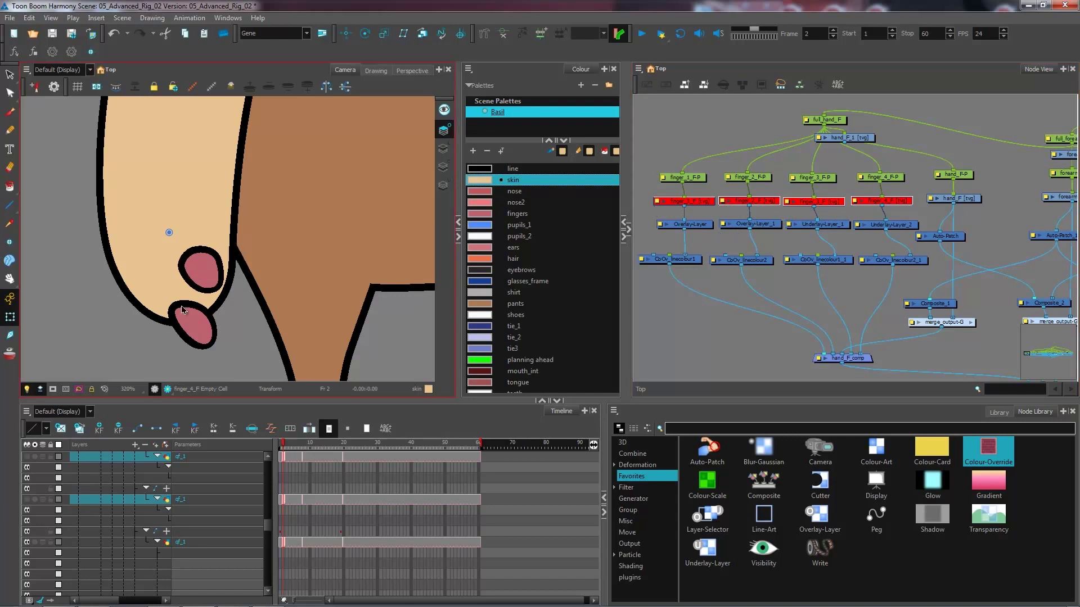
left_click_drag(904, 216, 657, 201)
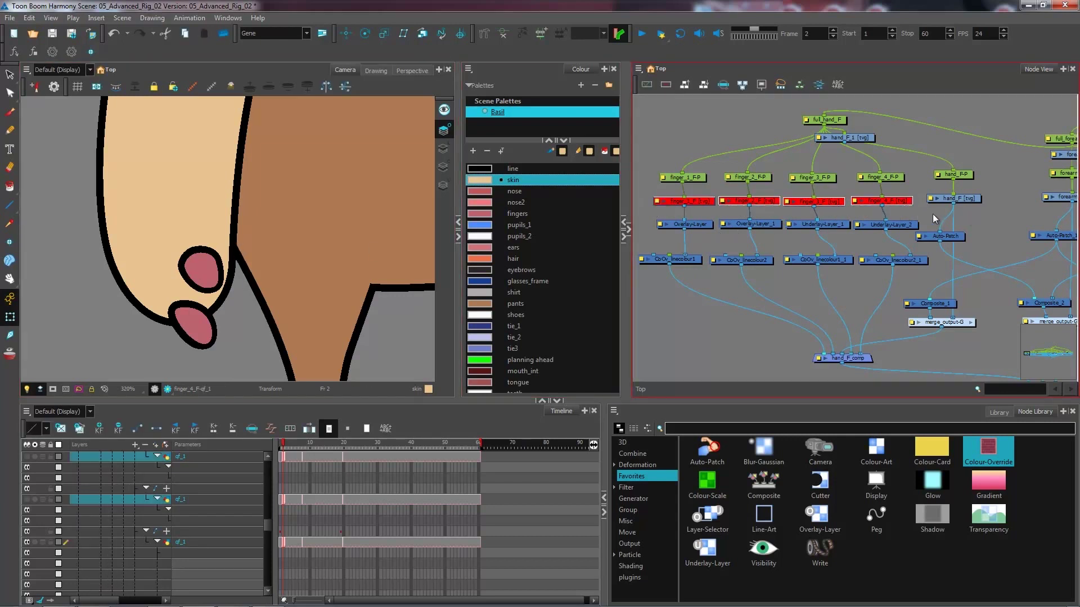
left_click(979, 214)
- Disconnect and delete the Overlay-Layer node inside the hand's merge_output-G group, and return to the top level
left_click_drag(976, 323, 814, 296)
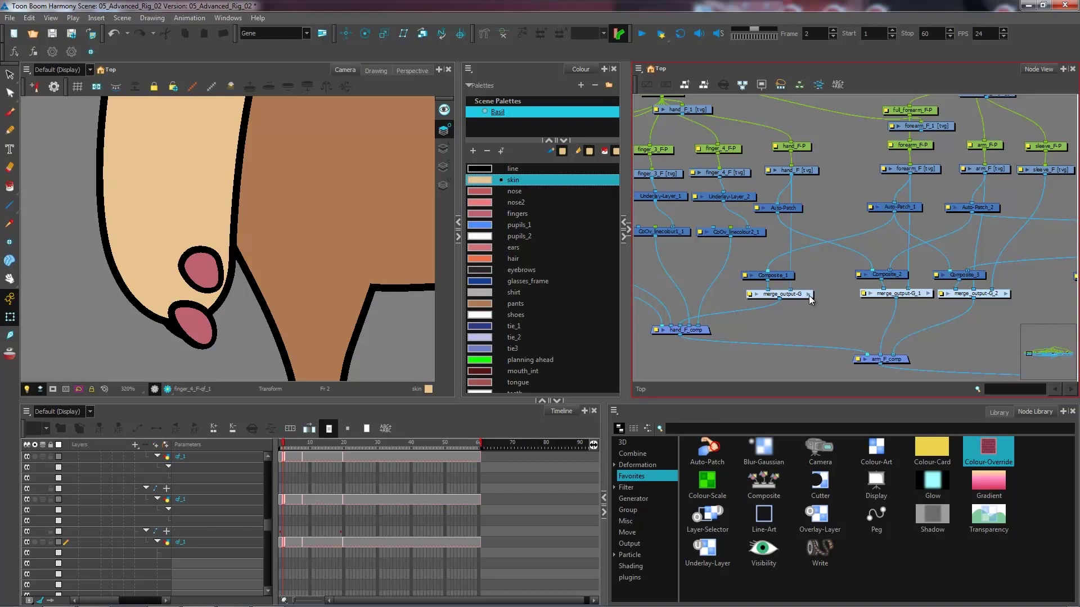
left_click(803, 171)
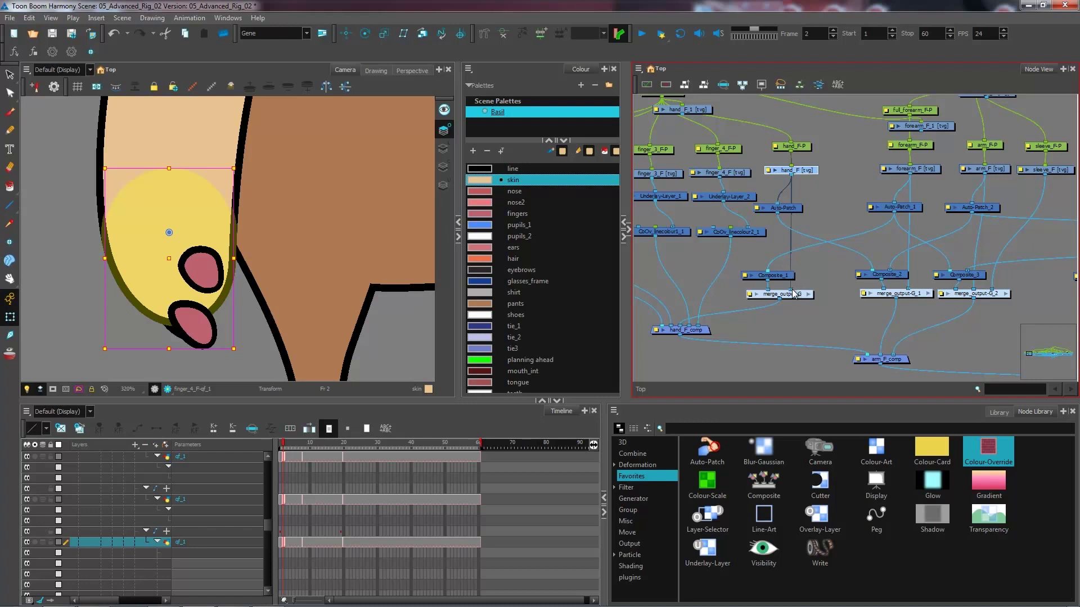
left_click(809, 296)
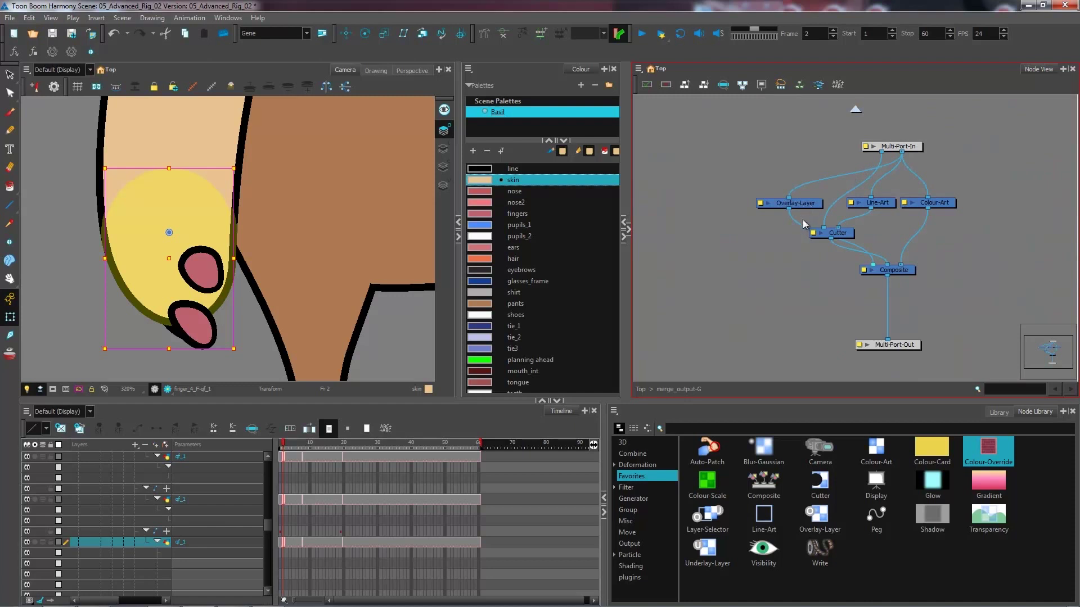
left_click_drag(794, 221, 777, 215)
left_click(778, 244)
left_click(779, 204)
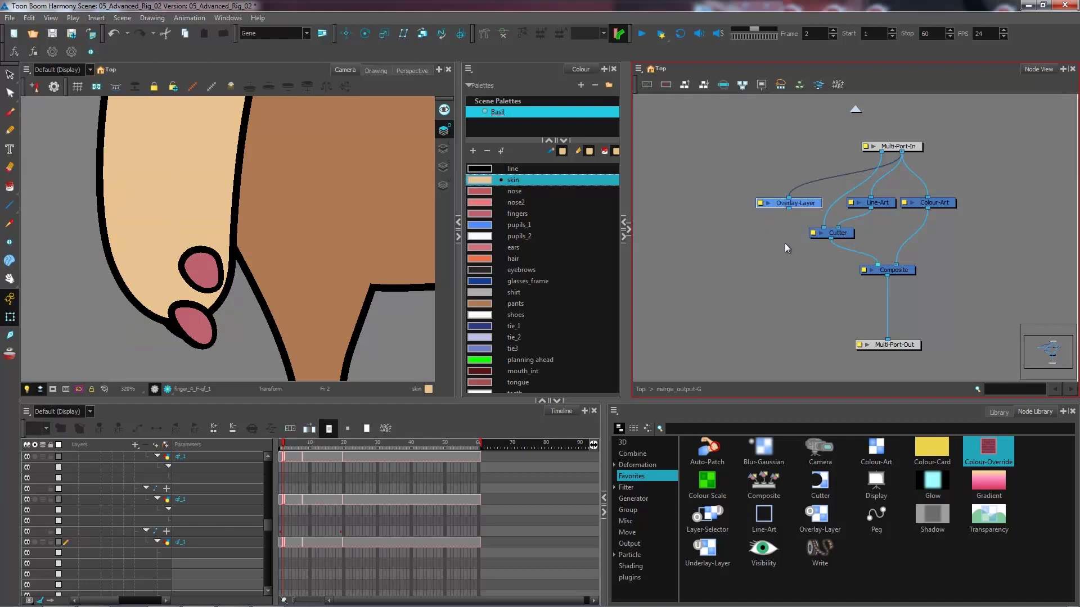
key("Delete")
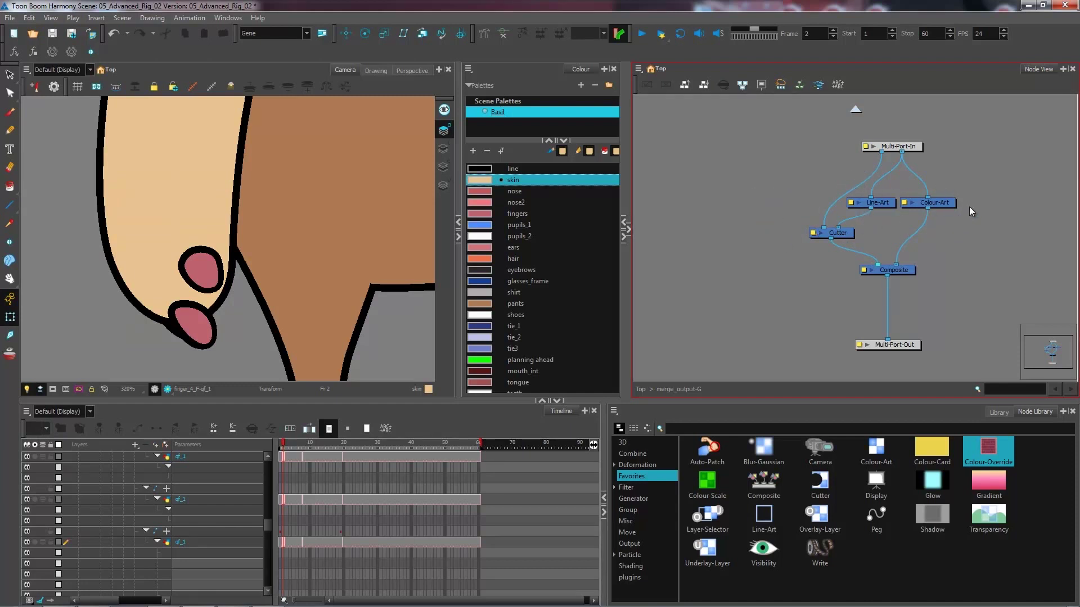
left_click(640, 389)
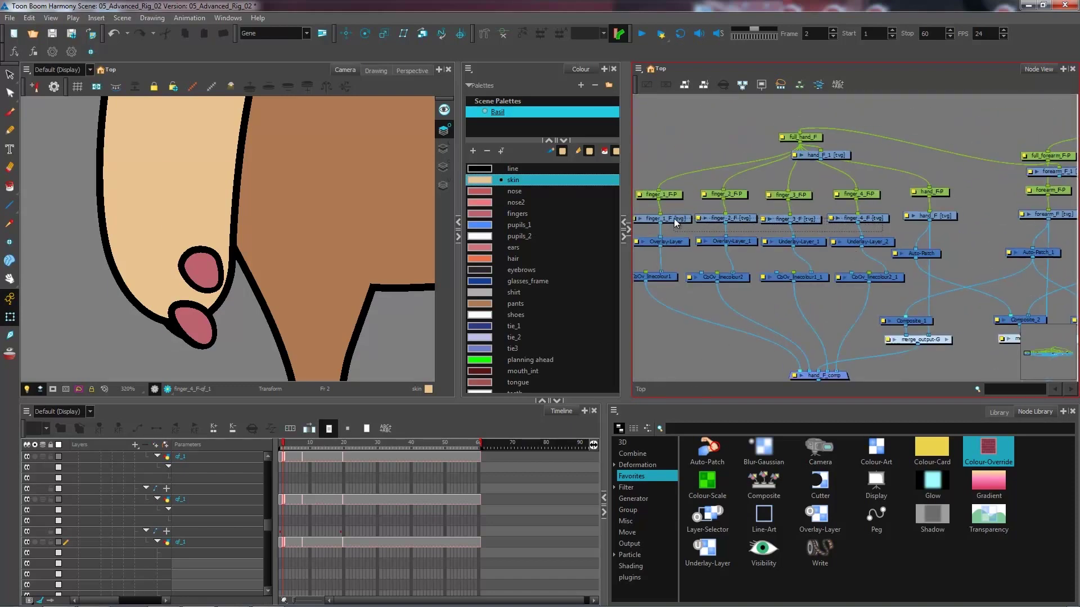
- Disable the four finger drawings again to inspect the bare hand, and re-enable them
left_click_drag(675, 224, 675, 224)
key("d")
left_click(753, 232)
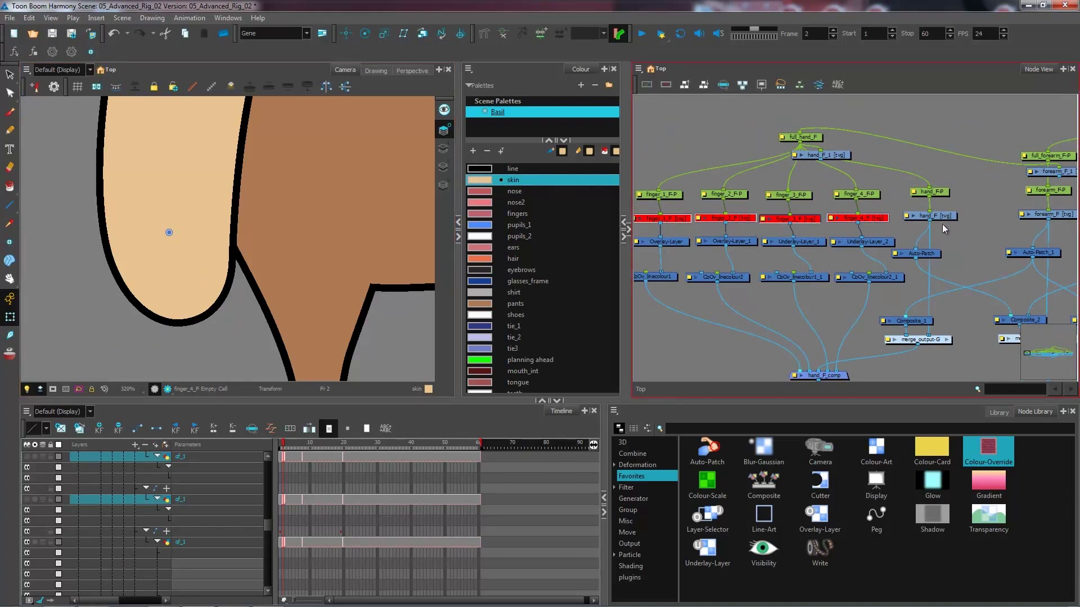
left_click_drag(891, 228, 656, 215)
key("d")
left_click(825, 204)
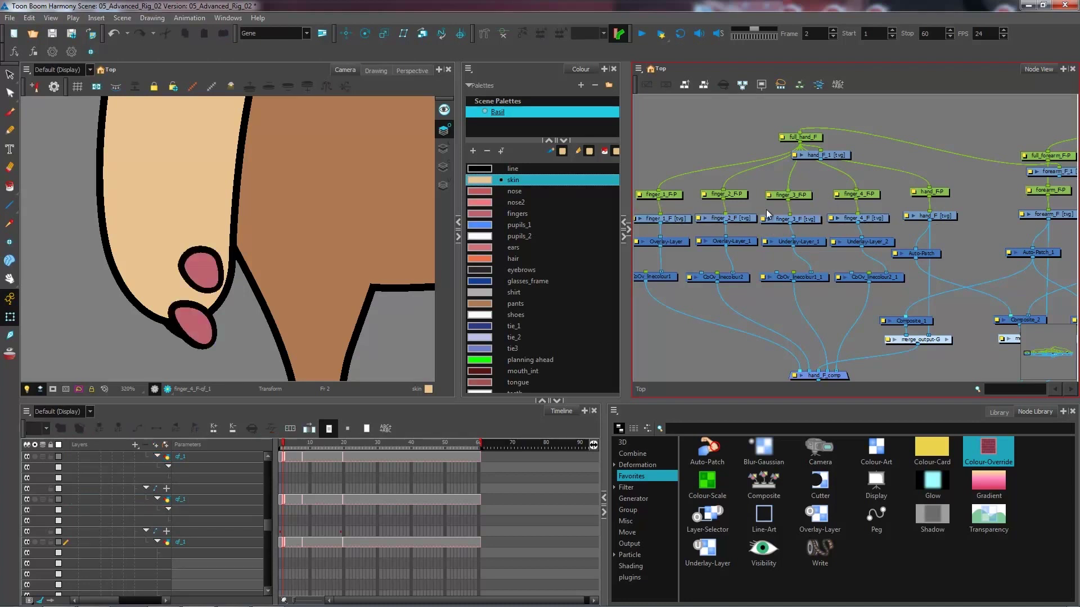
- Duplicate the synced finger drawings at frame 2 from the finger_3 drawing
key("1")
key("1")
left_click_drag(284, 286, 274, 328)
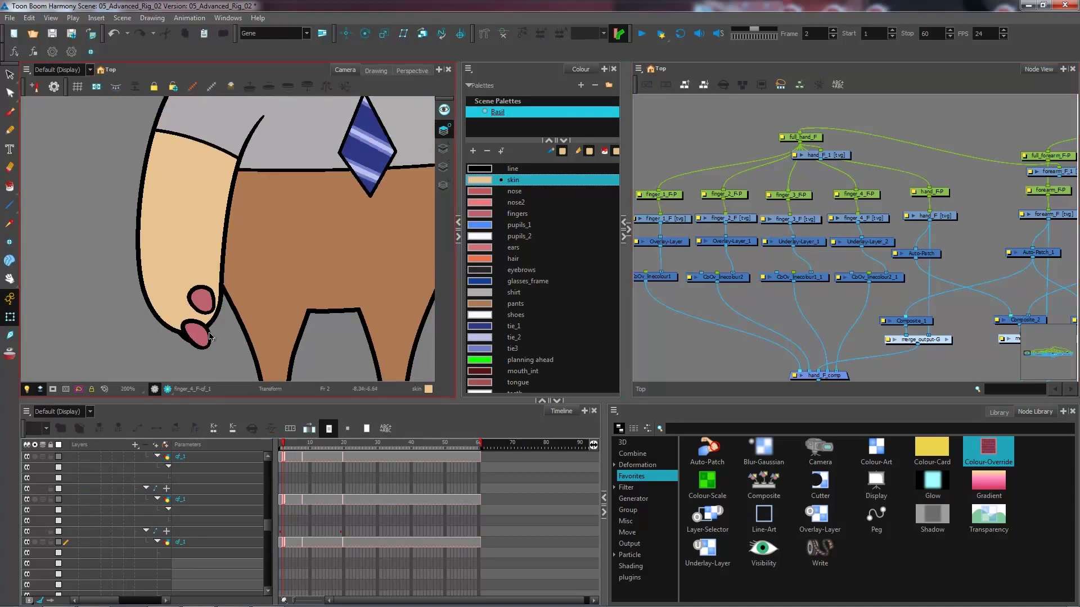
left_click(209, 336)
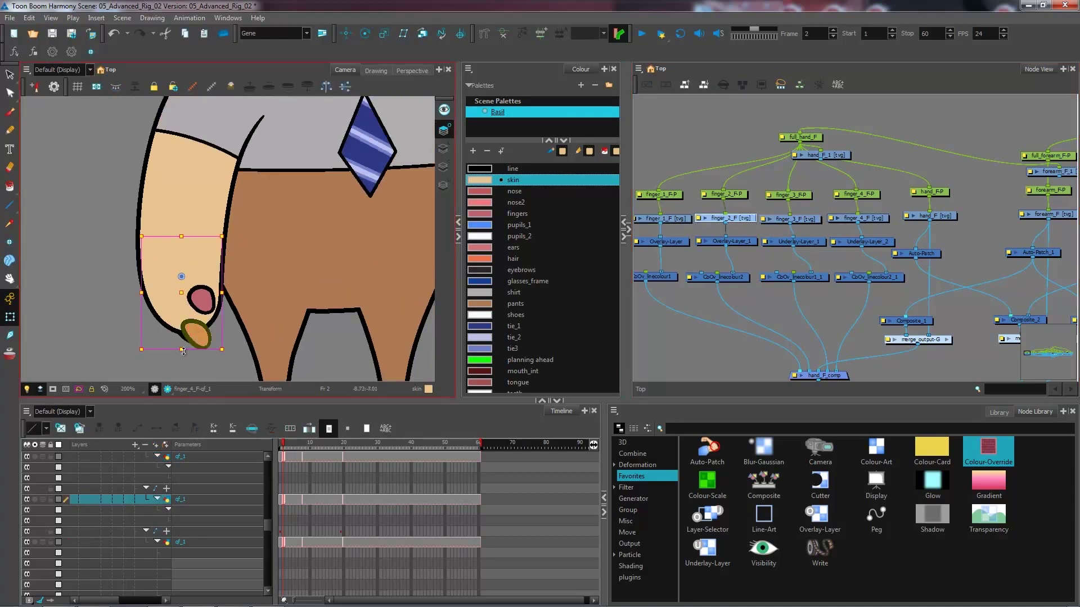
left_click(790, 219)
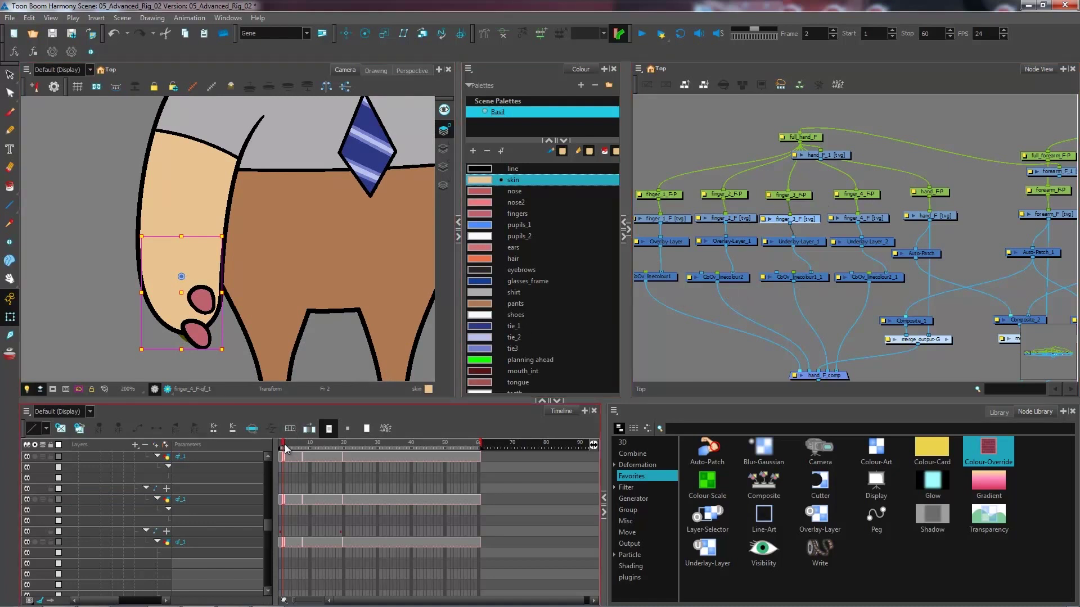
left_click(79, 430)
- Reposition and rotate the upper finger in the Overlay art so it sticks out past the hand's inner edge
left_click(9, 74)
scroll(179, 289, "up", 1)
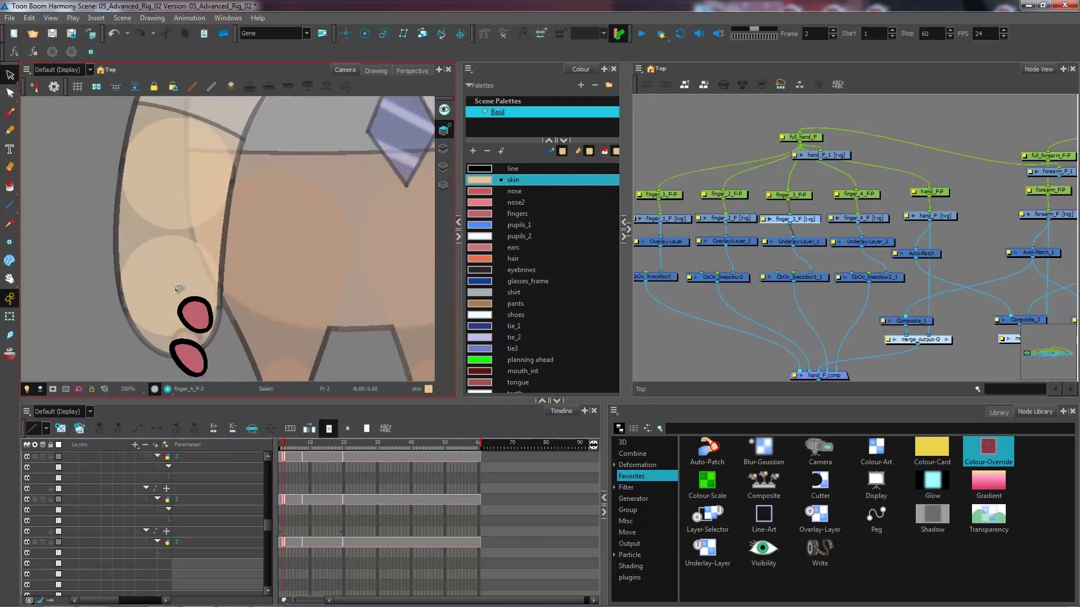
left_click_drag(179, 288, 225, 219)
scroll(225, 219, "up", 2)
mouse_move(243, 183)
left_mouse_down()
mouse_move(313, 285)
mouse_move(305, 208)
left_mouse_up()
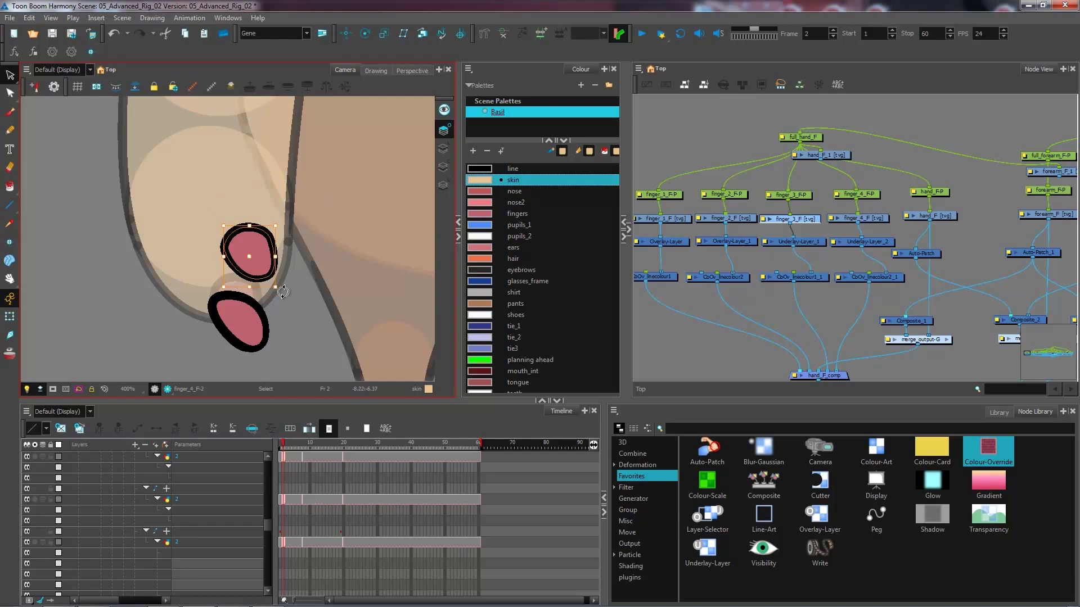
mouse_move(274, 342)
left_mouse_down()
mouse_move(252, 265)
mouse_move(247, 348)
left_mouse_up()
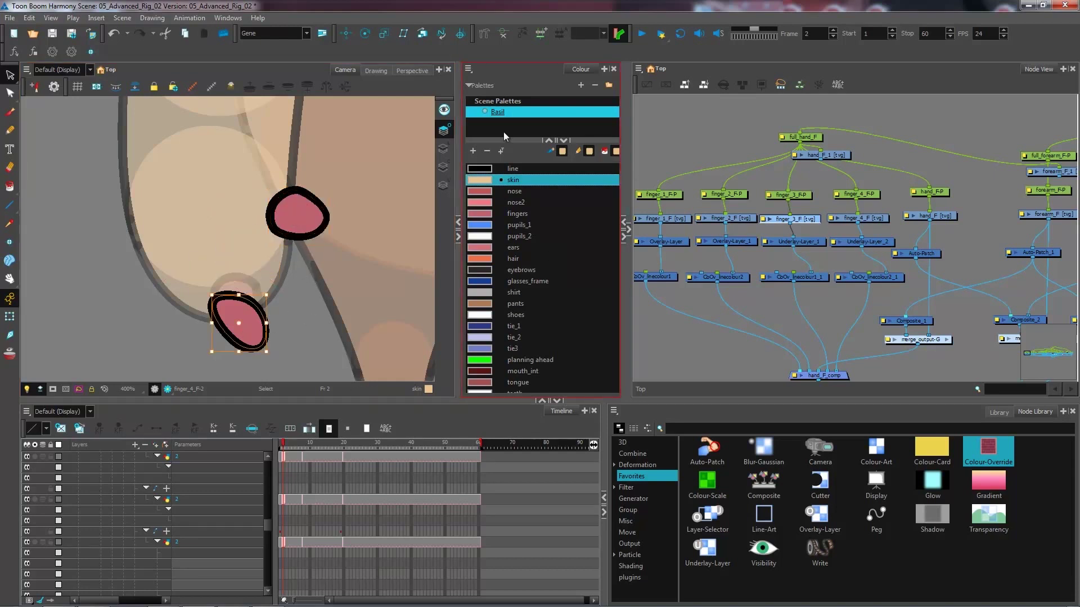
- Rotate the two fingers in the Underlay art and spread them along the hand's lower outer edge
left_click(444, 167)
left_click(443, 185)
left_click(443, 185)
mouse_move(195, 270)
left_mouse_down()
mouse_move(207, 312)
mouse_move(168, 338)
mouse_move(162, 308)
left_mouse_up()
left_click_drag(213, 265, 221, 305)
left_click_drag(251, 243, 284, 298)
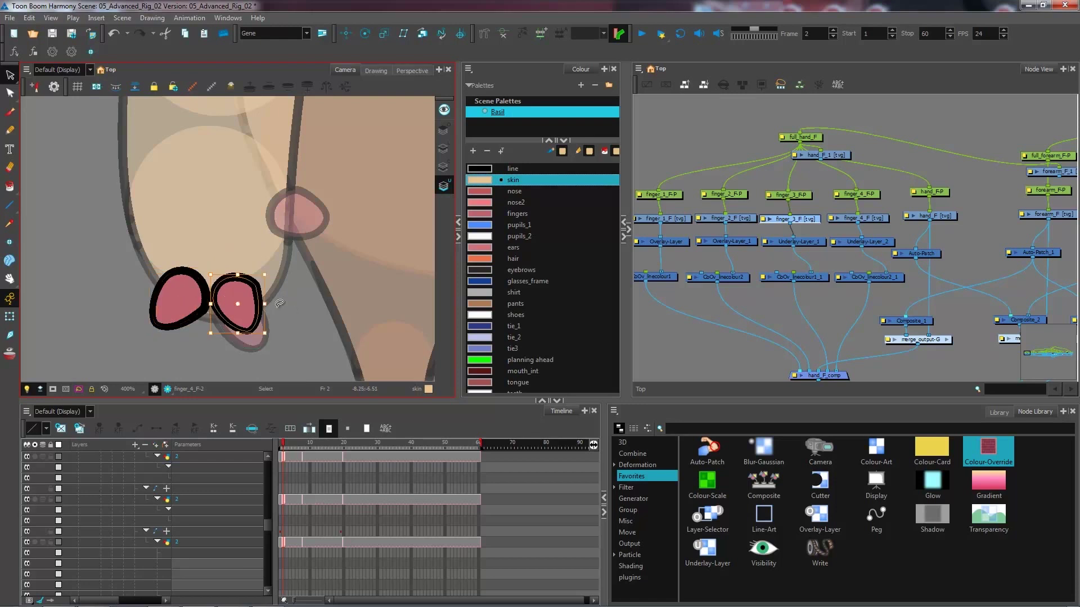
left_click_drag(272, 336, 201, 351)
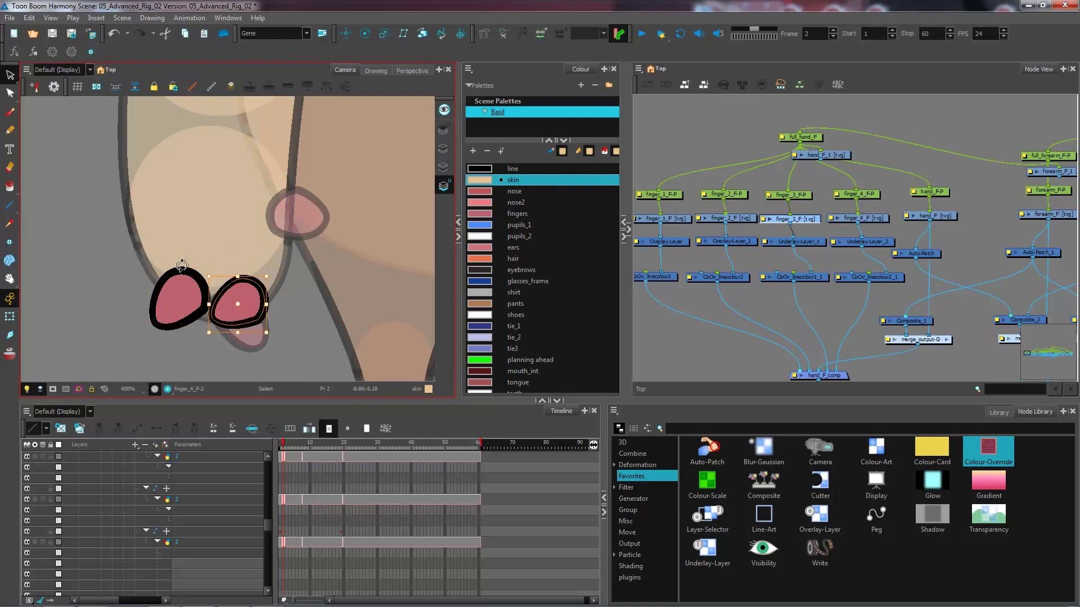
left_click_drag(239, 288, 134, 244)
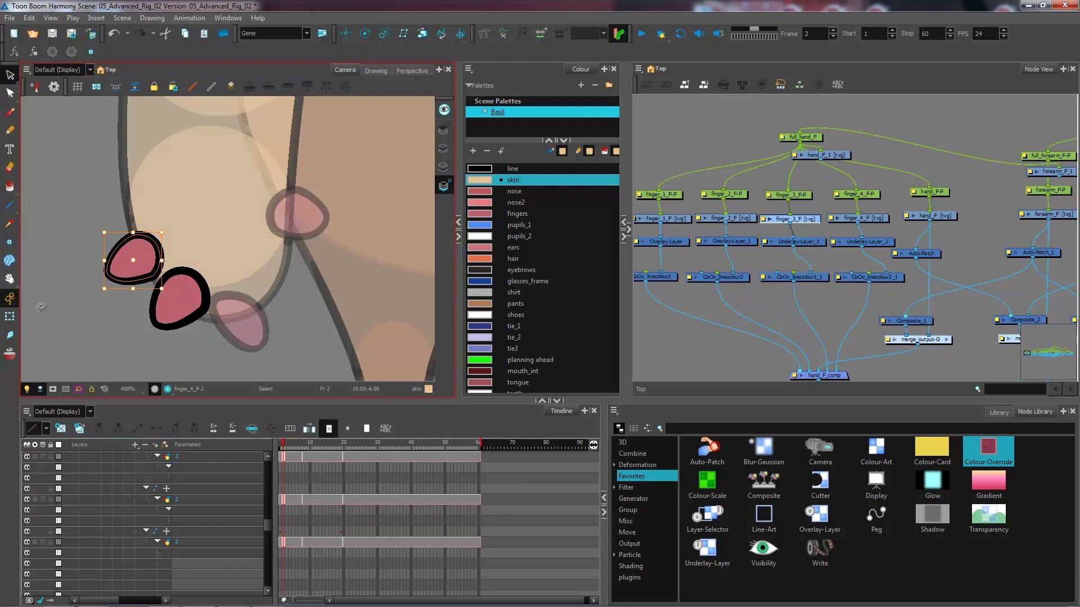
- Rotate the lower Overlay art finger to point straight down from the hand, and return to the Transform tool with animate mode off
left_click(445, 149)
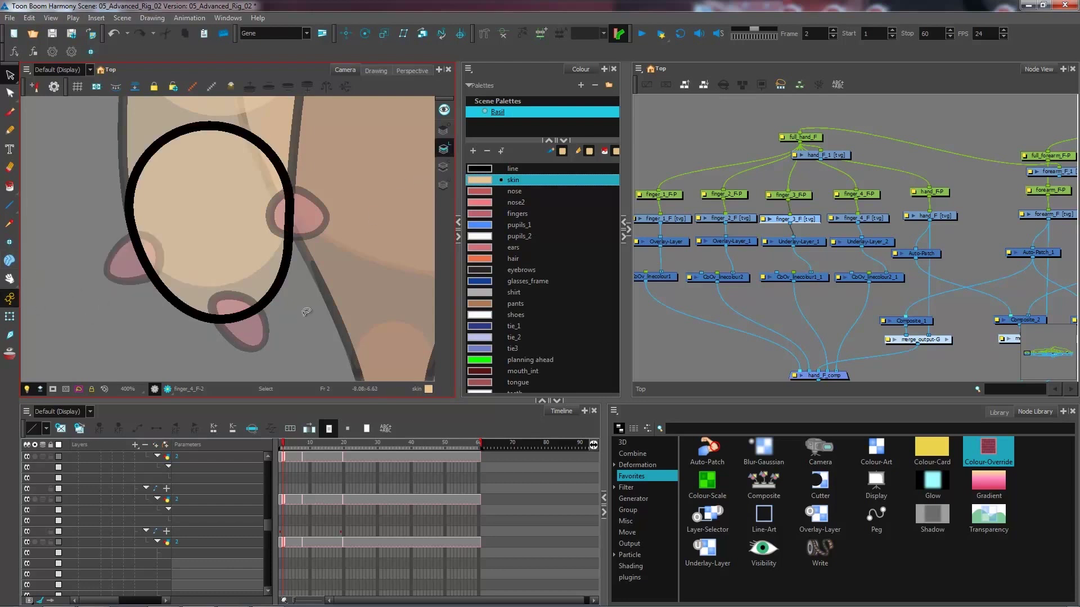
left_click(445, 132)
mouse_move(306, 300)
left_mouse_down()
mouse_move(166, 305)
mouse_move(267, 363)
mouse_move(237, 352)
mouse_move(231, 362)
left_mouse_up()
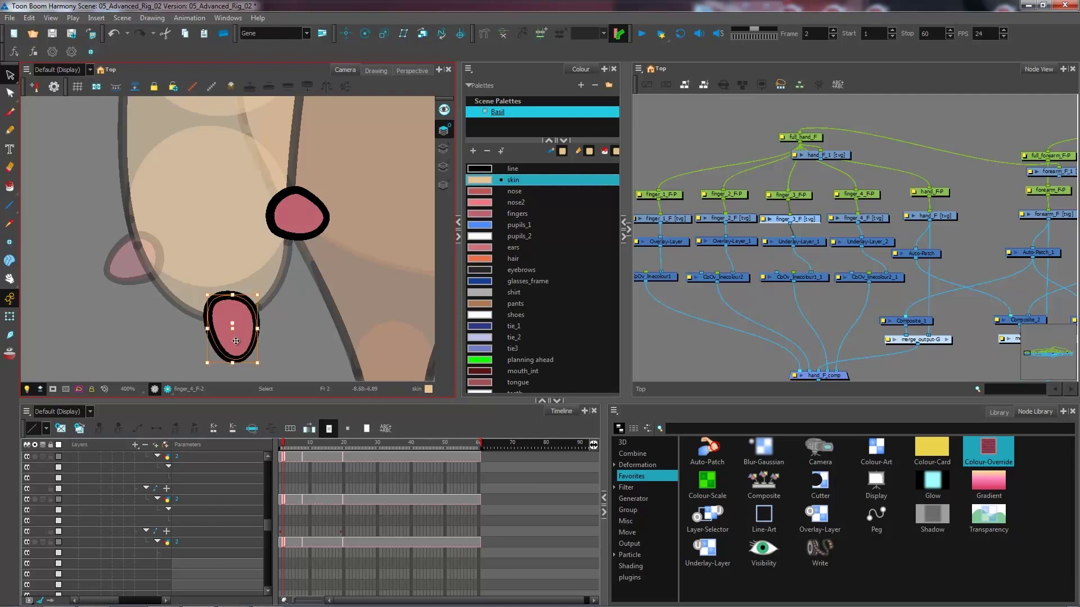
left_click(325, 275)
left_click(10, 299)
left_click(9, 317)
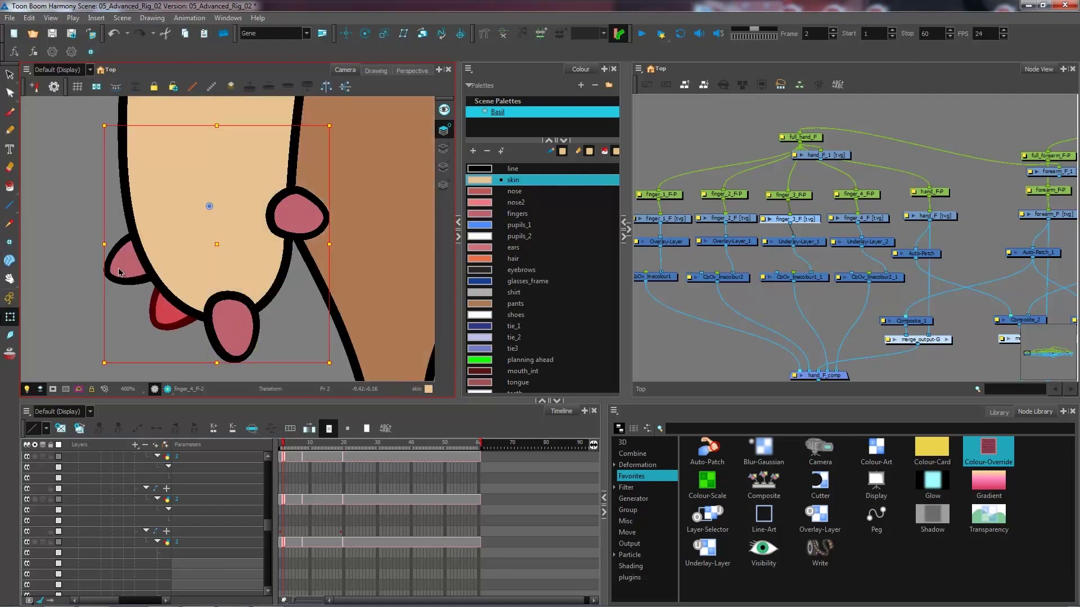
- With animate mode on, nudge the finger_3 peg forward in front of the hand and shift it slightly up and outward
key("1")
key("1")
left_click(266, 327)
key("2")
left_click_drag(234, 260, 168, 328)
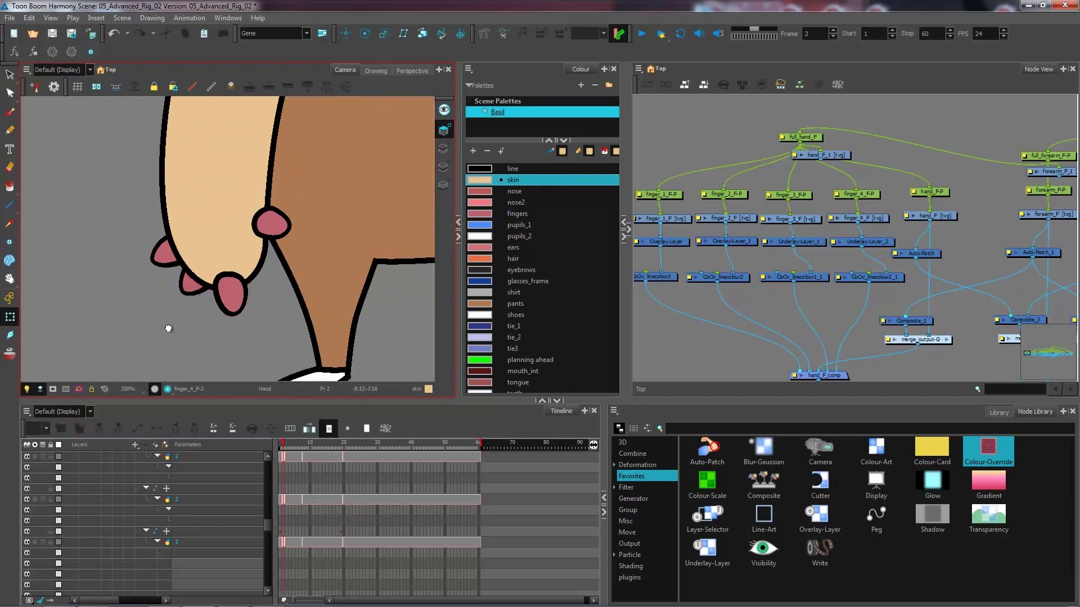
key("1")
key("1")
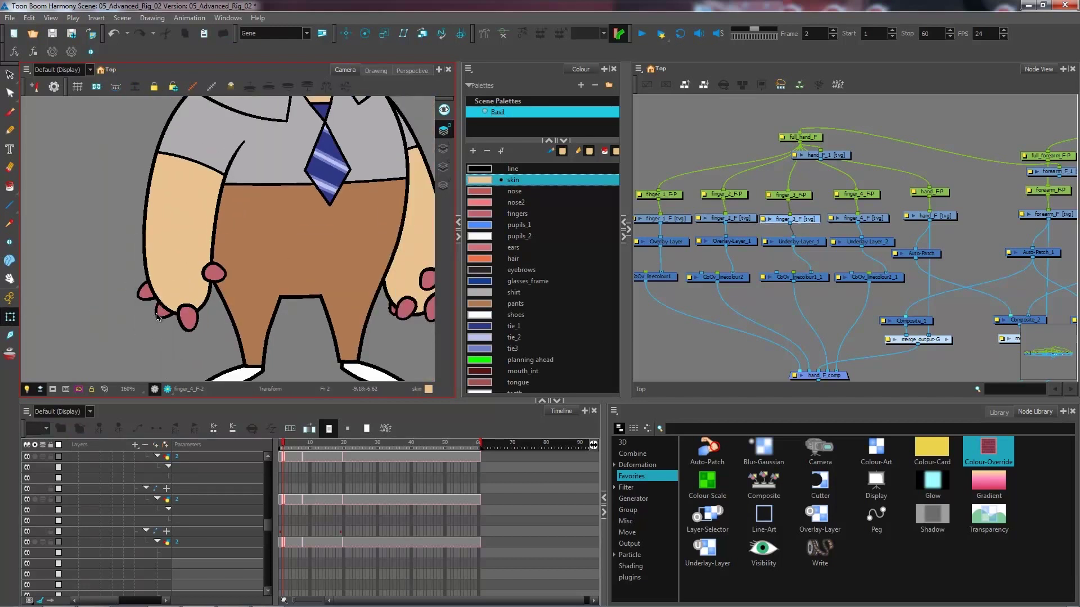
left_click(162, 311)
left_click(10, 298)
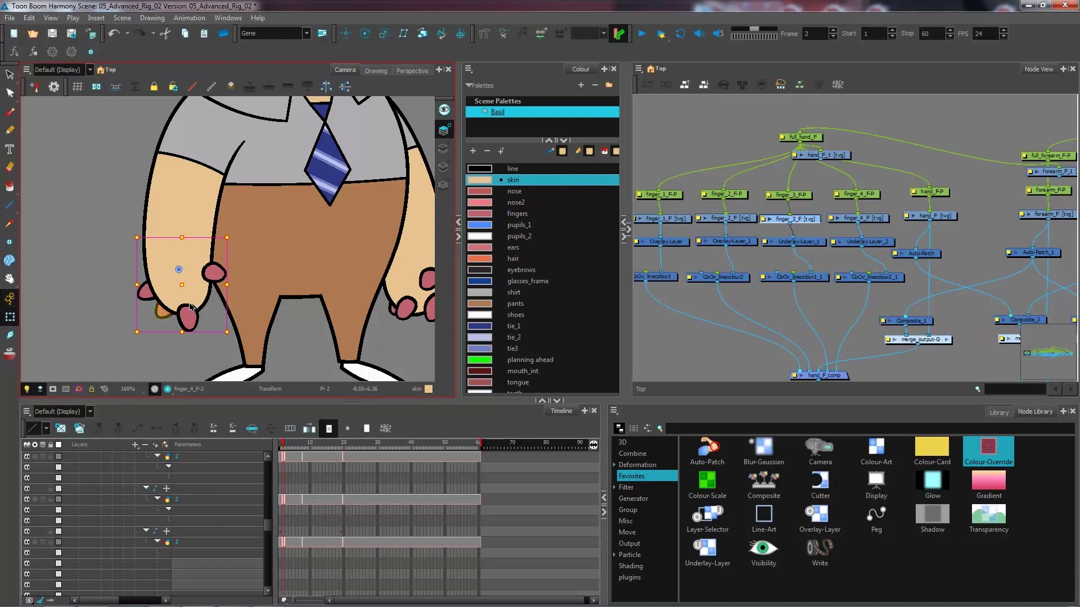
left_click(790, 194)
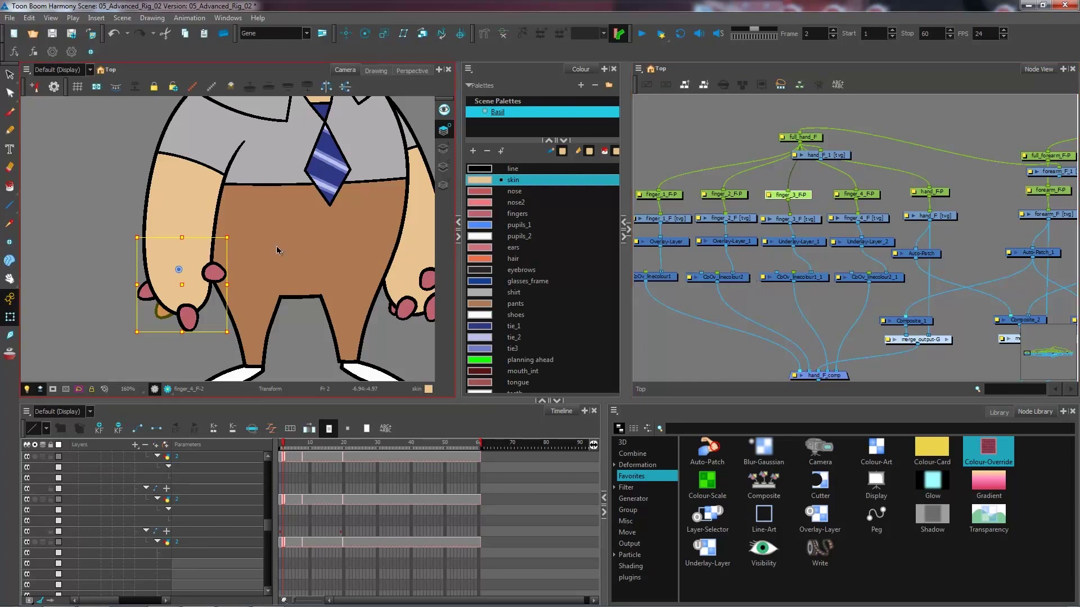
key("alt+Down")
left_click_drag(167, 305, 163, 302)
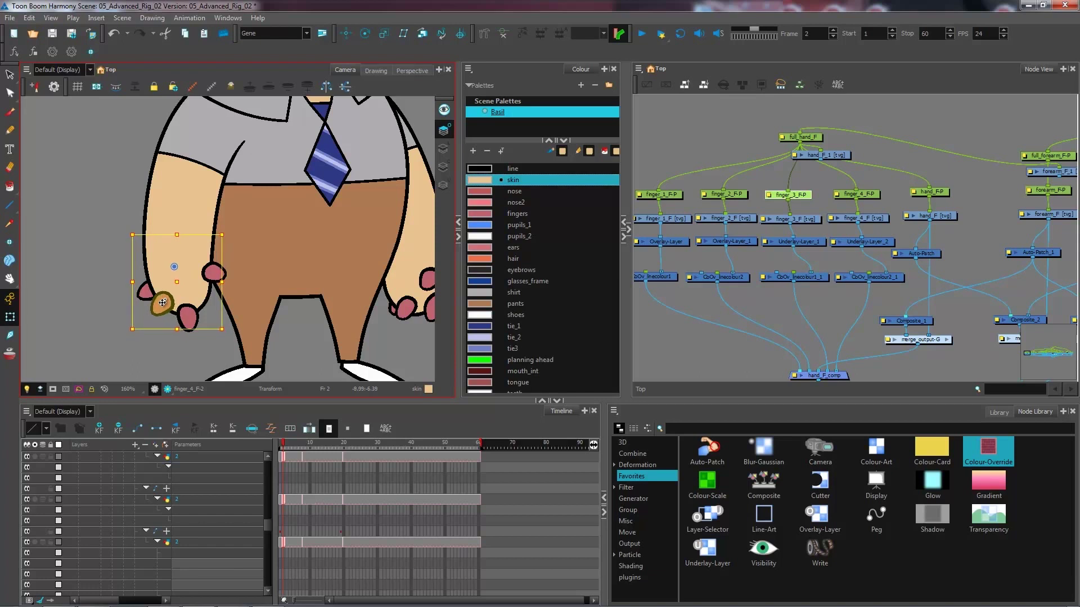
- Nudge the finger_4 drawing forward in front of the hand and move it slightly up and outward
left_click(142, 296)
key("alt+Down")
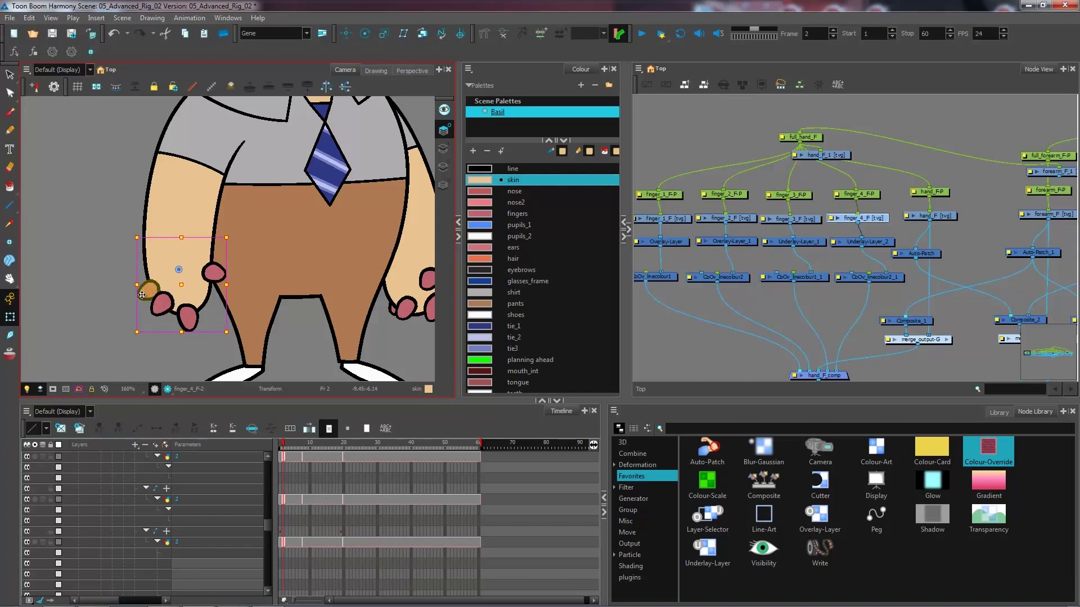
left_click_drag(149, 288, 147, 284)
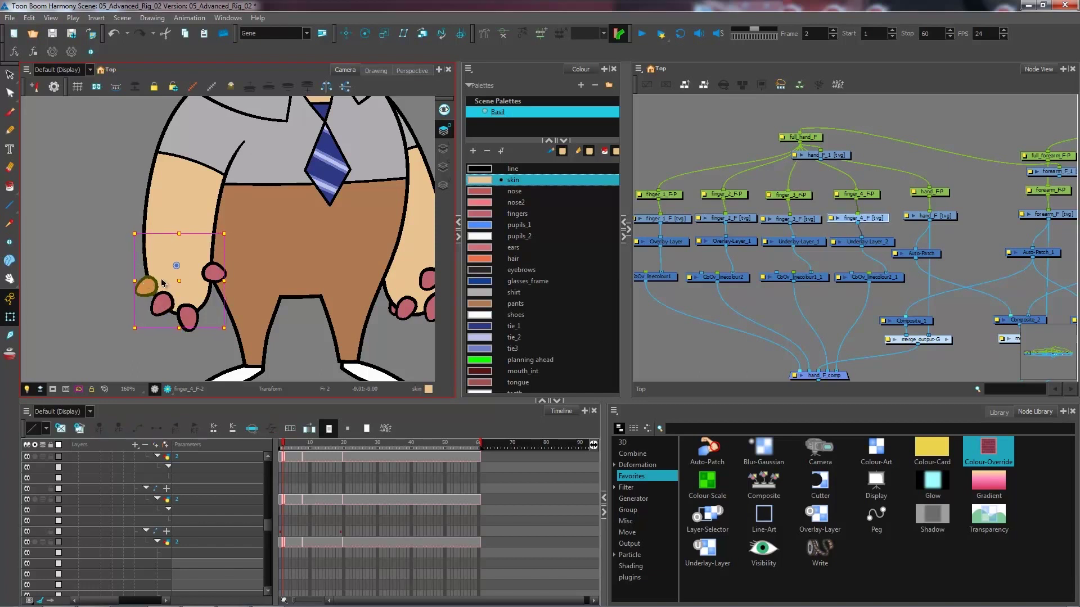
- Try a slight shift of the finger_1 drawing while viewing the whole character, undo it and clear the selection
key("1")
key("1")
left_click(247, 333)
key("1")
key("space")
left_click_drag(246, 265, 234, 316)
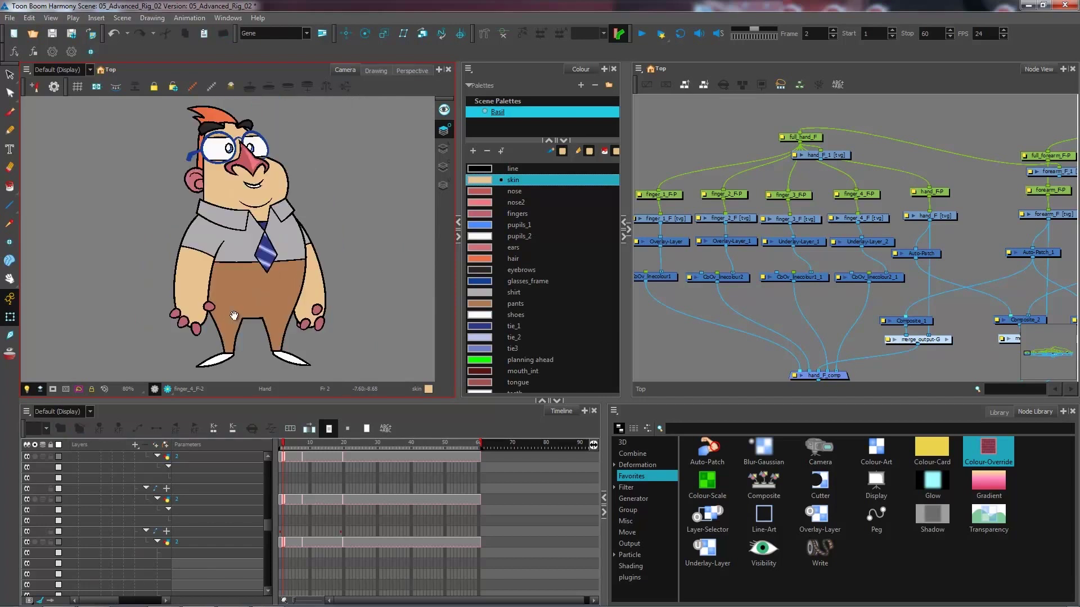
scroll(233, 315, "up", 1)
left_click(208, 344)
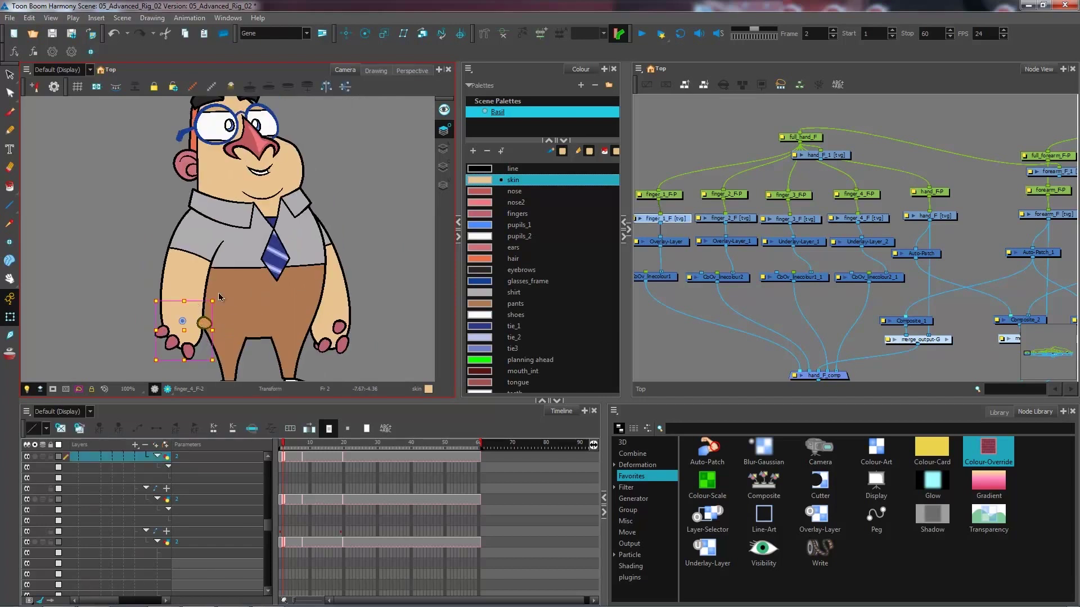
mouse_move(217, 304)
left_mouse_down()
mouse_move(223, 313)
mouse_move(219, 304)
left_mouse_up()
key("ctrl+z")
left_click(384, 310)
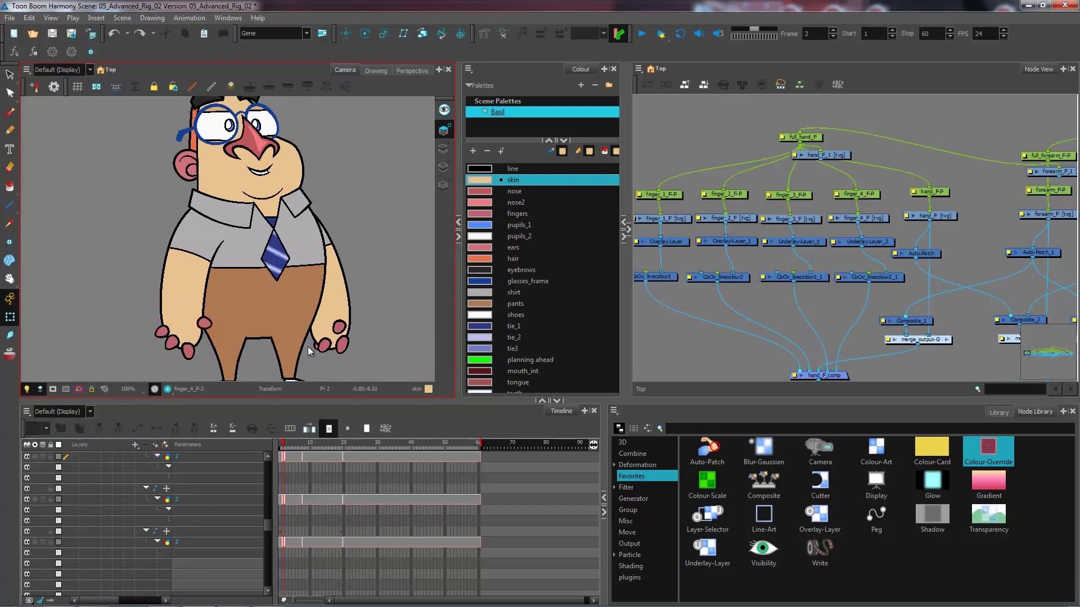
- Select the finger_3 drawing's parent peg and nudge it backward behind the hand
left_click(176, 344)
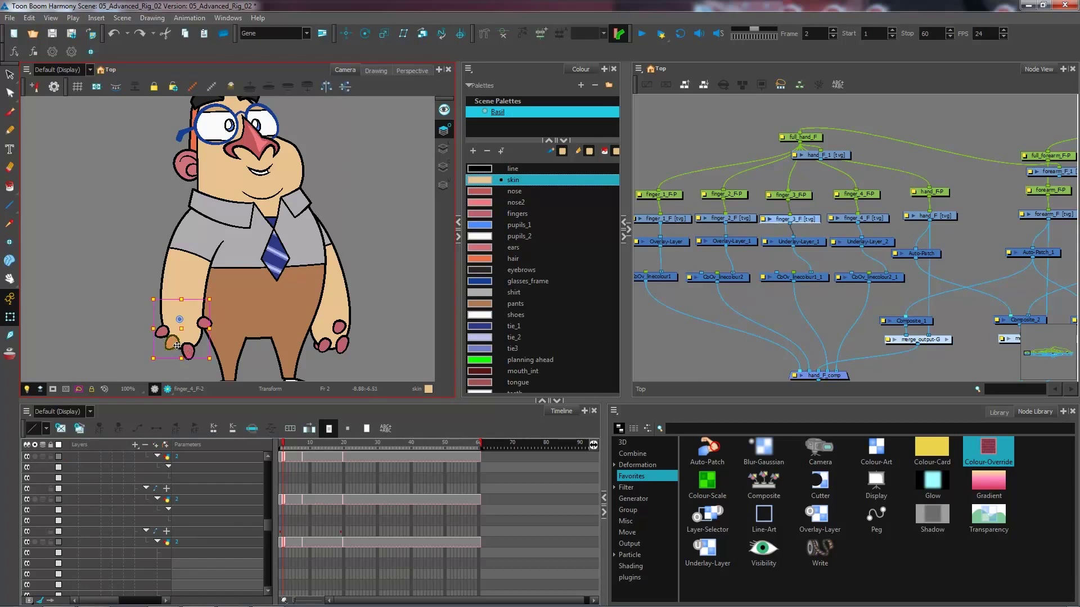
key("b")
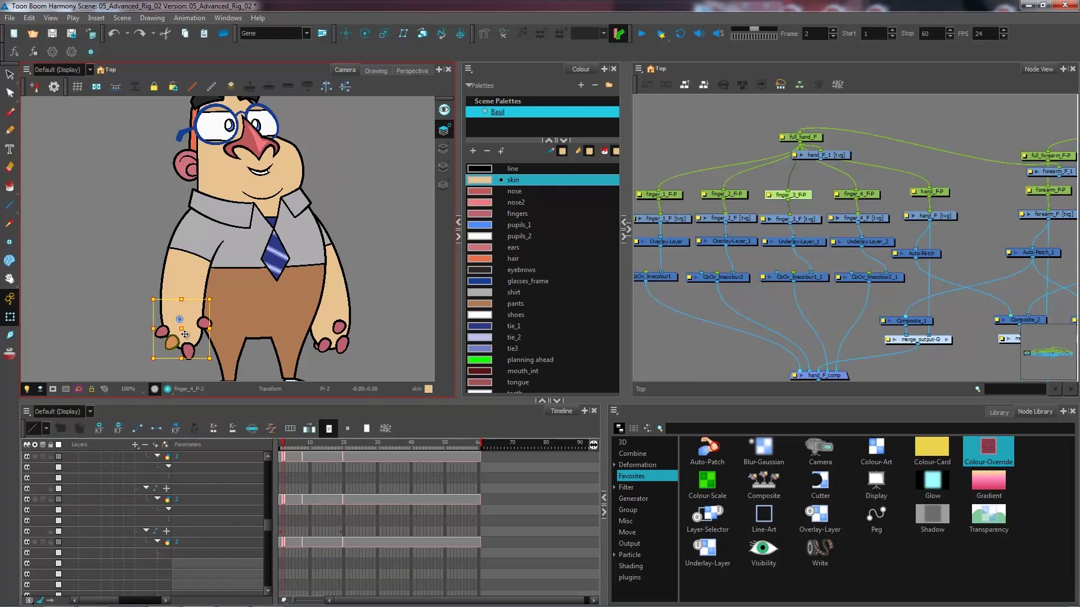
key("alt+Up")
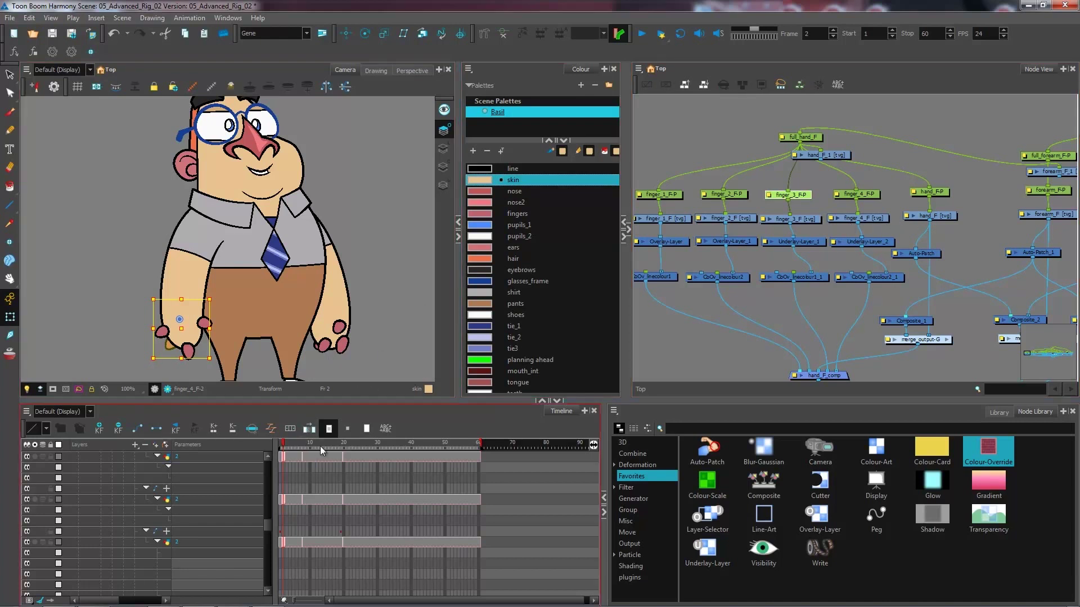
- Compare the hand and finger poses at frames 20, 1, 3 and 4
left_click(344, 443)
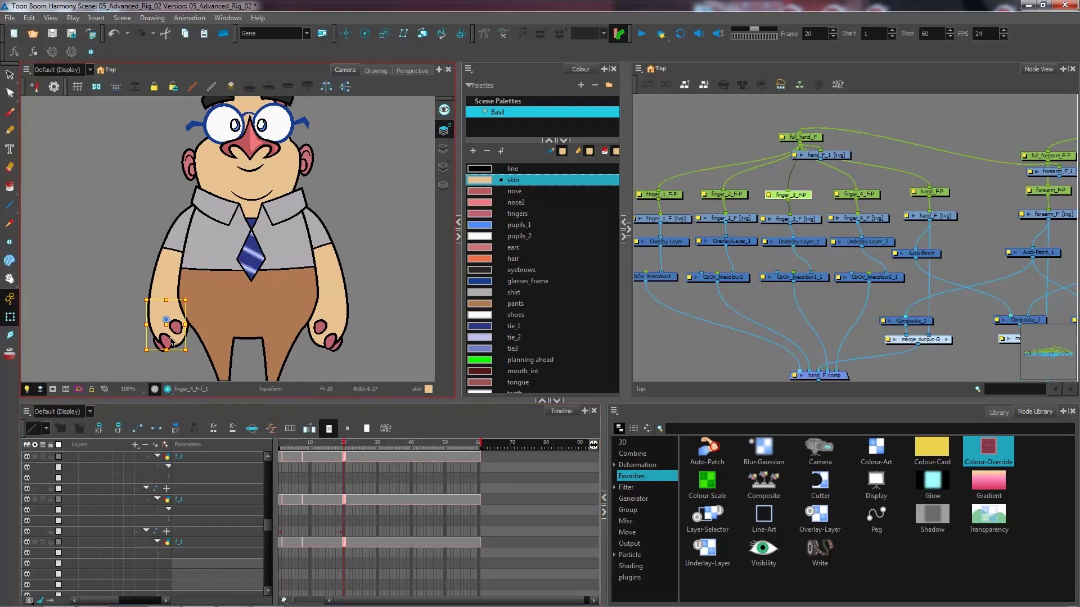
left_click(281, 444)
scroll(229, 310, "up", 3)
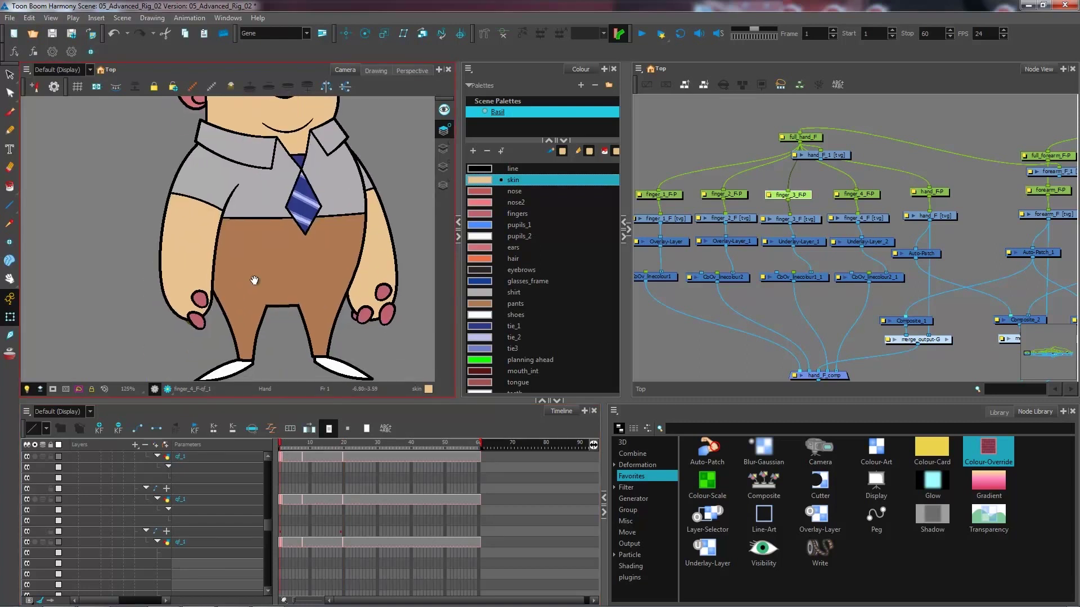
left_click(184, 319)
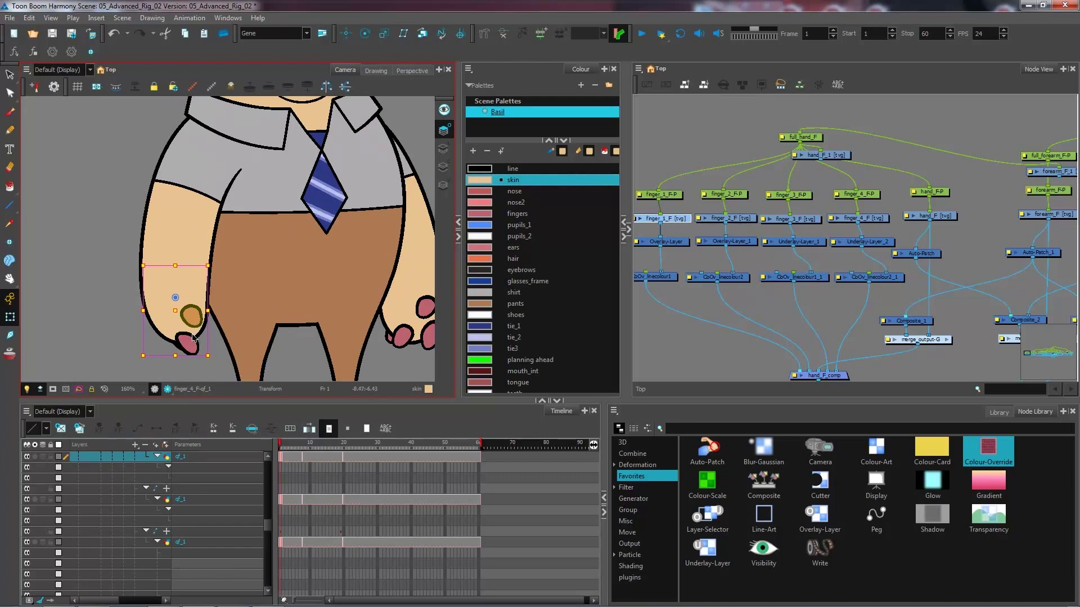
left_click(287, 457)
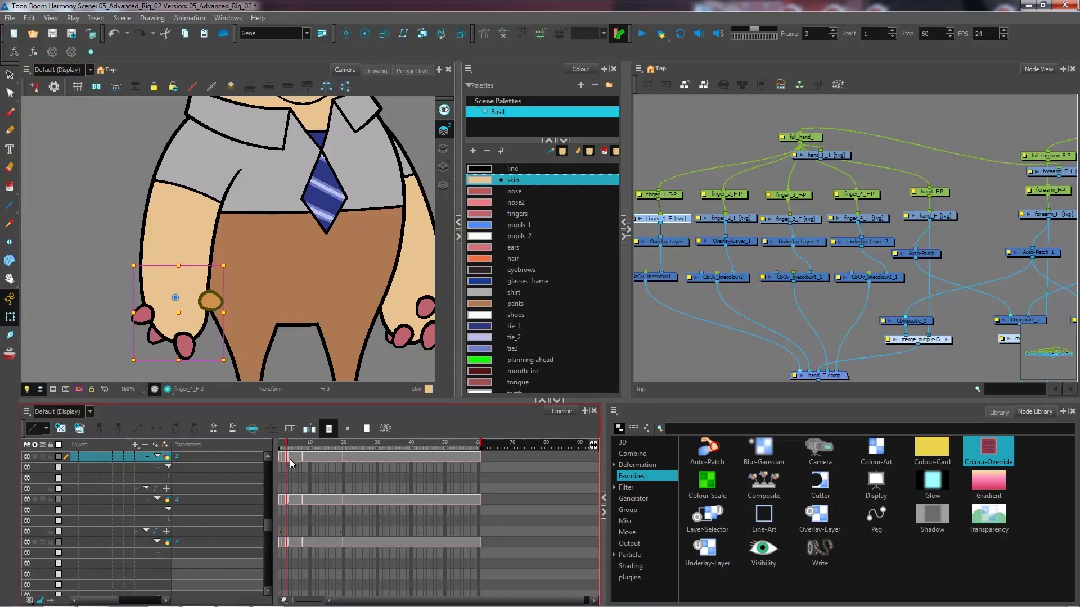
left_click(291, 459)
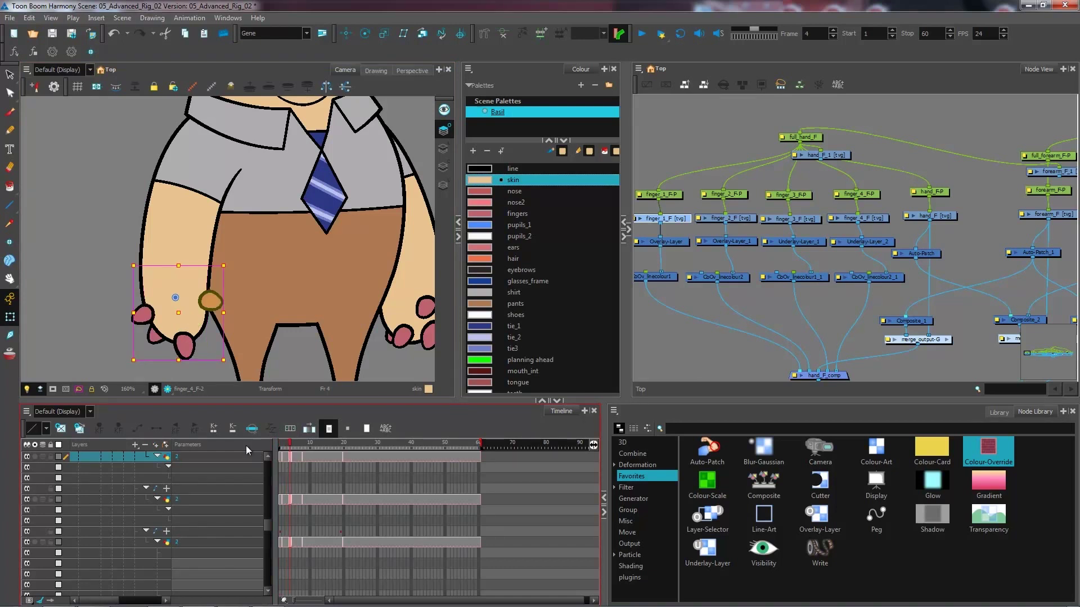
- Duplicate the synced finger drawings at frame 1 and show the finger artwork up close with the Select tool active
left_click(280, 457)
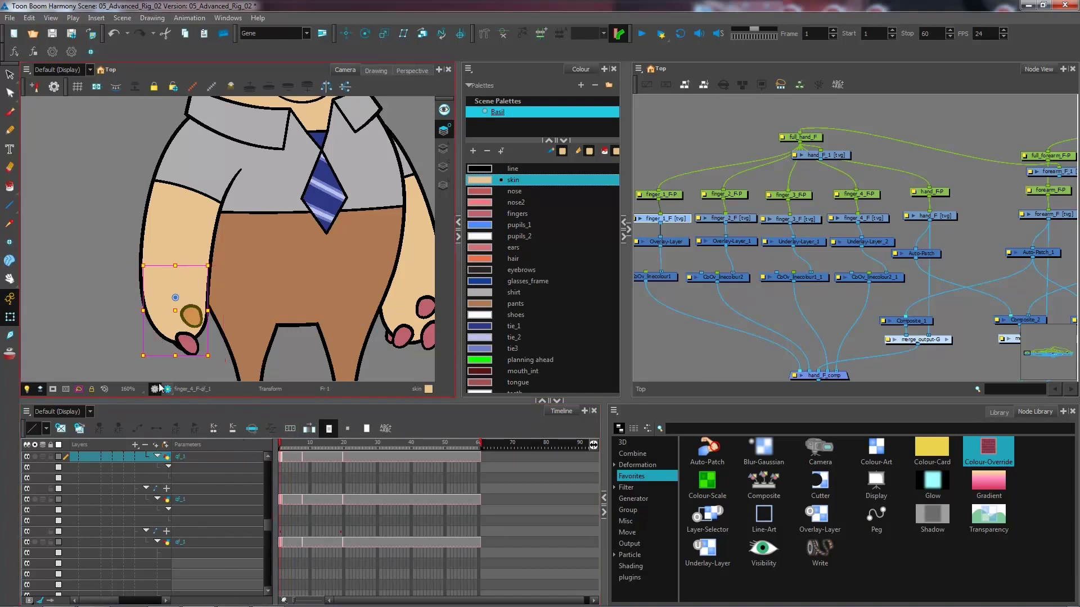
left_click(80, 429)
left_click(10, 75)
key("2")
key("2")
left_click_drag(198, 319, 279, 231)
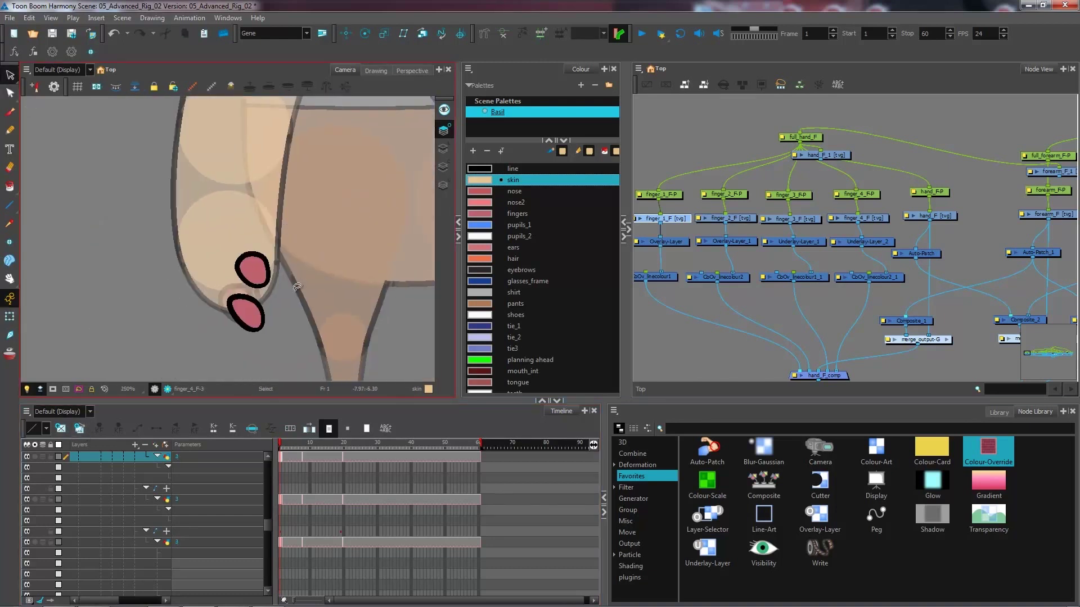
key("2")
key("2")
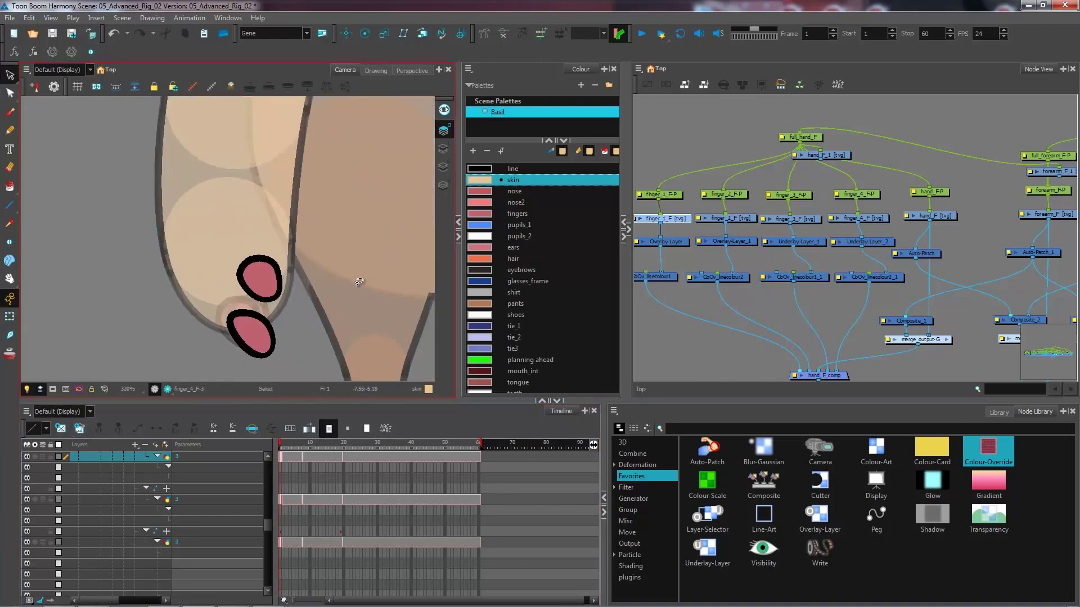
key("space")
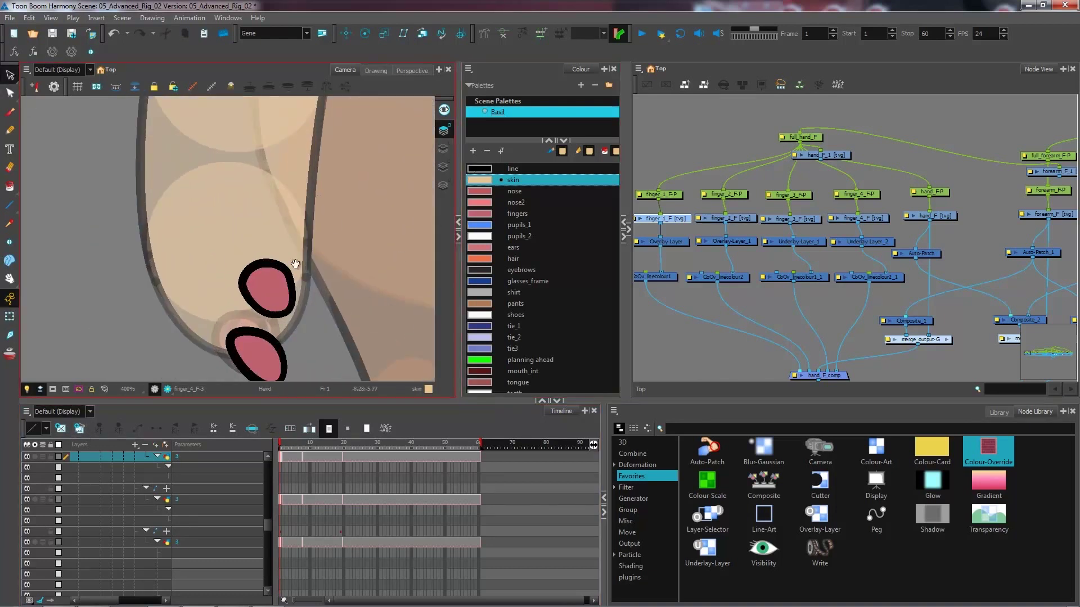
left_click_drag(295, 264, 269, 194)
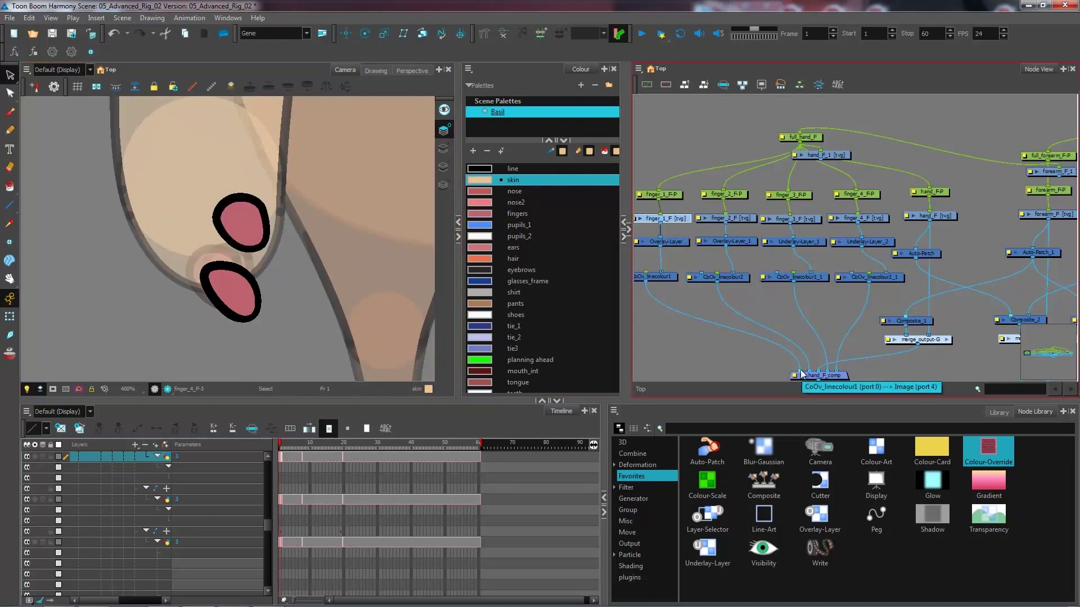
- Delete all the finger artwork from the current drawing's overlay and underlay art layers at frame 1
mouse_move(233, 249)
left_mouse_down()
mouse_move(223, 344)
mouse_move(265, 336)
left_mouse_up()
left_click(273, 299)
left_click(253, 277)
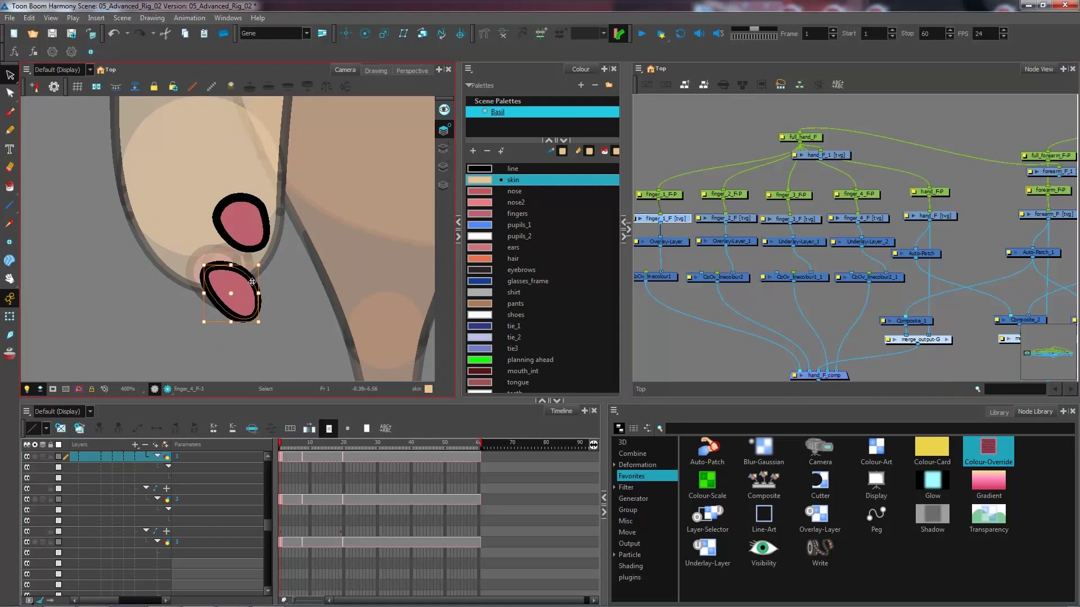
left_click(267, 205, "shift")
key("Delete")
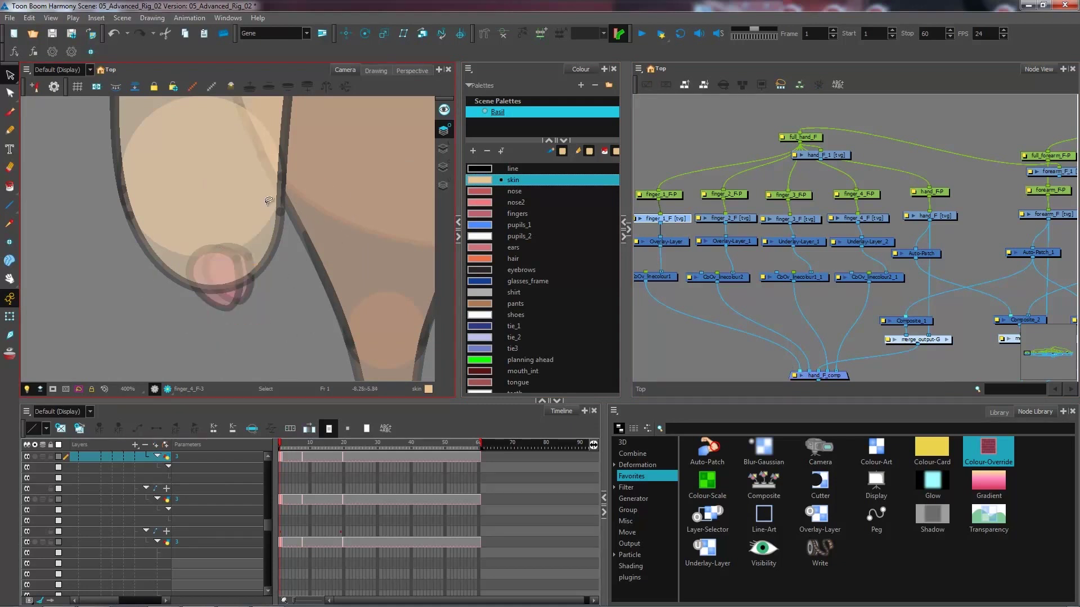
left_click(444, 185)
key("ctrl+a")
key("Delete")
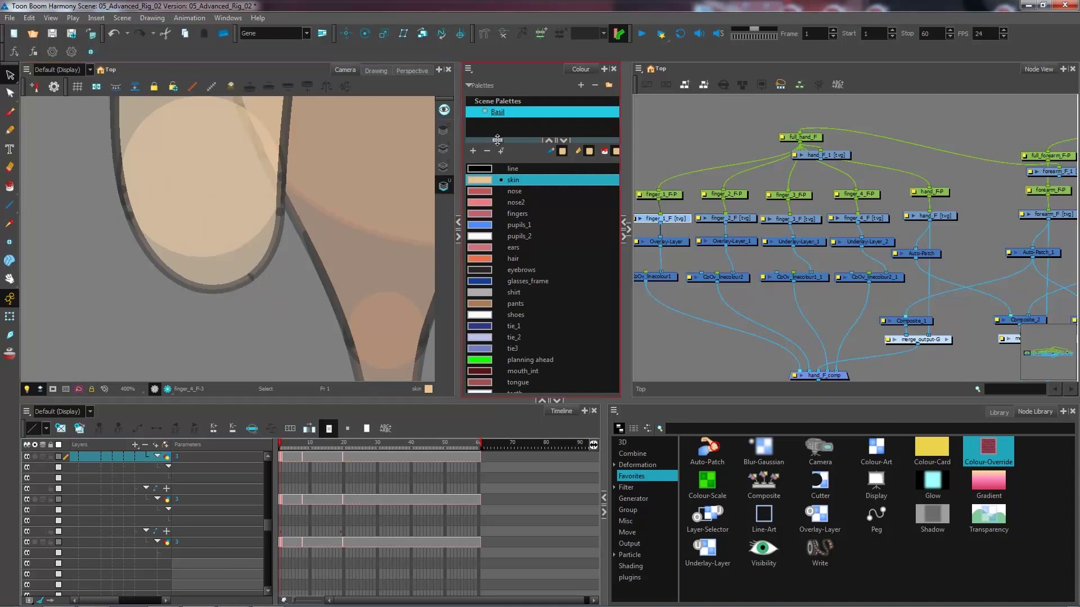
- Draw a closed fist on the overlay art with the Pencil tool in the line colour: three adjoining curled fingers and a thumb above them
left_click(444, 130)
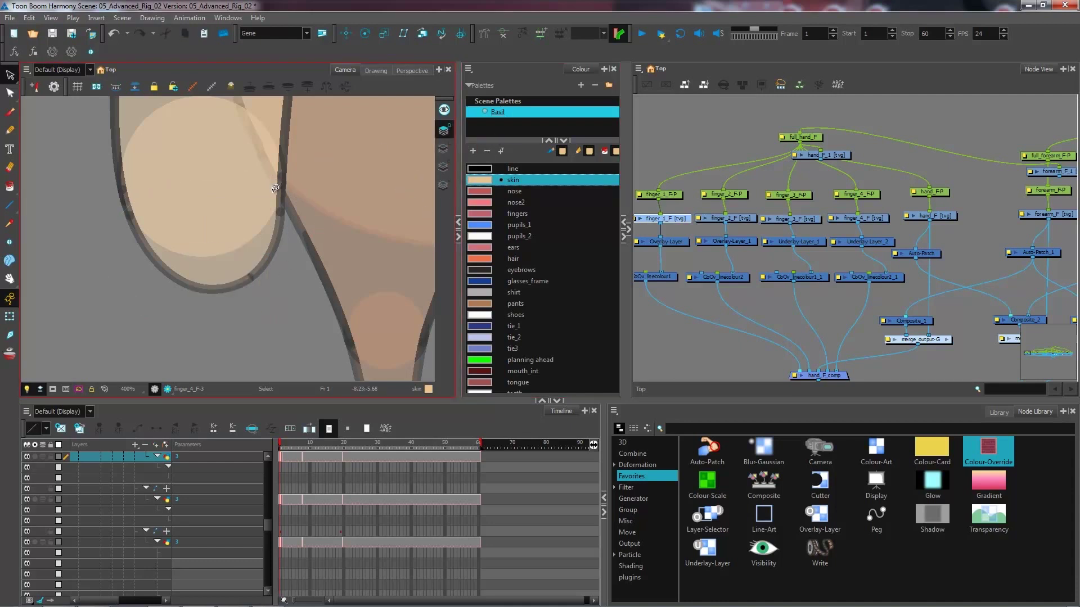
left_click(478, 175)
key("alt+/")
left_click(514, 169)
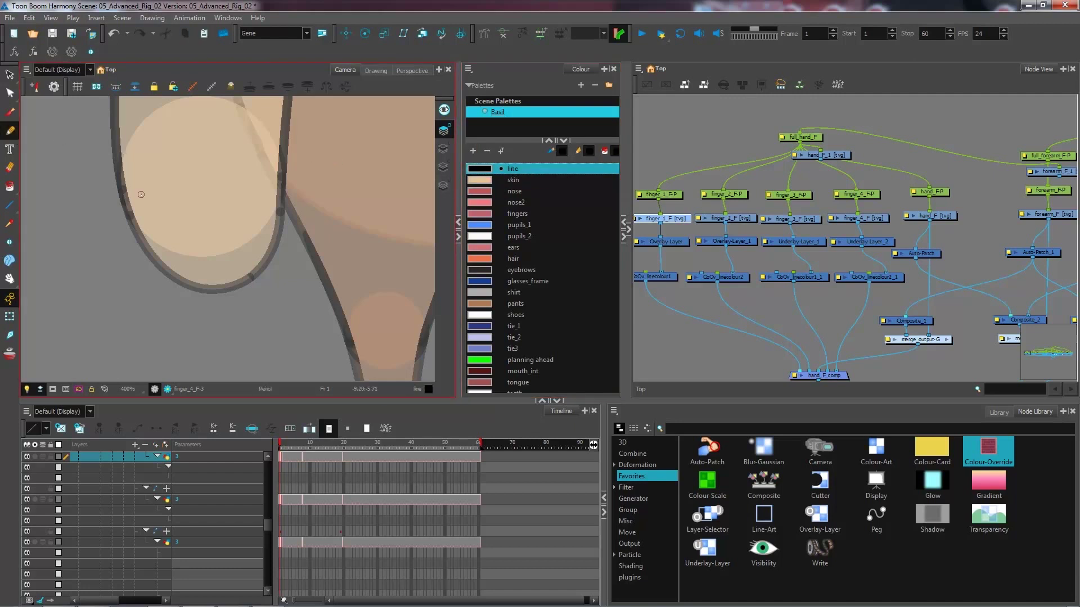
mouse_move(158, 239)
left_mouse_down()
mouse_move(189, 198)
mouse_move(205, 231)
mouse_move(188, 258)
mouse_move(156, 241)
left_mouse_up()
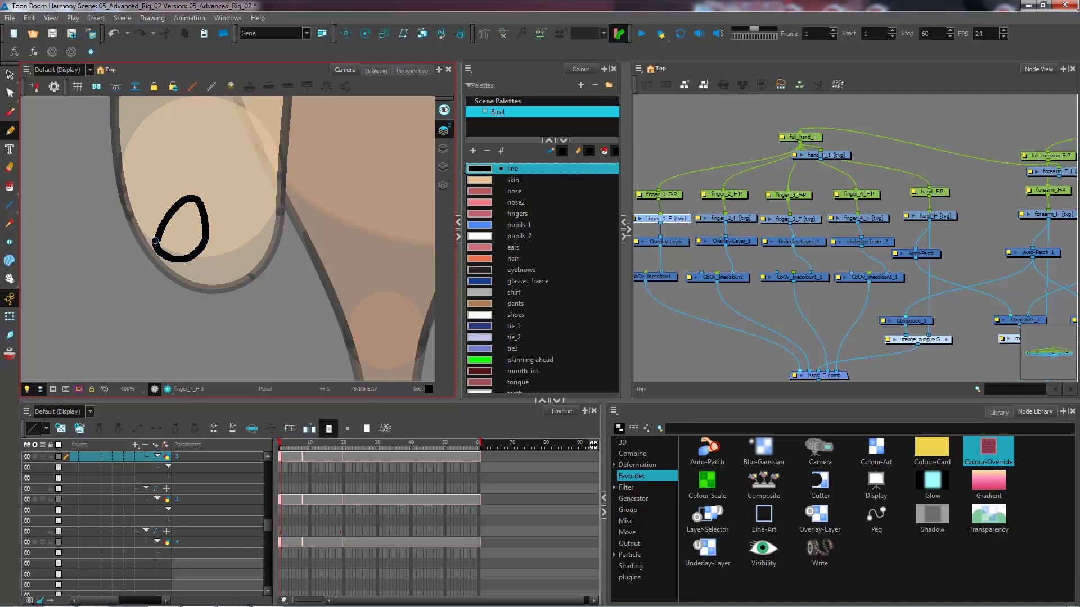
mouse_move(200, 210)
left_mouse_down()
mouse_move(233, 205)
mouse_move(241, 237)
mouse_move(229, 257)
mouse_move(194, 248)
left_mouse_up()
mouse_move(240, 211)
left_mouse_down()
mouse_move(264, 202)
mouse_move(273, 256)
mouse_move(232, 262)
mouse_move(228, 253)
left_mouse_up()
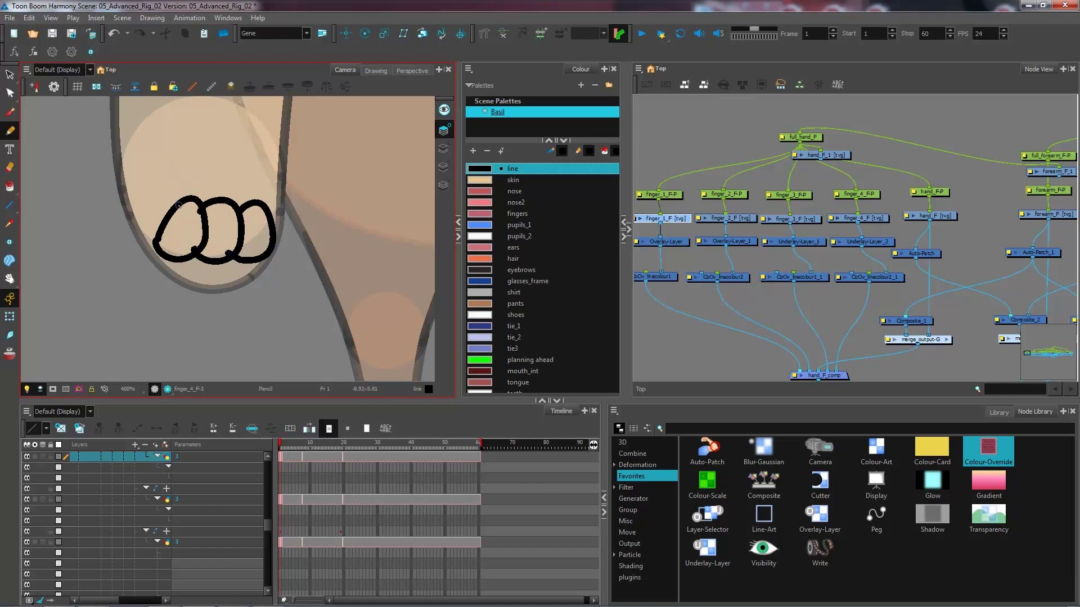
mouse_move(176, 212)
left_mouse_down()
mouse_move(172, 171)
mouse_move(200, 165)
mouse_move(228, 180)
mouse_move(219, 209)
left_mouse_up()
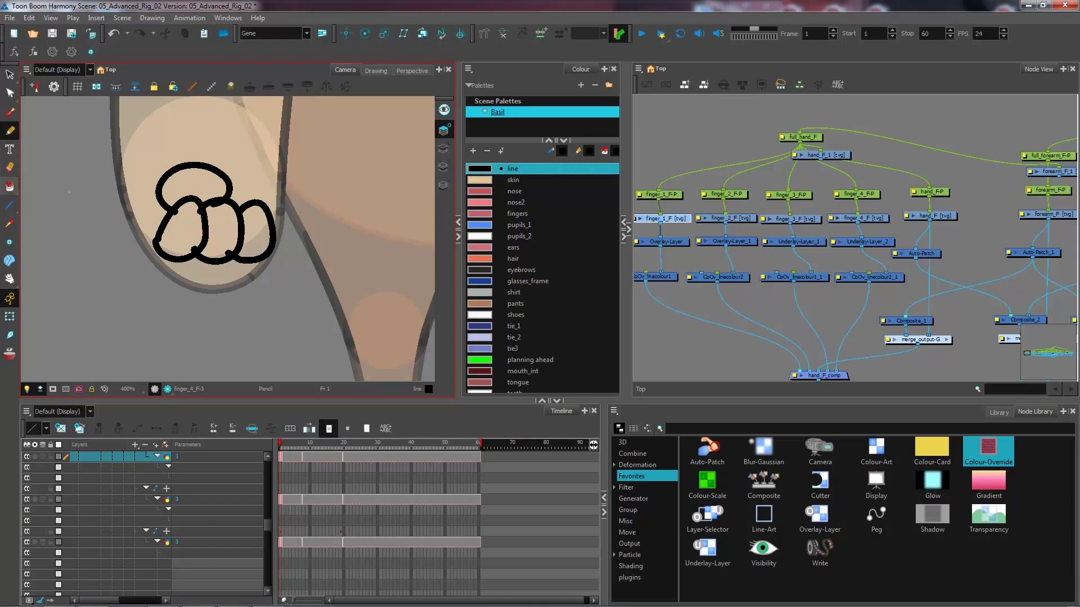
- Try a slight shift of the new fist drawing with the Transform tool and undo it
key("2")
key("2")
left_click(9, 317)
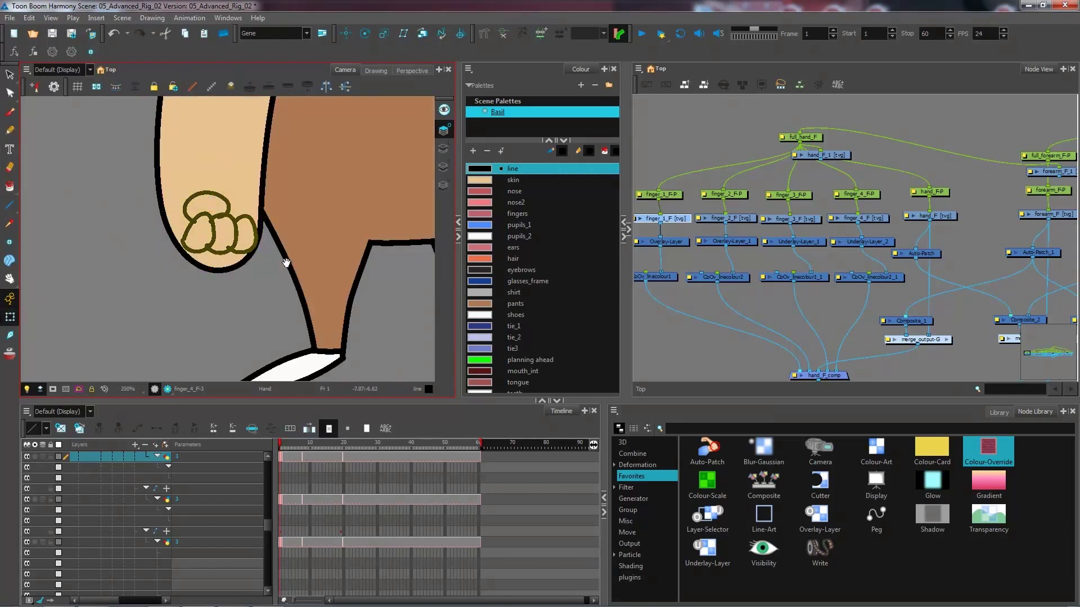
left_click_drag(292, 232, 283, 324)
key("1")
key("1")
left_click(167, 313)
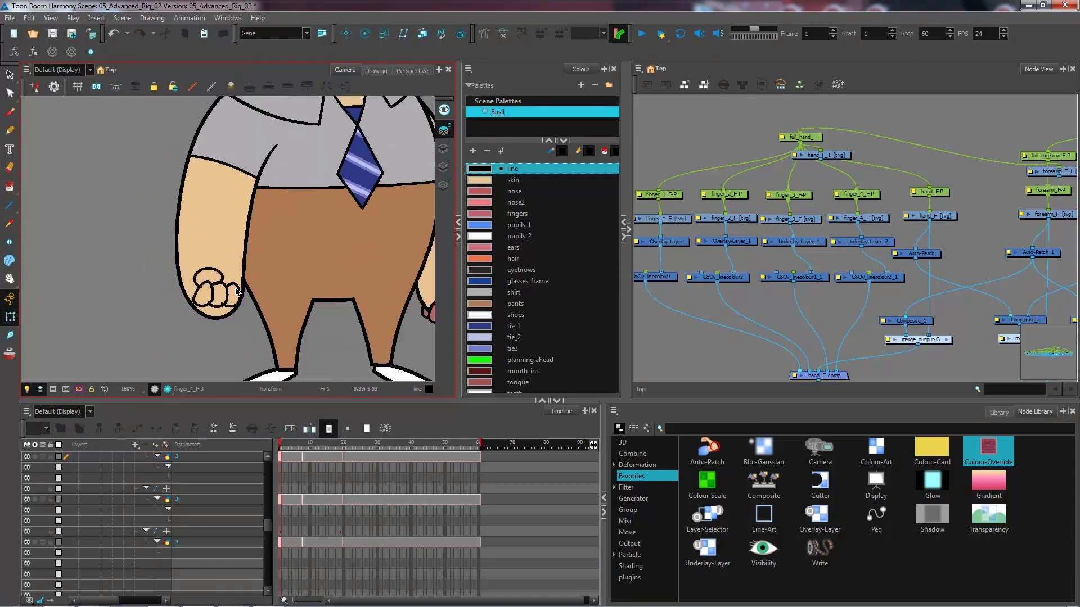
left_click(228, 298)
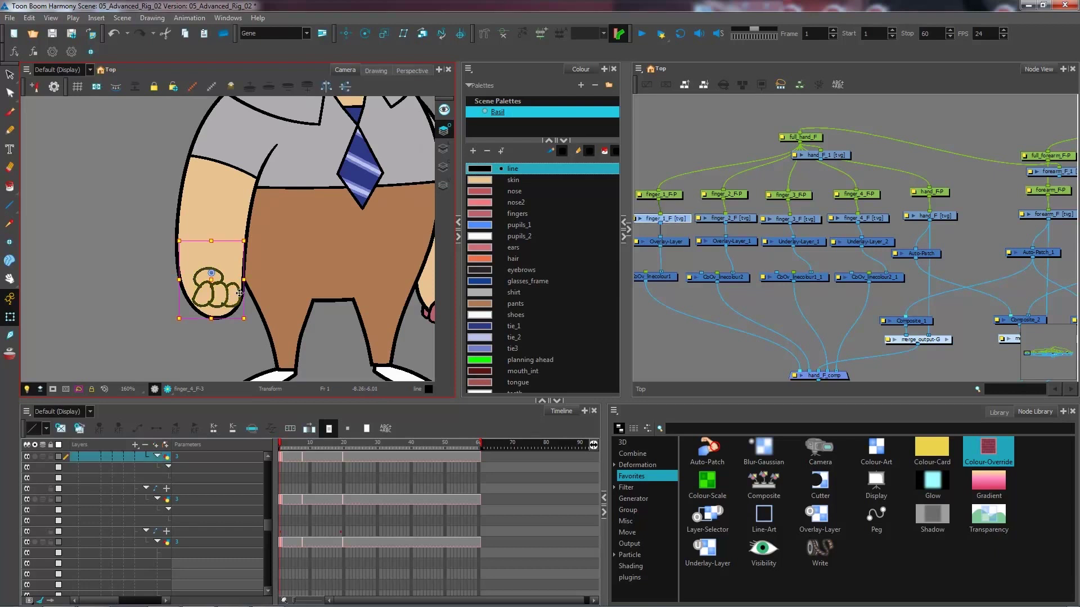
left_click_drag(221, 287, 224, 289)
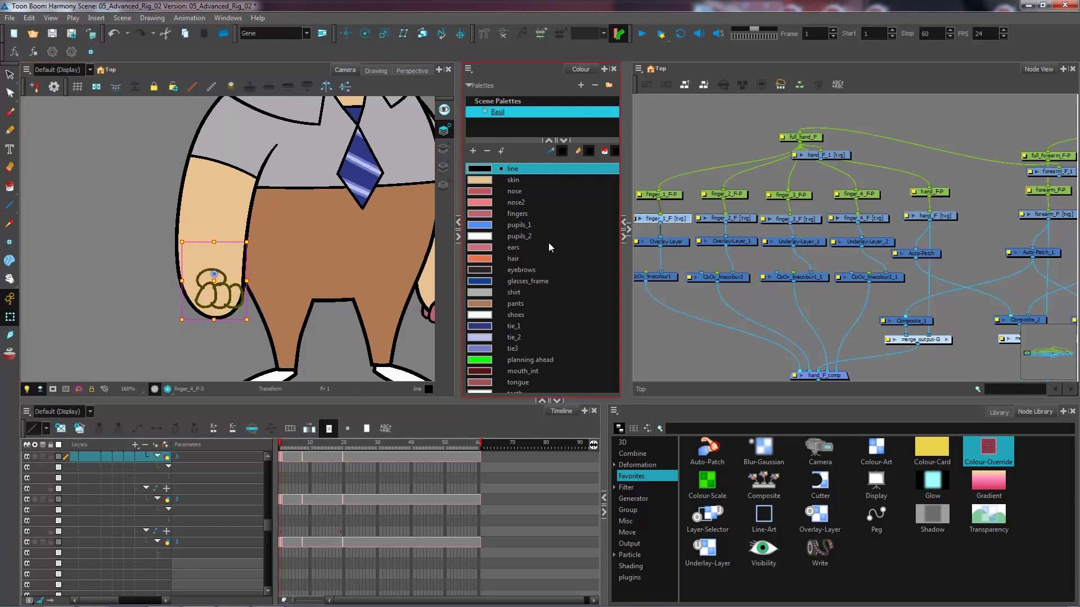
key("ctrl+z")
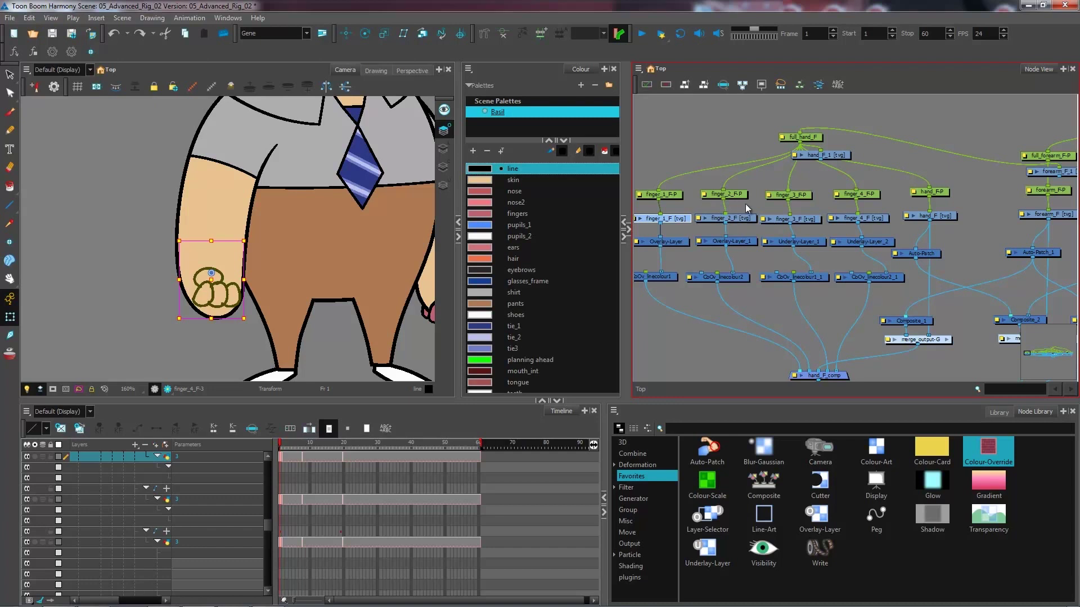
- View the new fist alongside the character's other hand with the Transform tool active
key("1")
key("space")
left_click_drag(348, 282, 309, 308)
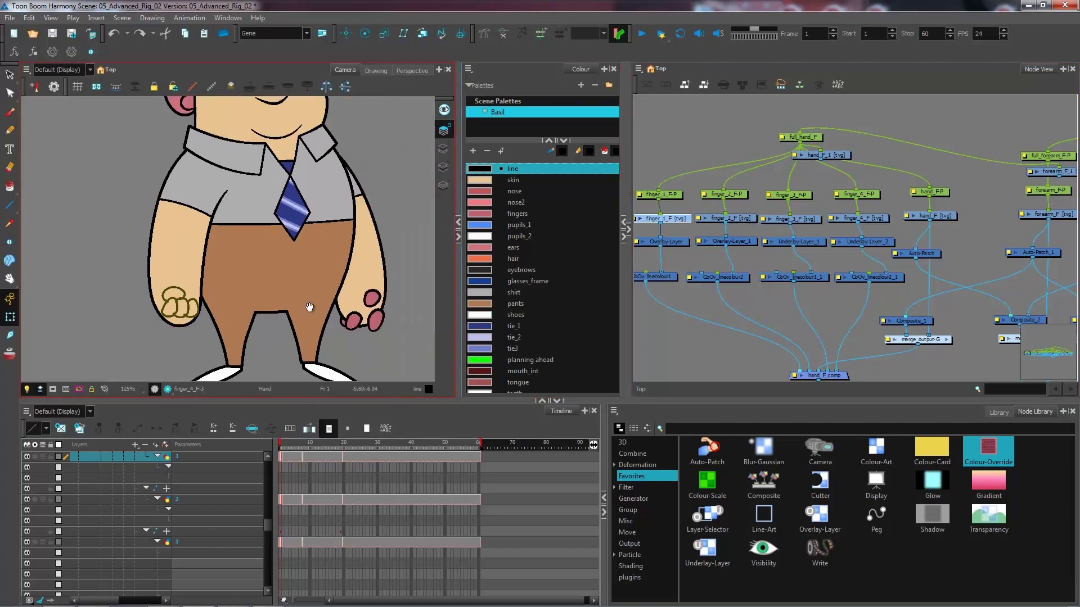
key("shift+t")
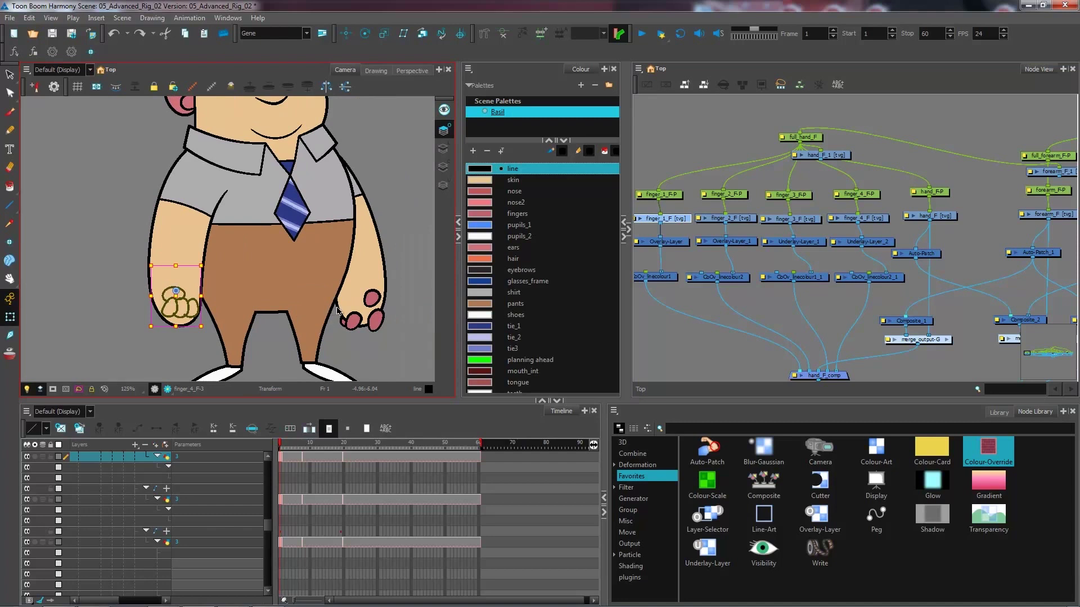